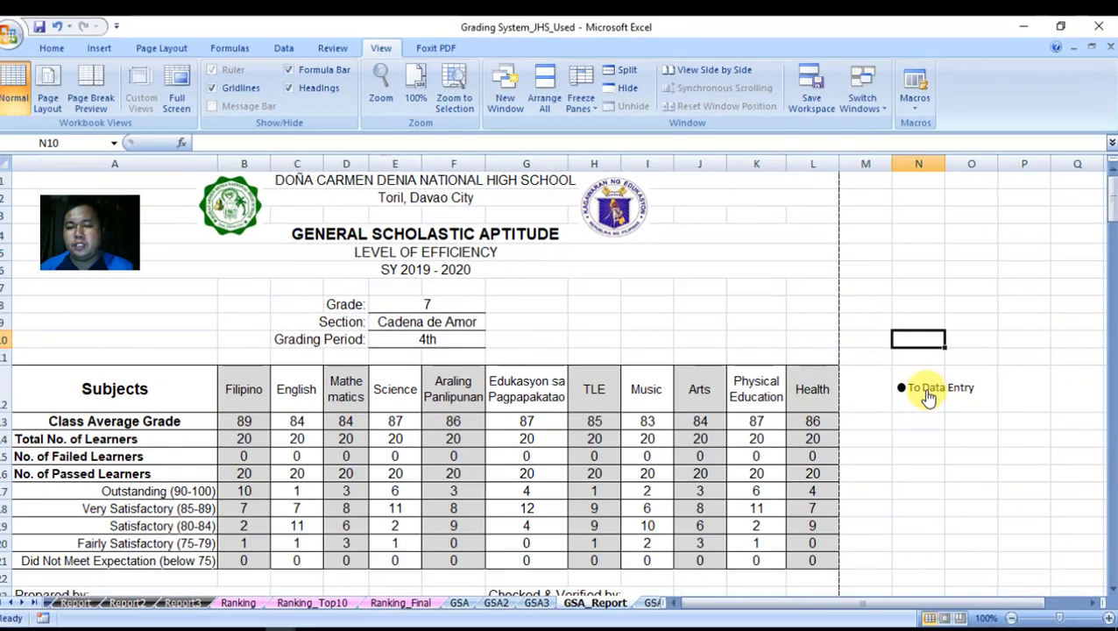
Step: Go to the Data_Entry sheet and follow its link to the SF10 form
left_click(928, 394)
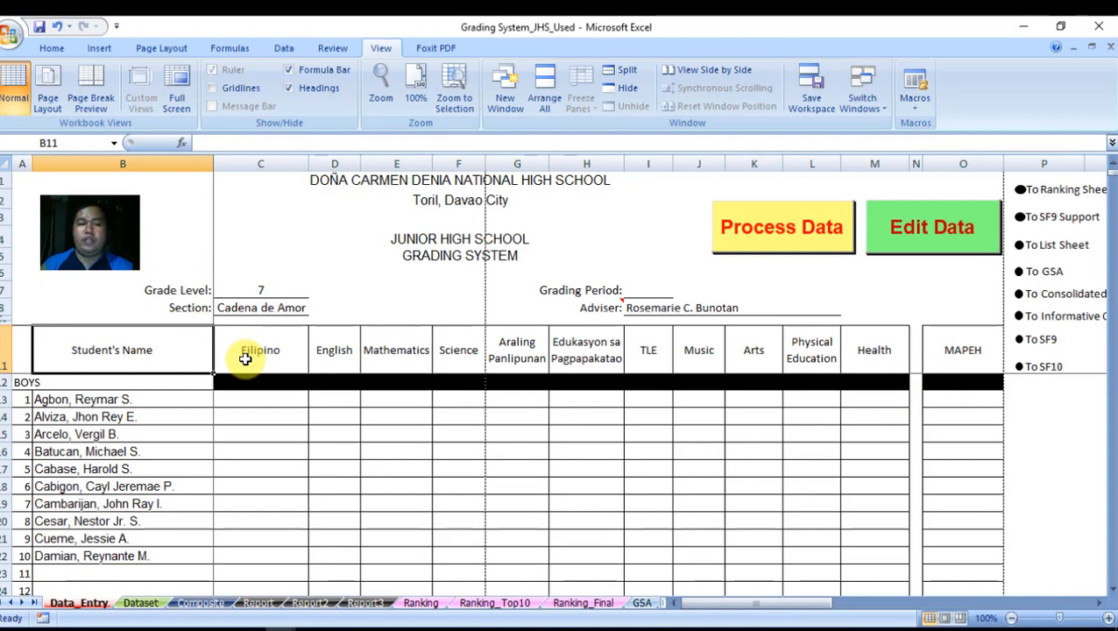
key("Right")
key("Left")
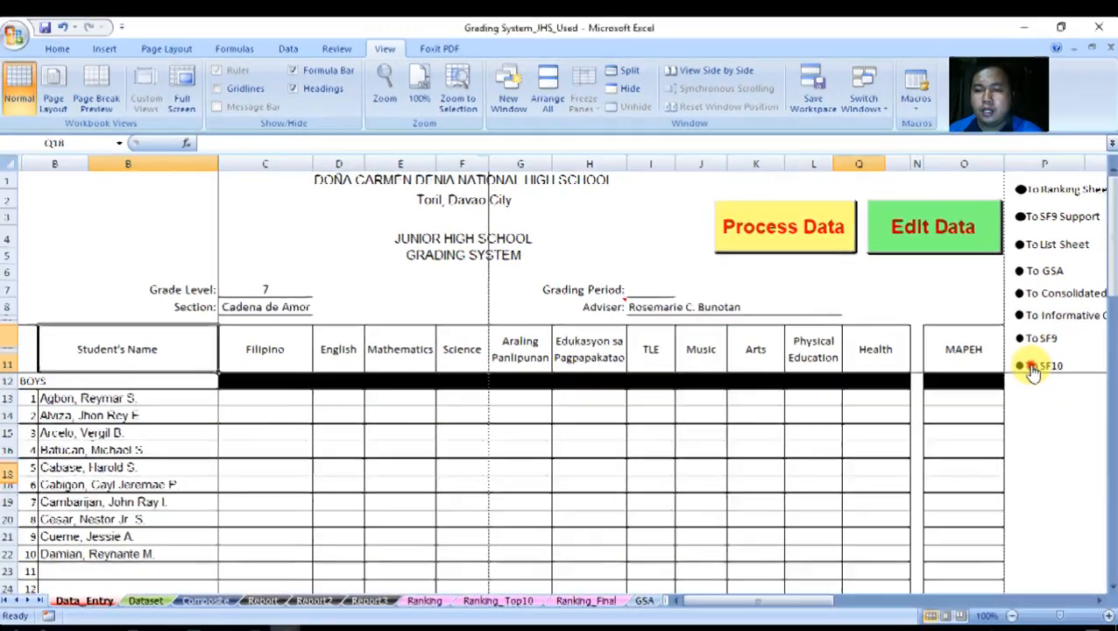
left_click(920, 495)
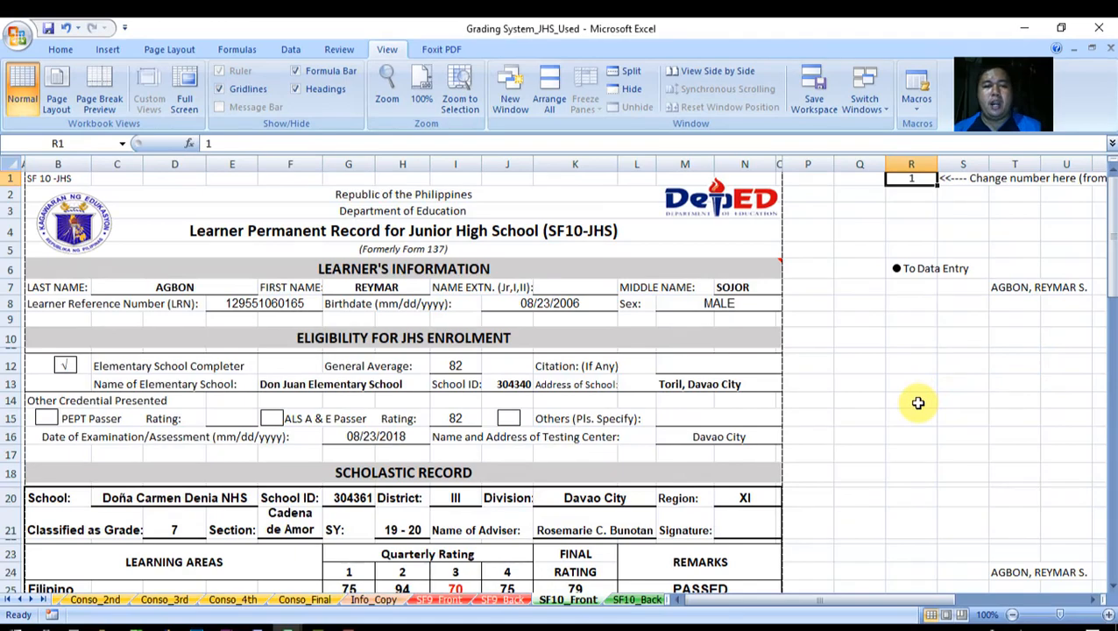
Step: Examine the SF10_Front form from the learner's information through the scholastic records to the certification section
scroll(911, 407, "down", 3)
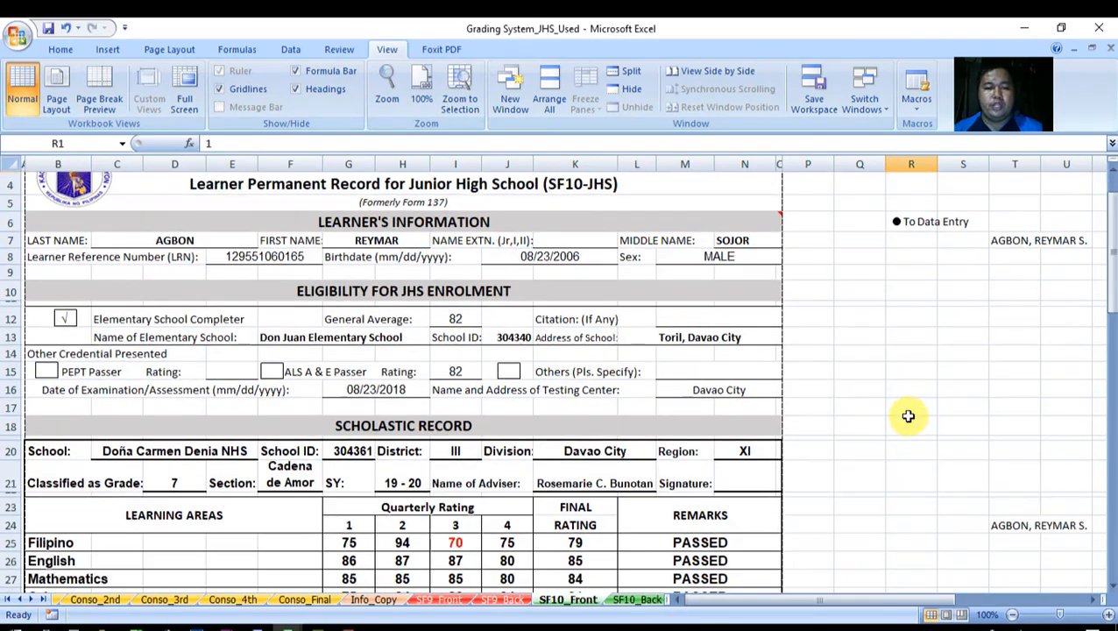
scroll(909, 416, "up", 3)
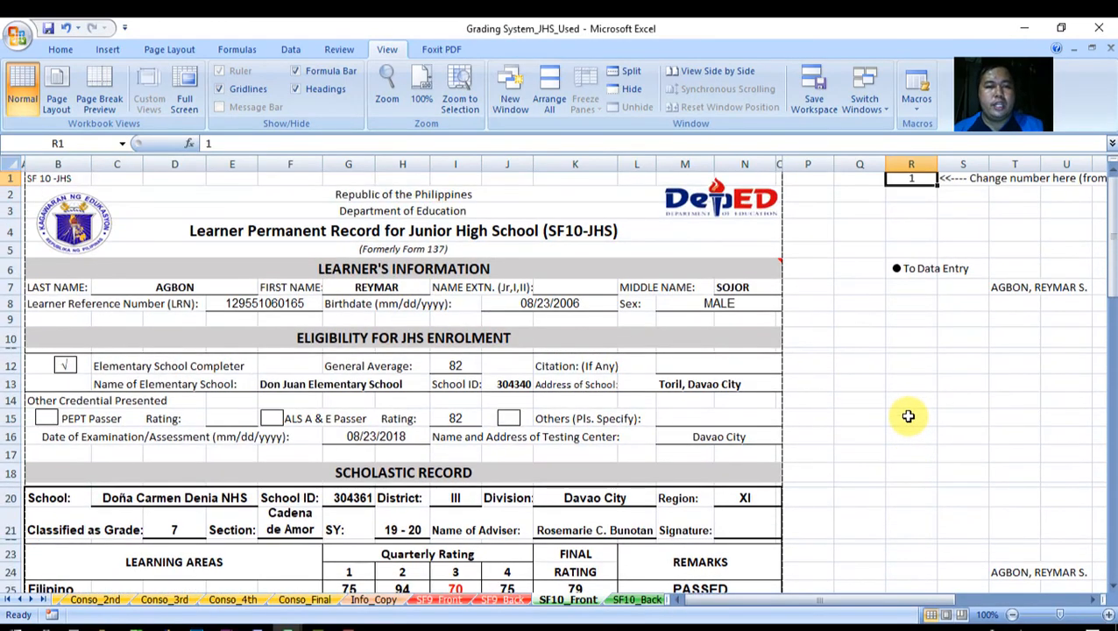
scroll(909, 416, "down", 8)
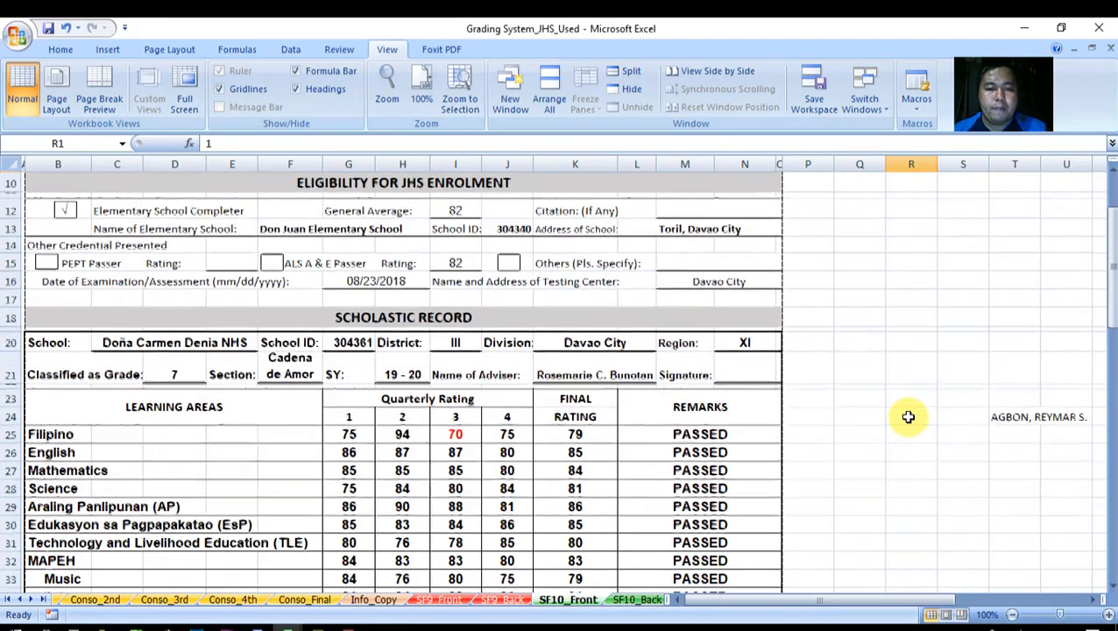
scroll(907, 418, "up", 8)
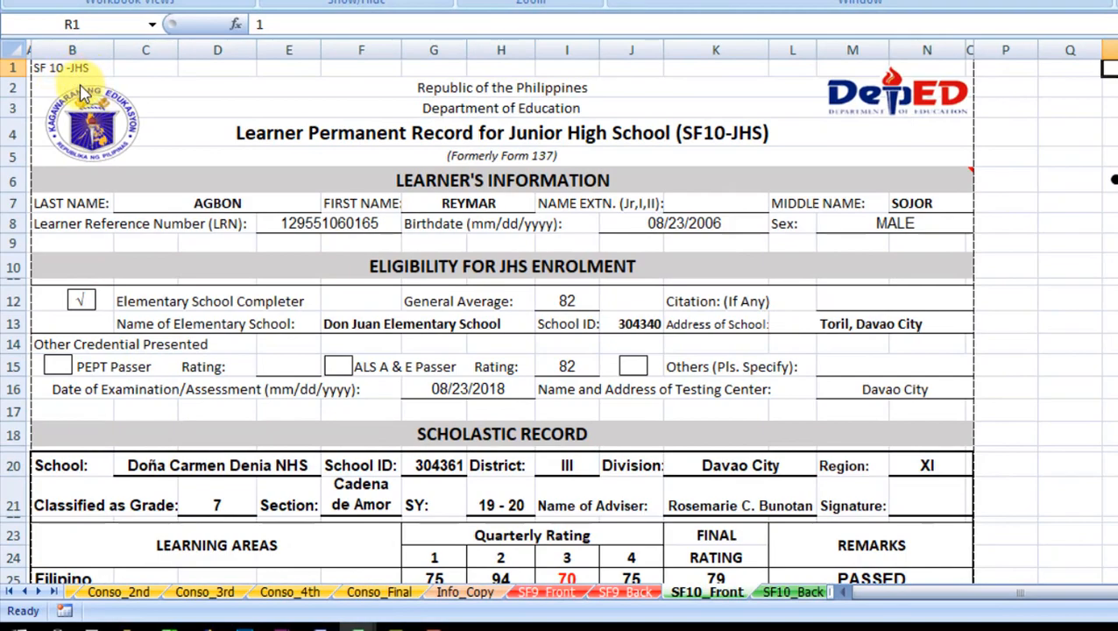
scroll(81, 94, "down", 17)
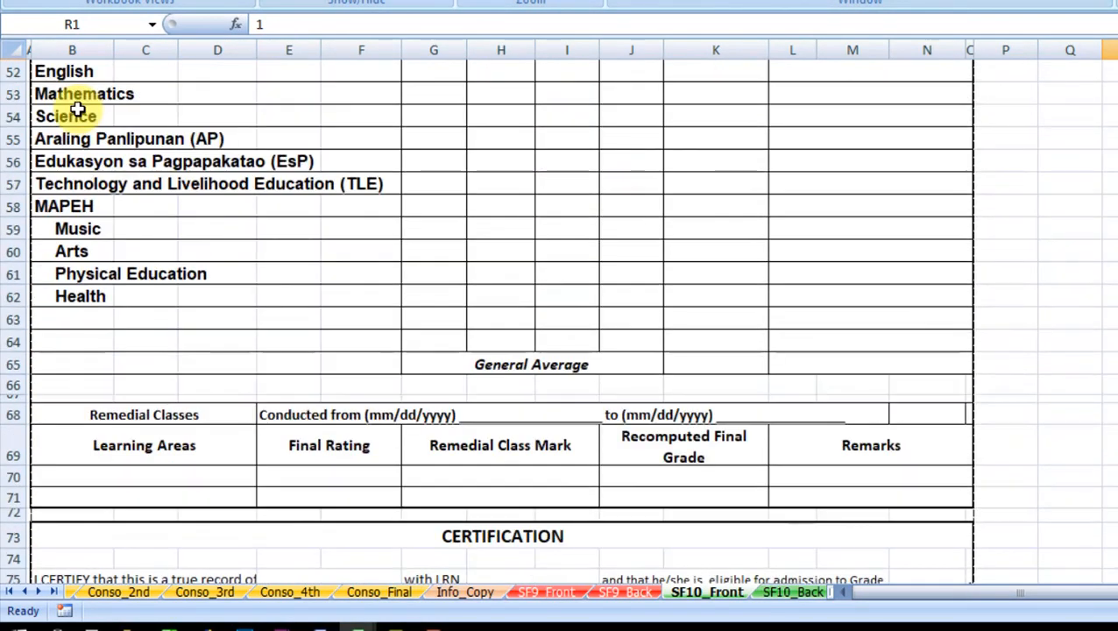
scroll(78, 108, "down", 6)
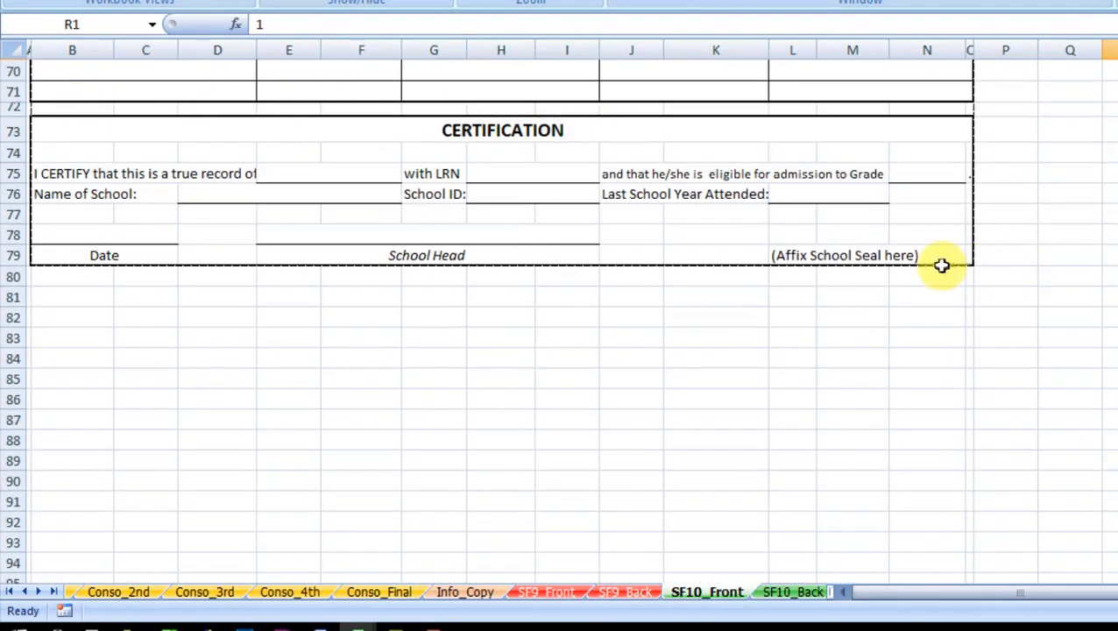
scroll(892, 329, "up", 20)
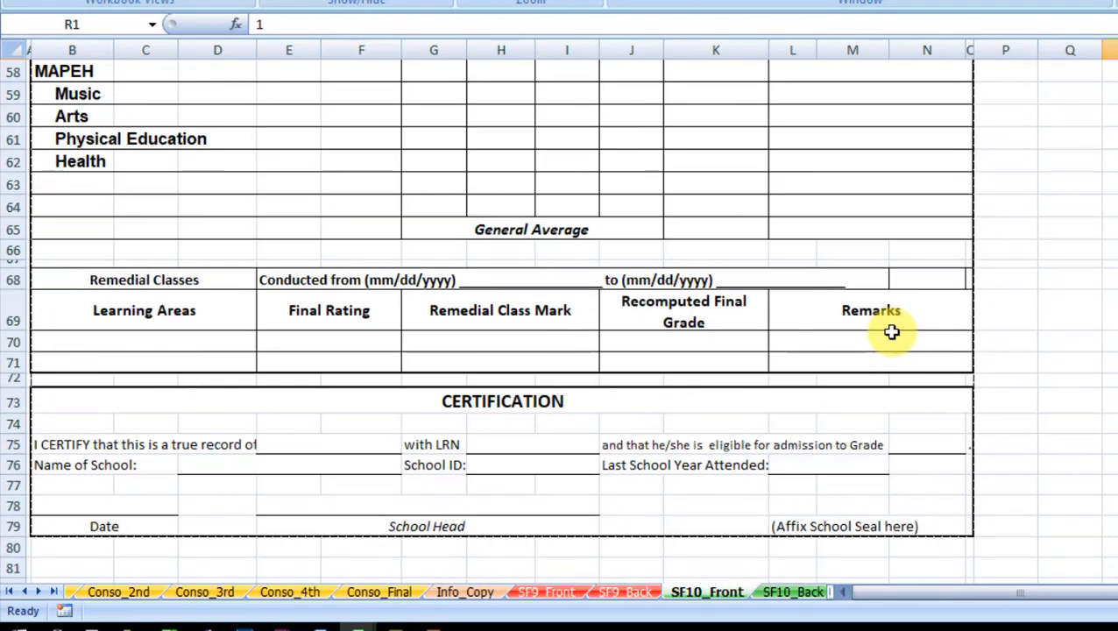
scroll(892, 331, "up", 3)
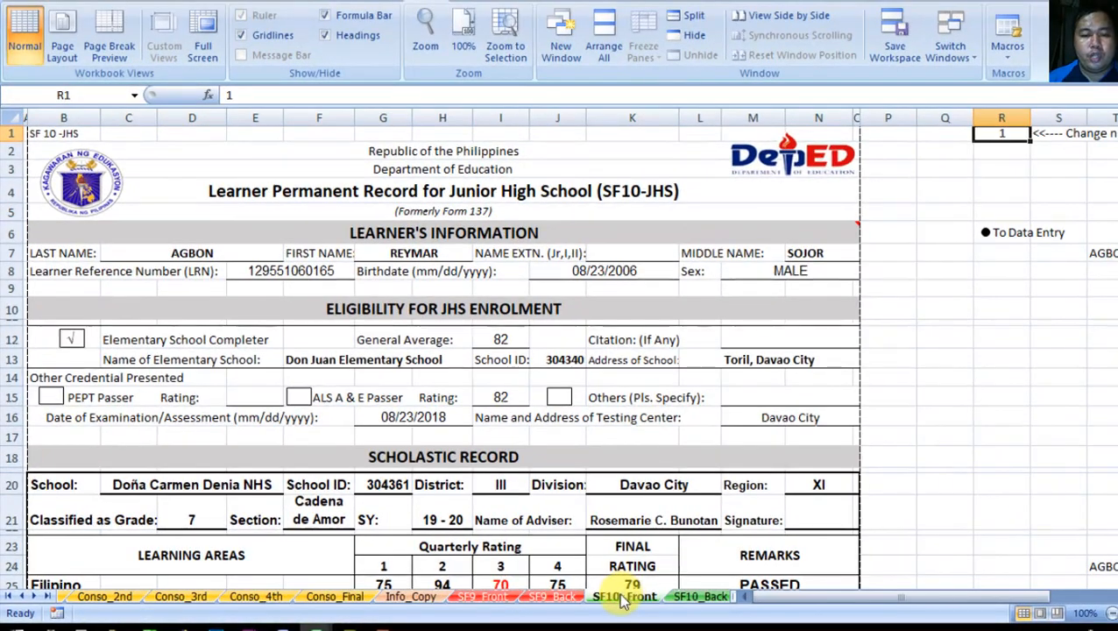
Step: Create a copy of the SF10_Front sheet in a new workbook
right_click(623, 597)
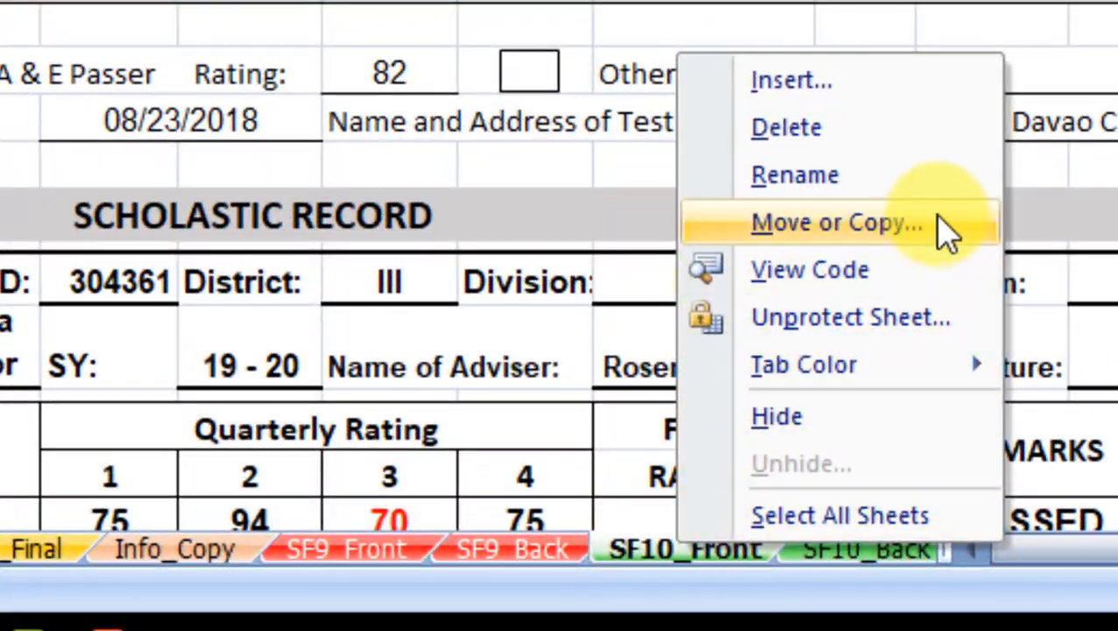
left_click(946, 232)
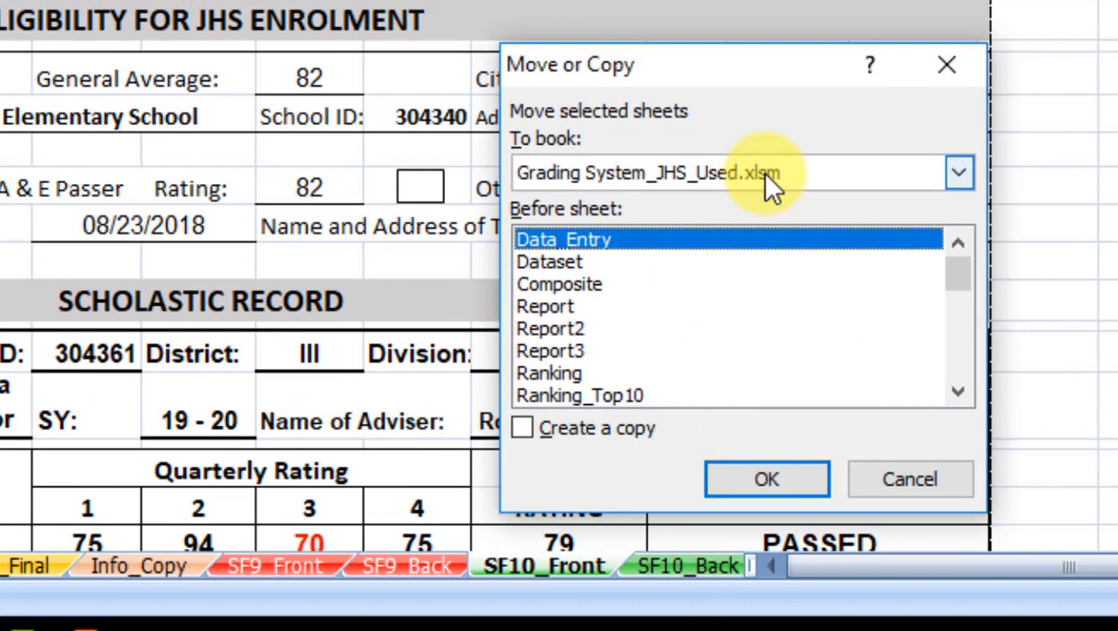
left_click(767, 175)
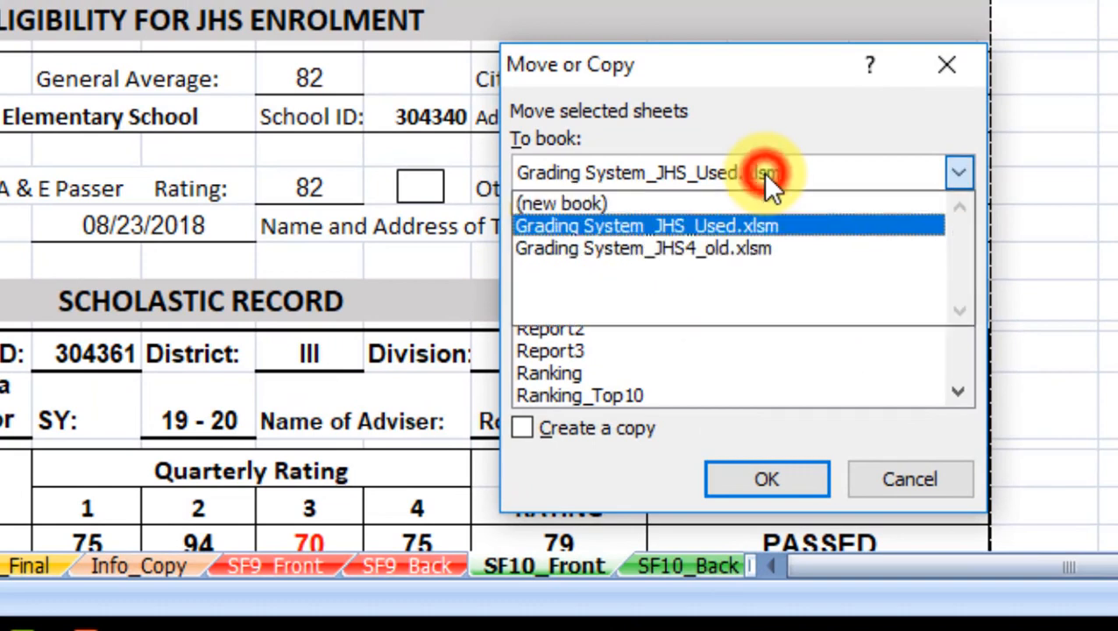
left_click(699, 205)
left_click(539, 432)
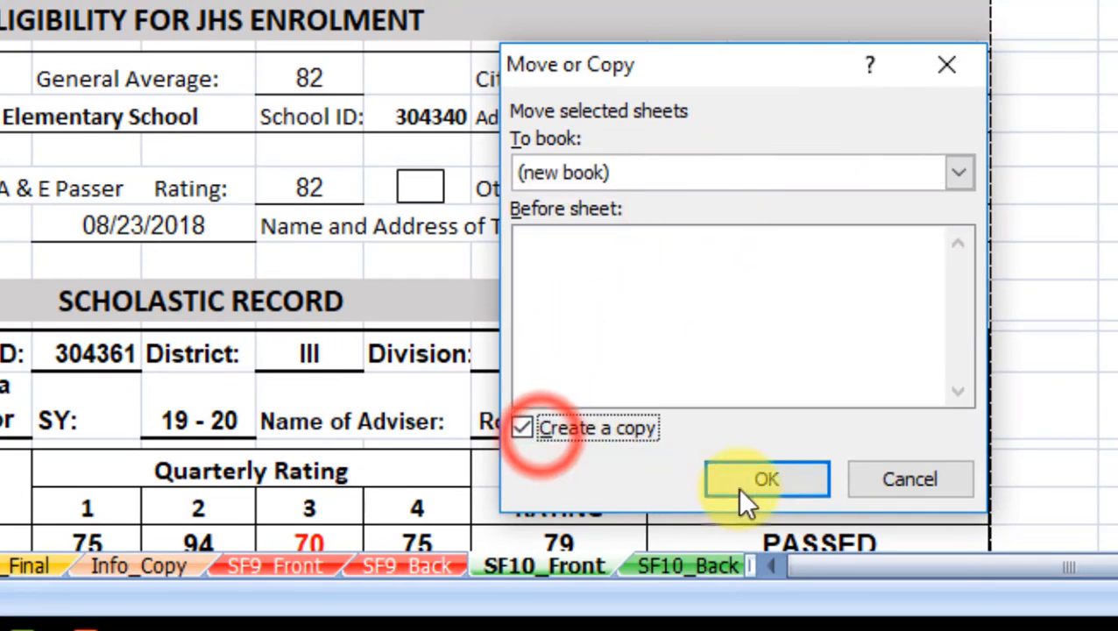
left_click(764, 489)
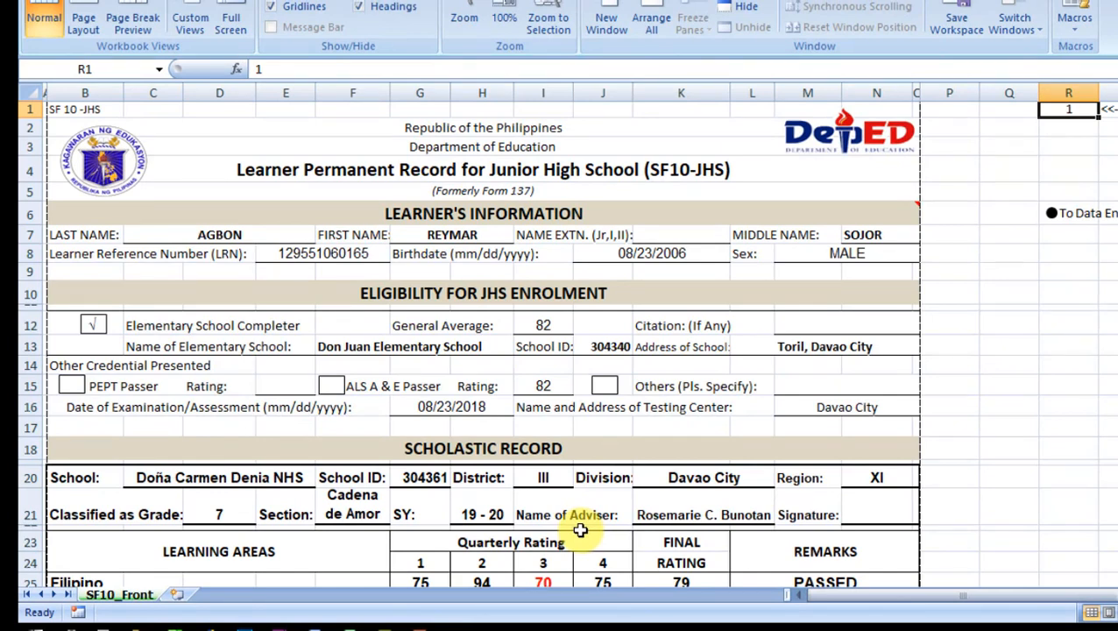
Step: Rename the copied SF10_Front sheet with the first learner's last name
right_click(130, 595)
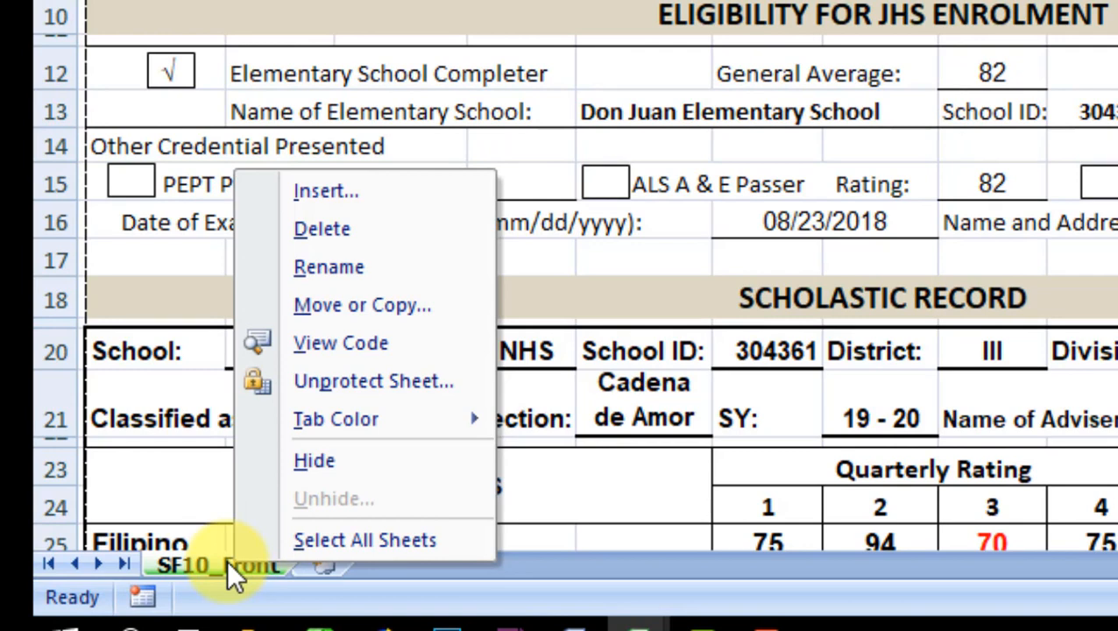
left_click(370, 263)
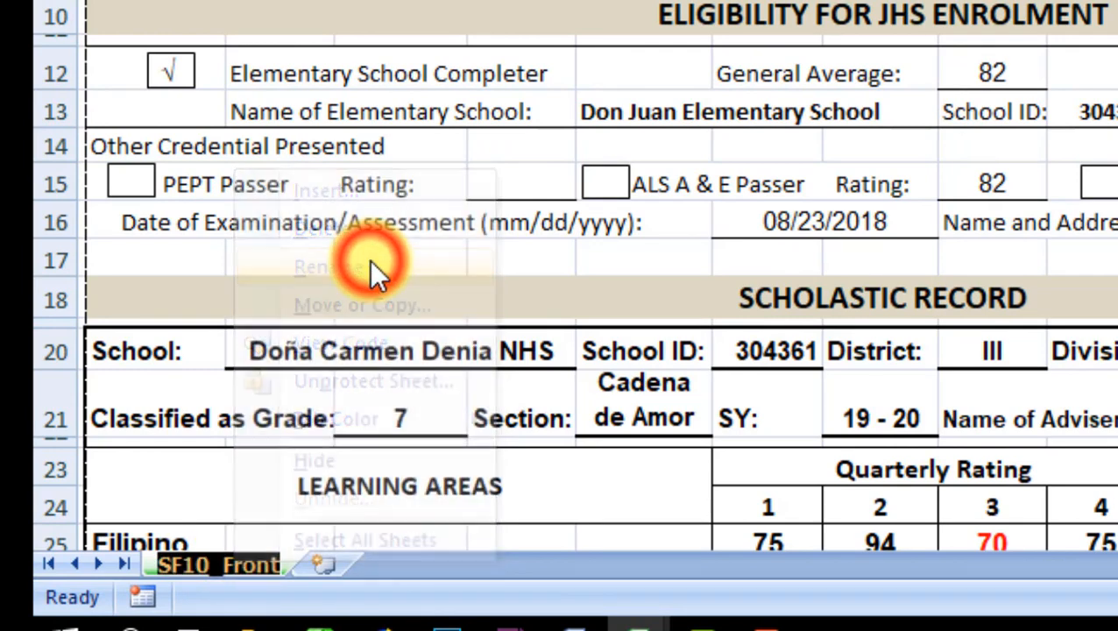
type("a")
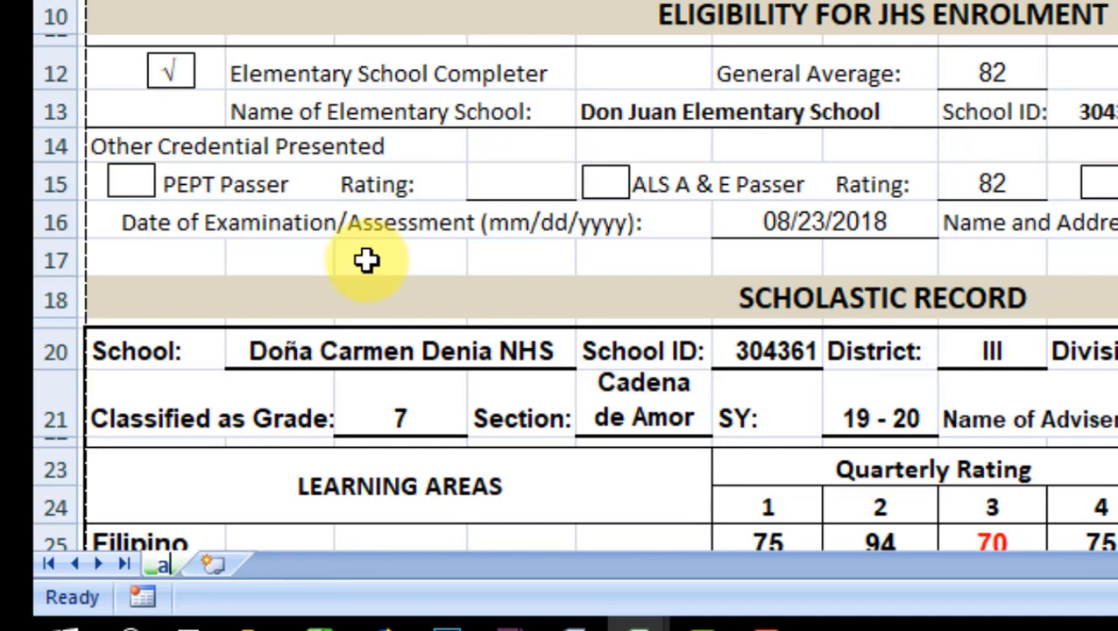
type("GB")
key("BackSpace")
key("BackSpace")
key("BackSpace")
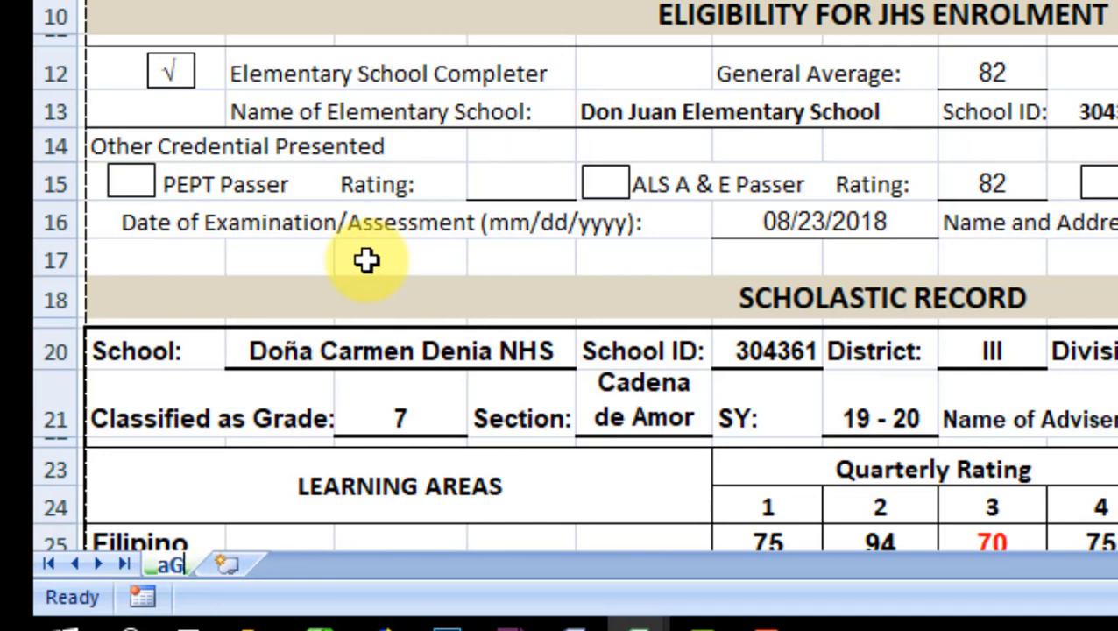
type("Agbon")
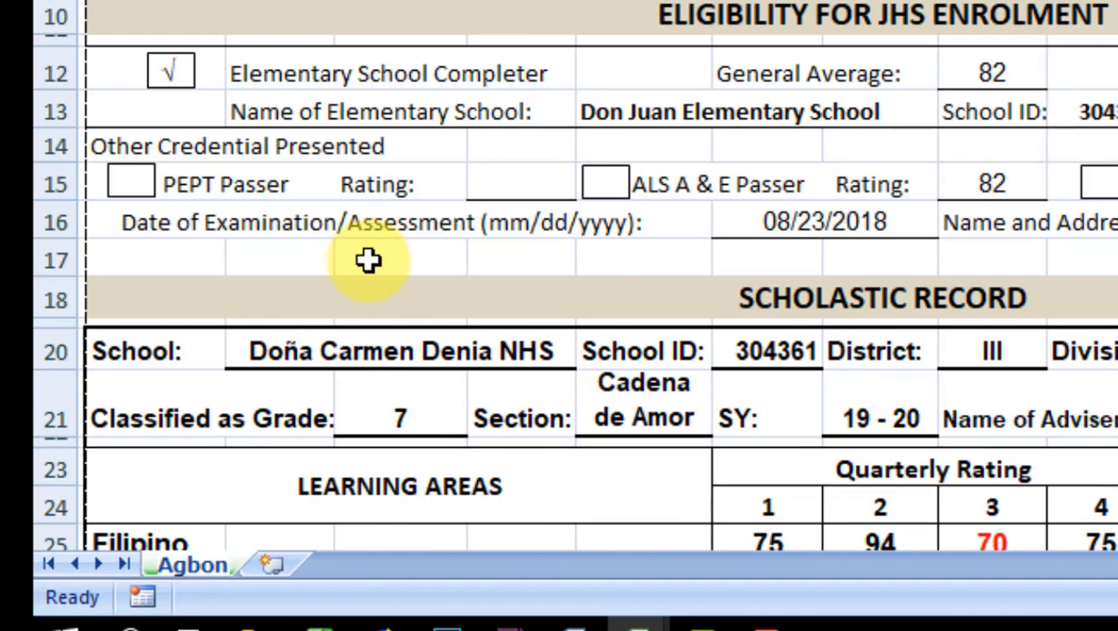
key("Return")
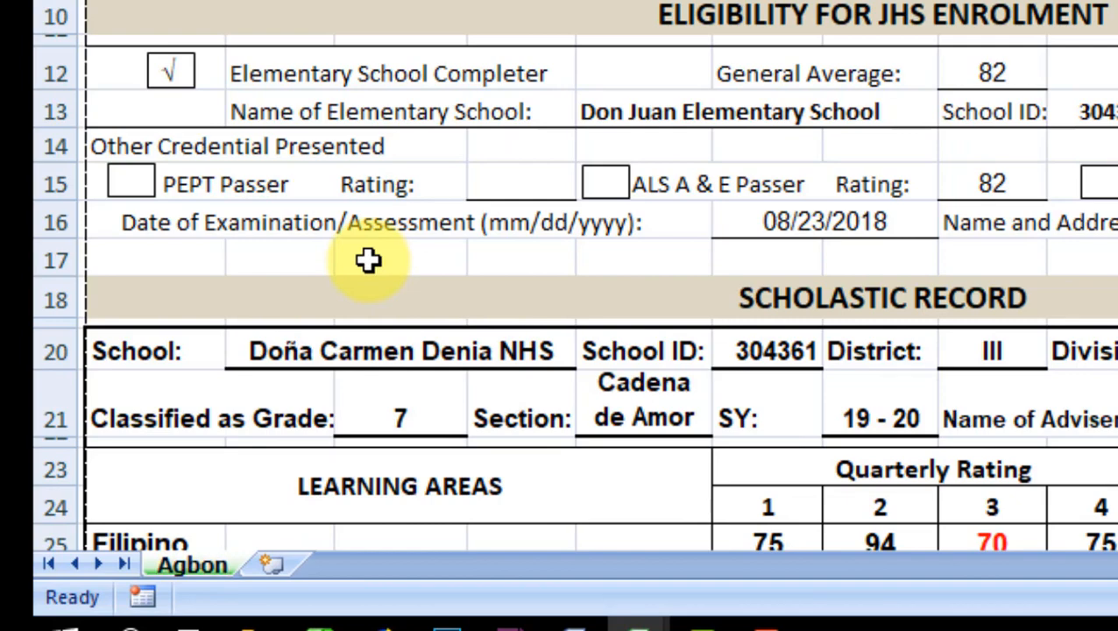
Step: Duplicate the first learner's sheet within Book1, placing the copy at the end
right_click(212, 562)
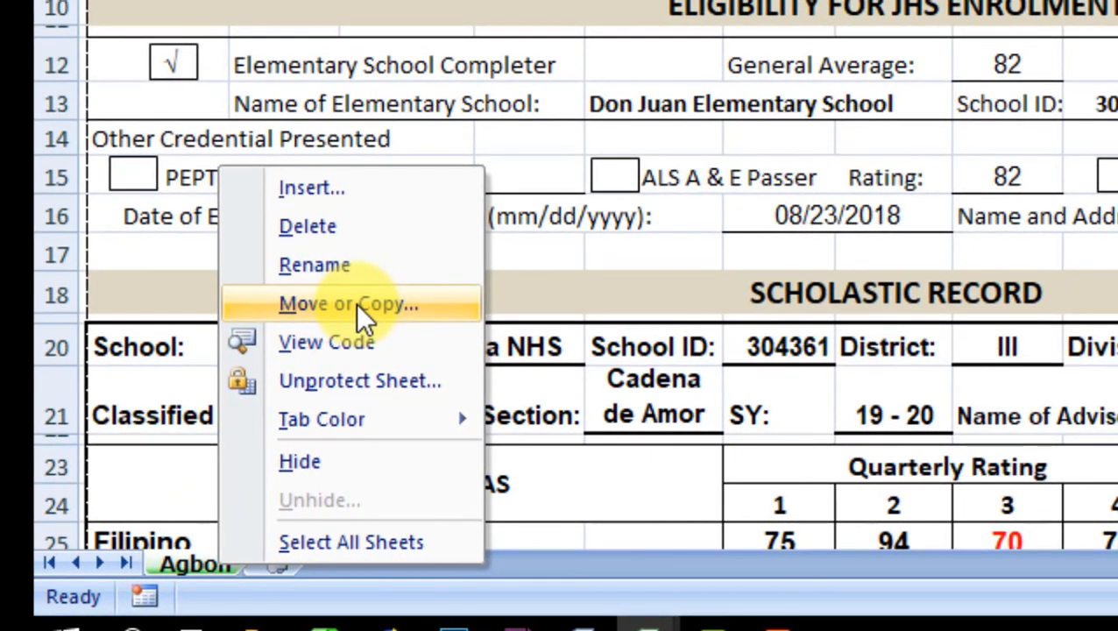
left_click(355, 298)
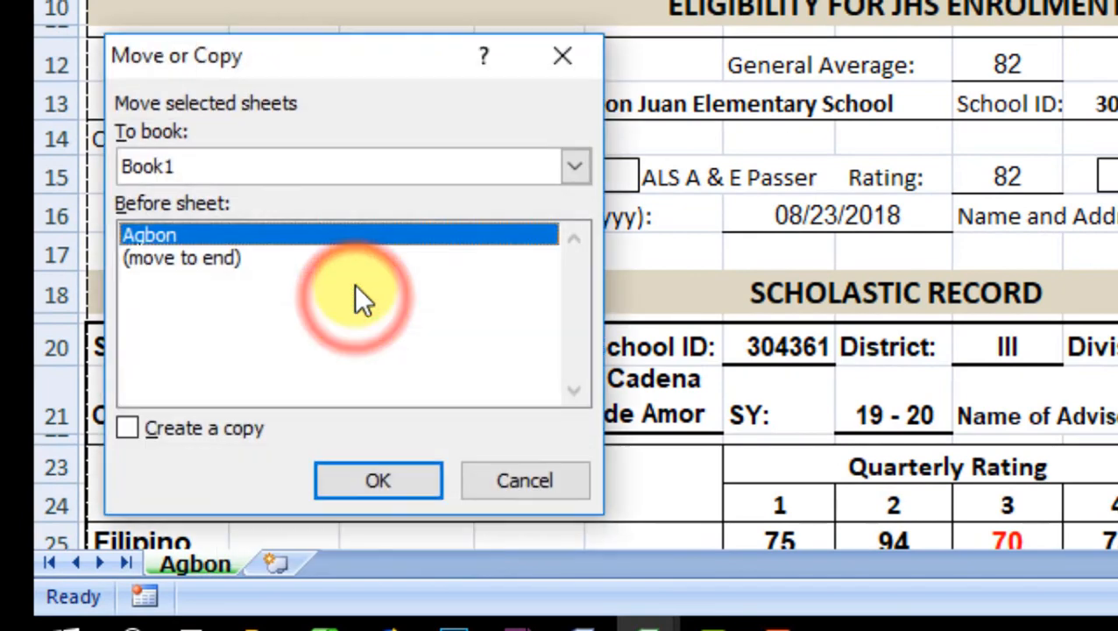
left_click(222, 256)
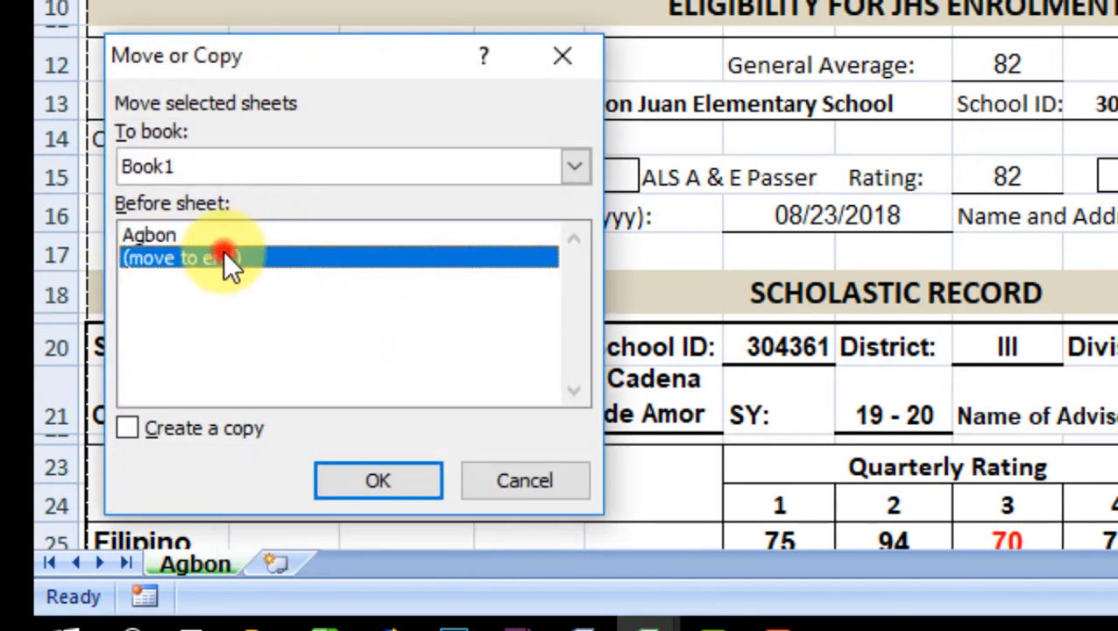
left_click(204, 426)
left_click(384, 473)
Step: Rename the duplicated sheet with the second learner's last name
right_click(332, 560)
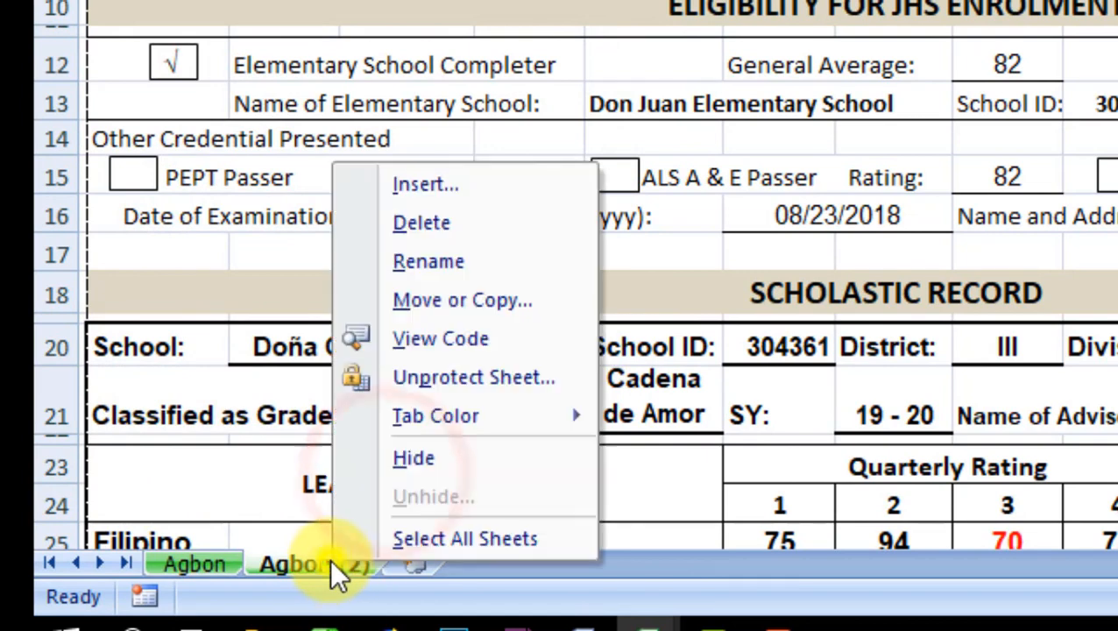
left_click(482, 264)
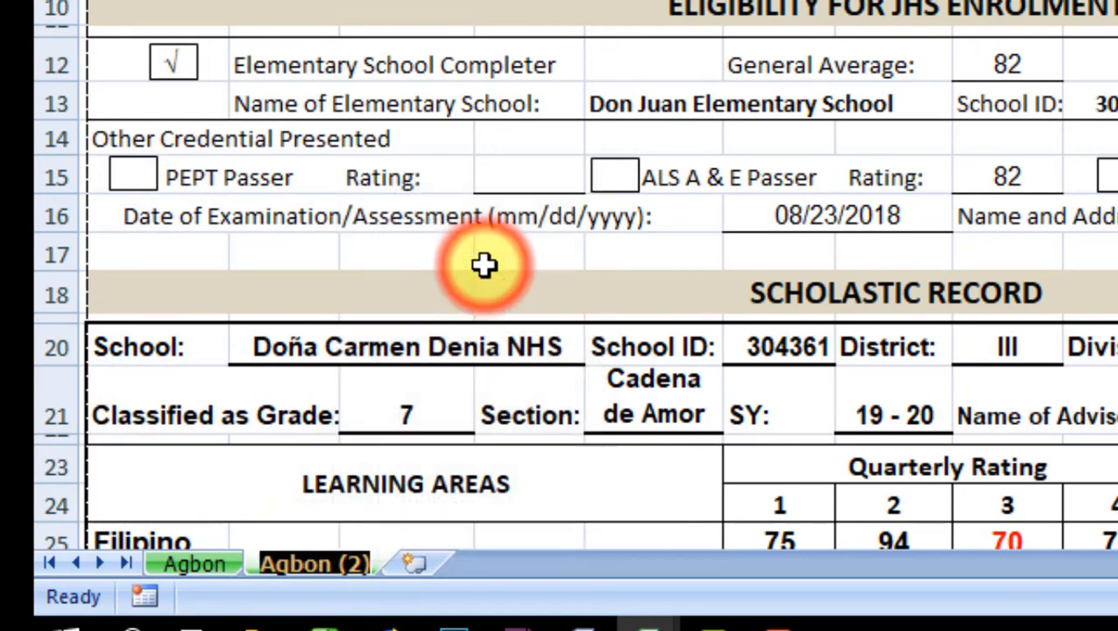
type("Alviza")
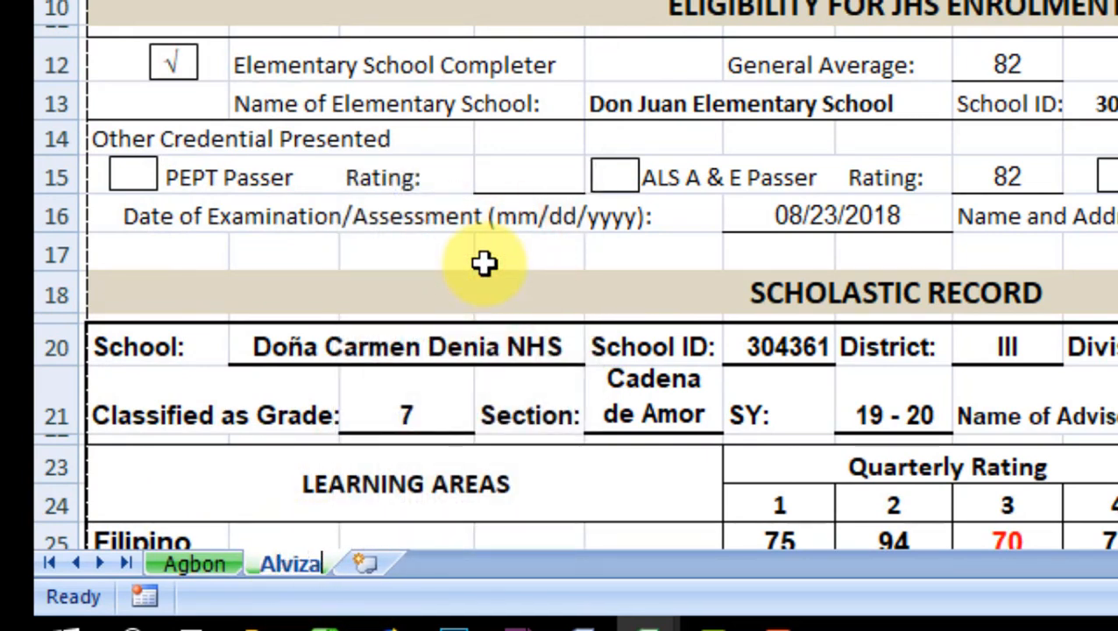
left_click(202, 561)
Step: Set the second learner's sheet tab color to standard red
left_click(277, 561)
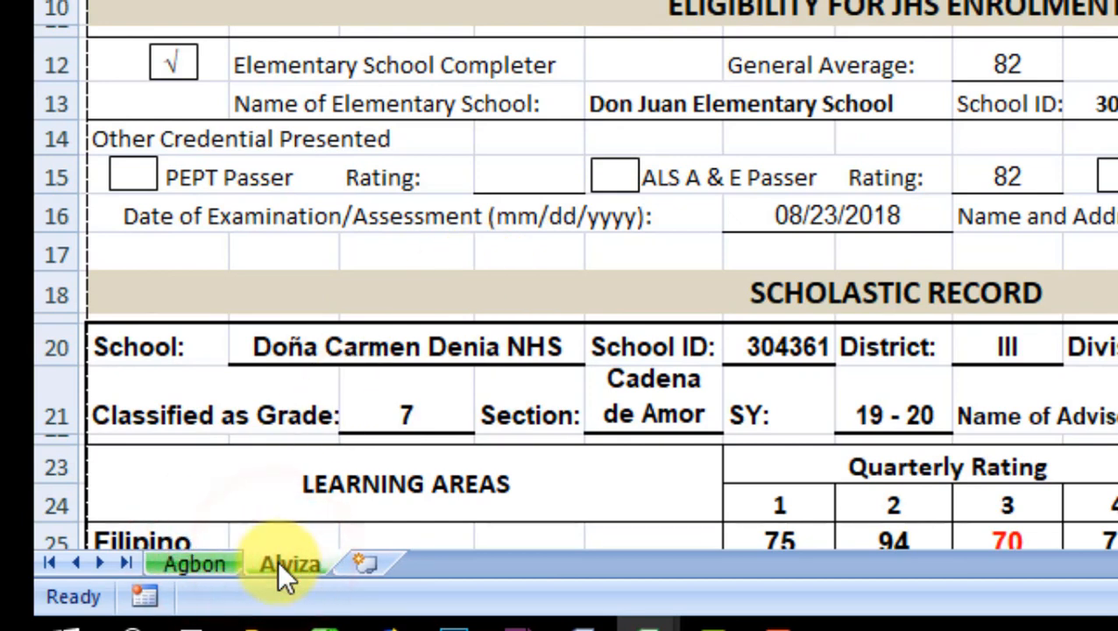
right_click(278, 562)
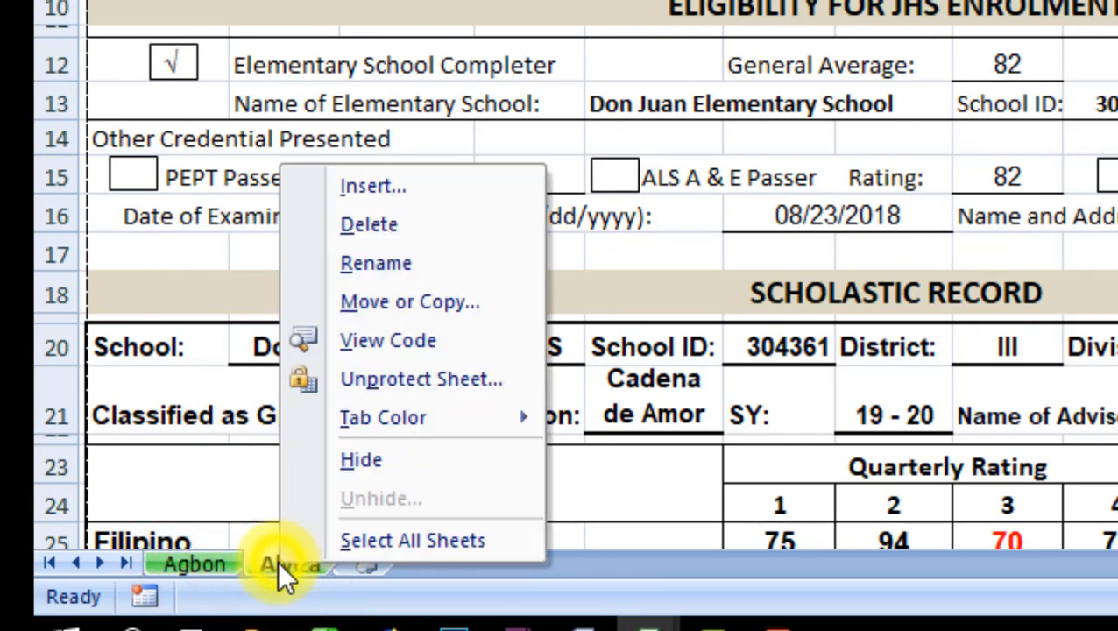
mouse_move(492, 409)
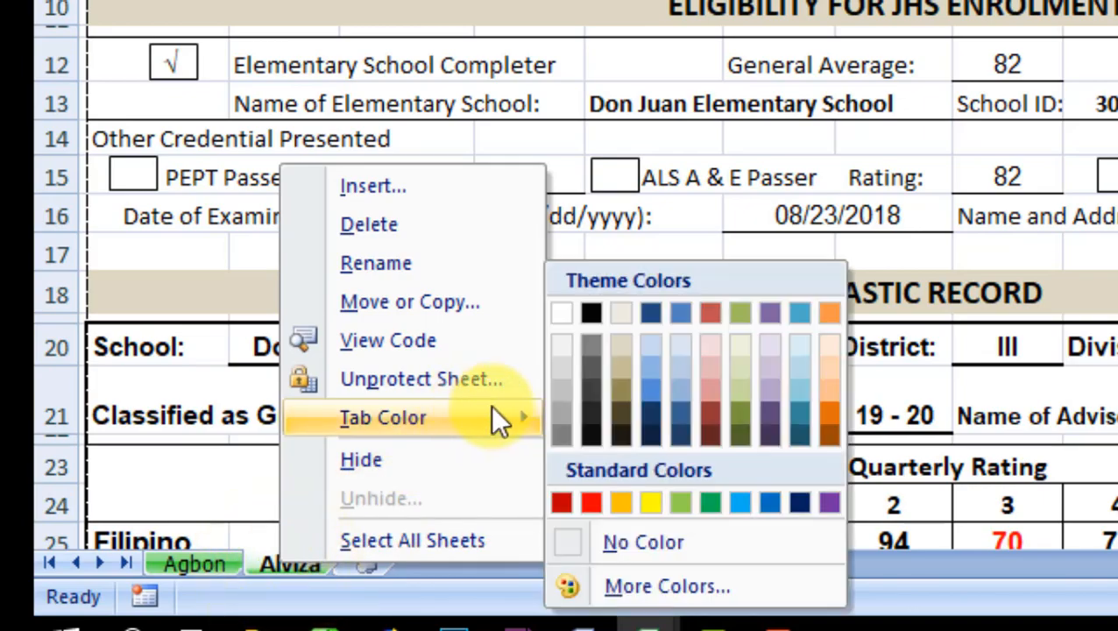
left_click(588, 501)
left_click(224, 563)
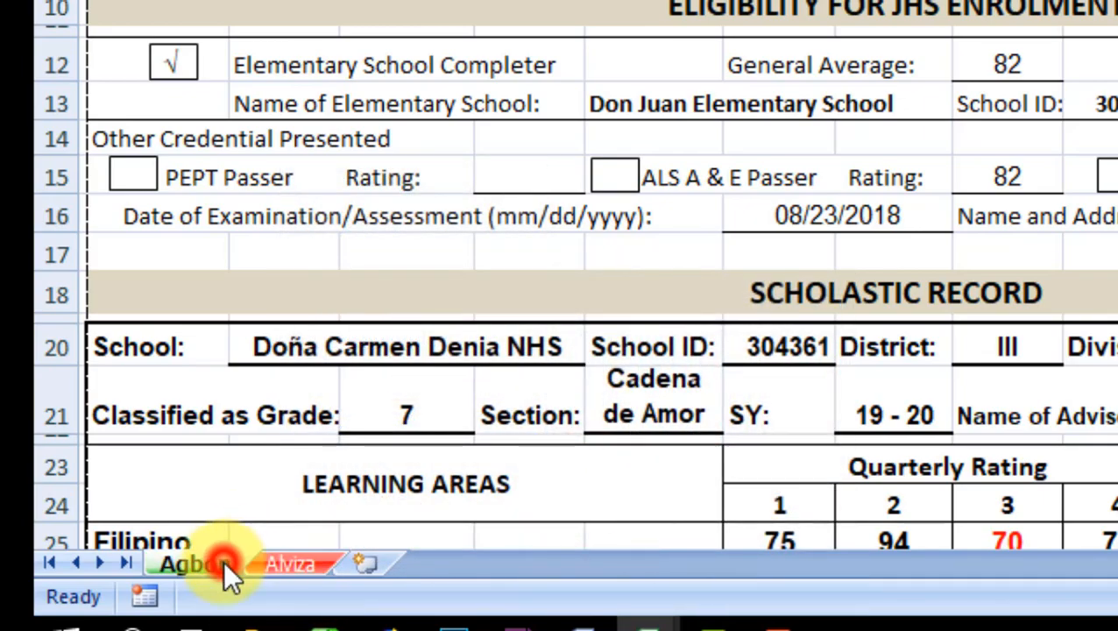
Step: Set the learner number in cell R1 of the second learner's sheet to 2
left_click(291, 563)
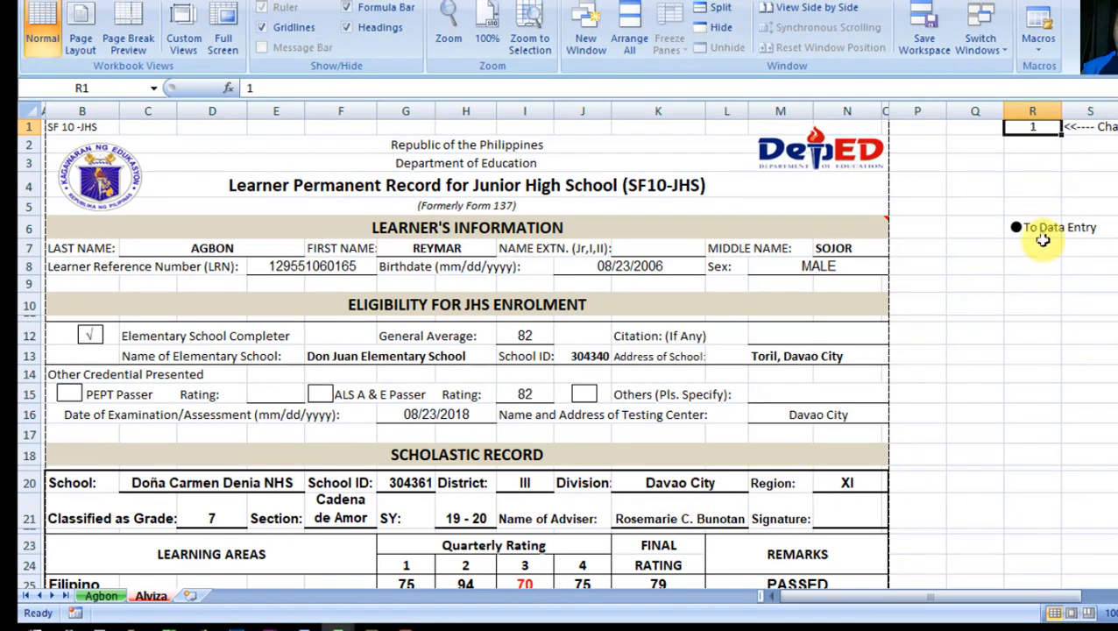
type("2")
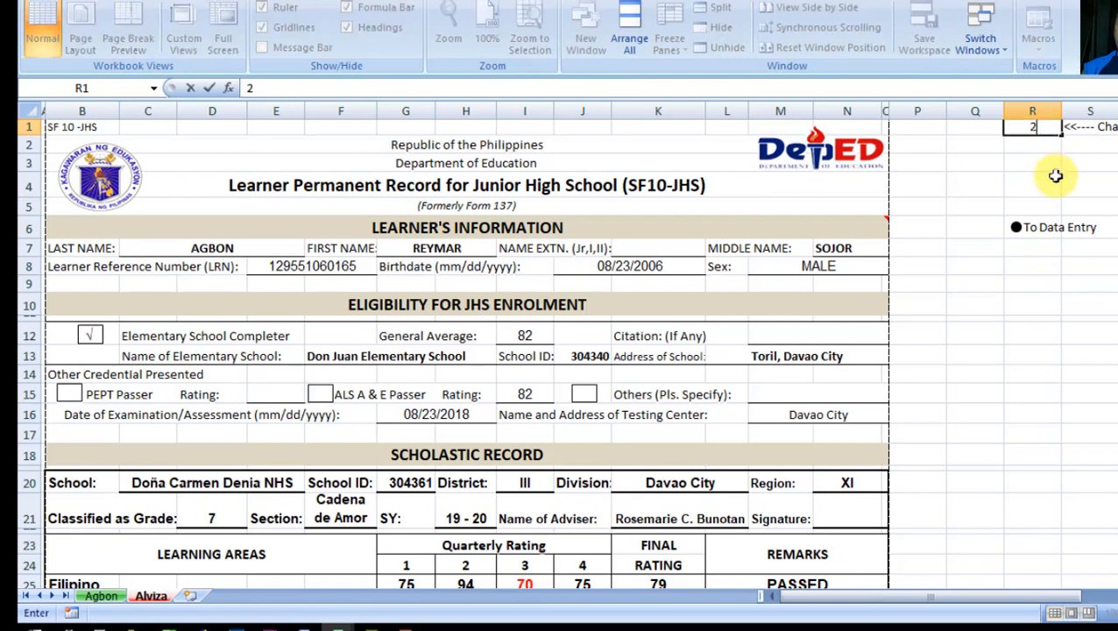
left_click(1038, 187)
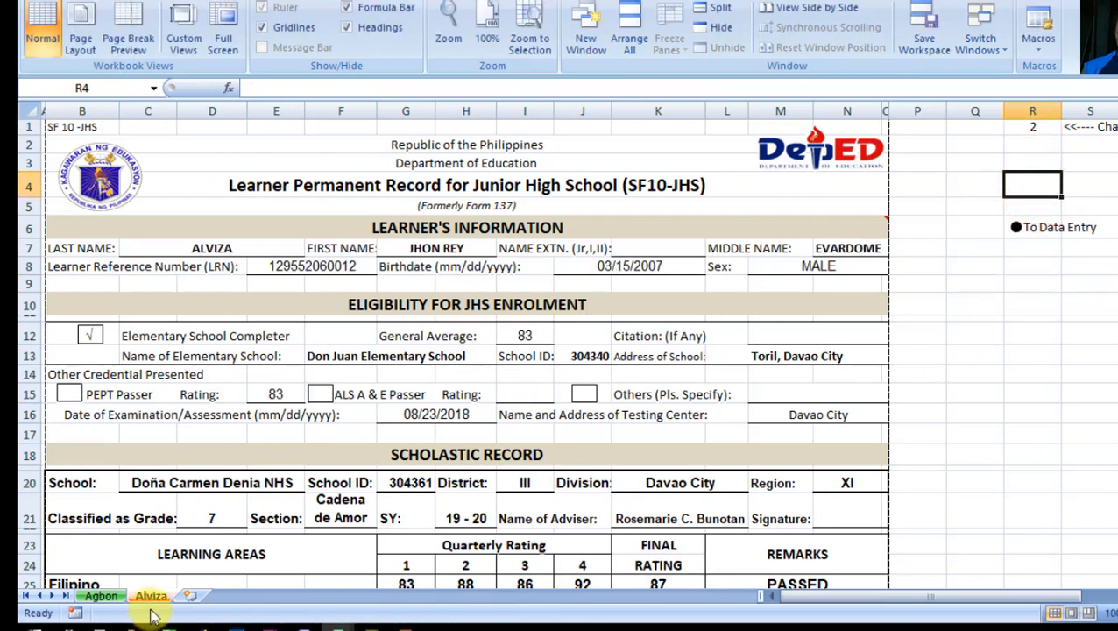
Step: Duplicate the first learner's sheet within Book1, placing the copy after the second learner's sheet
left_click(102, 596)
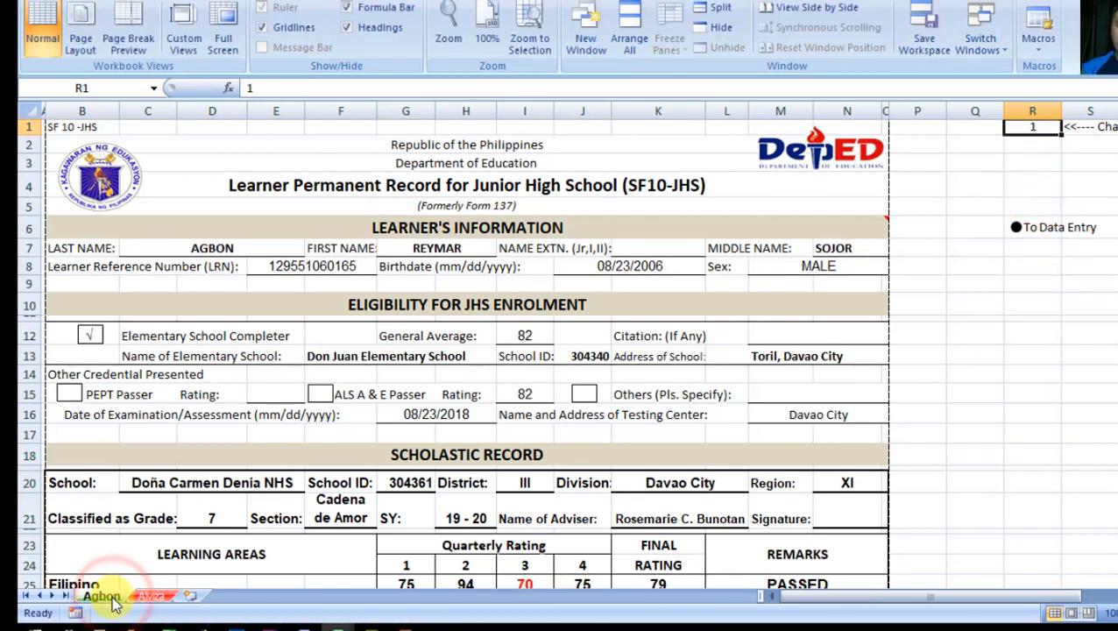
right_click(112, 601)
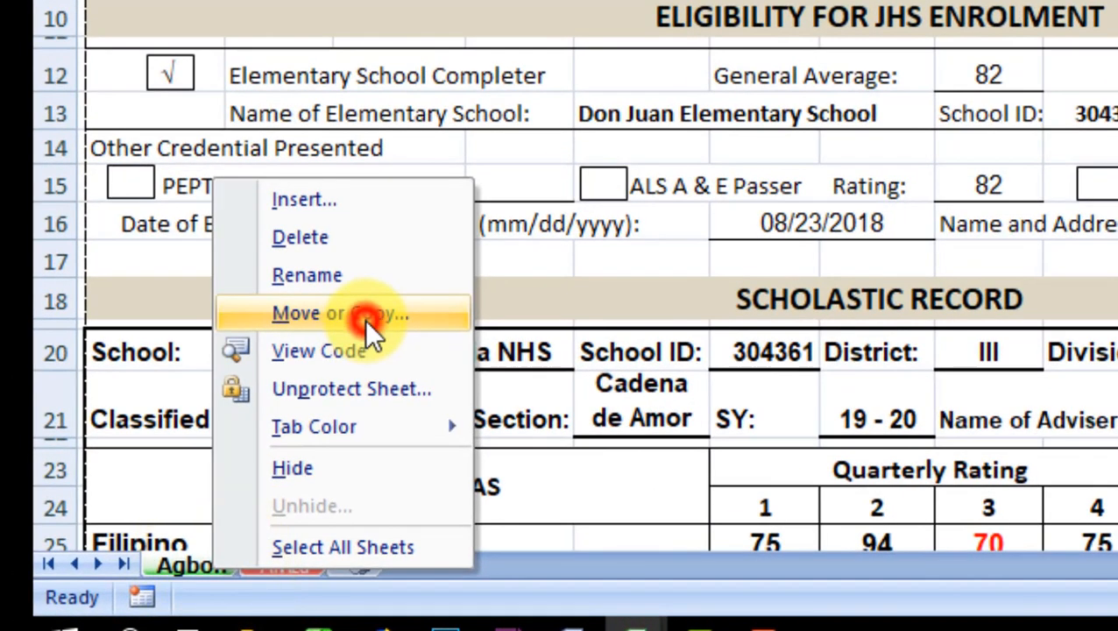
left_click(366, 320)
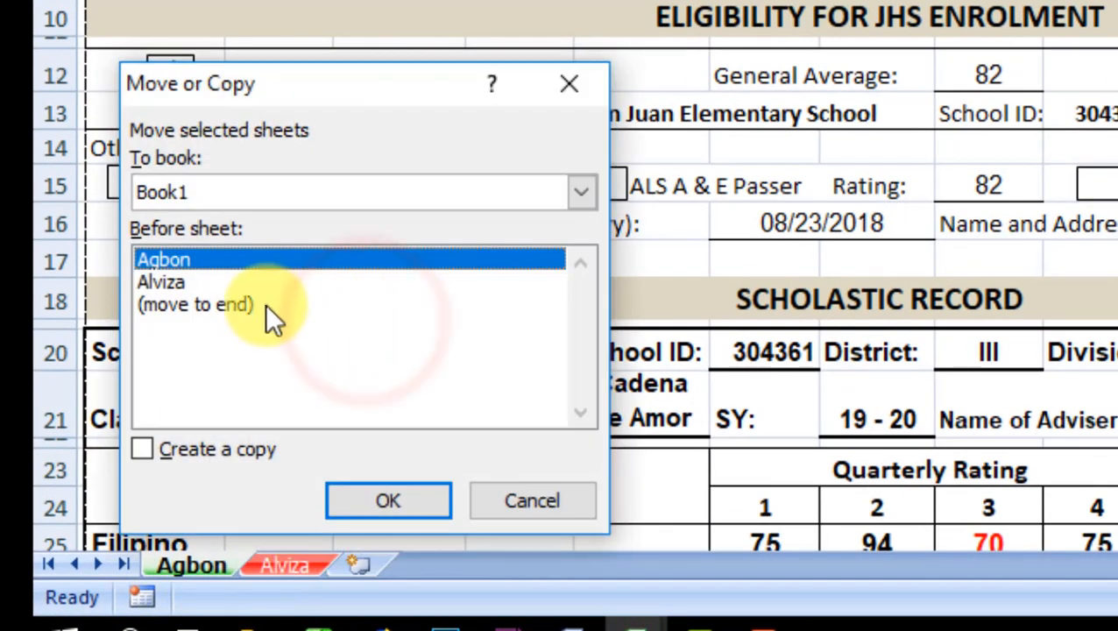
left_click(243, 304)
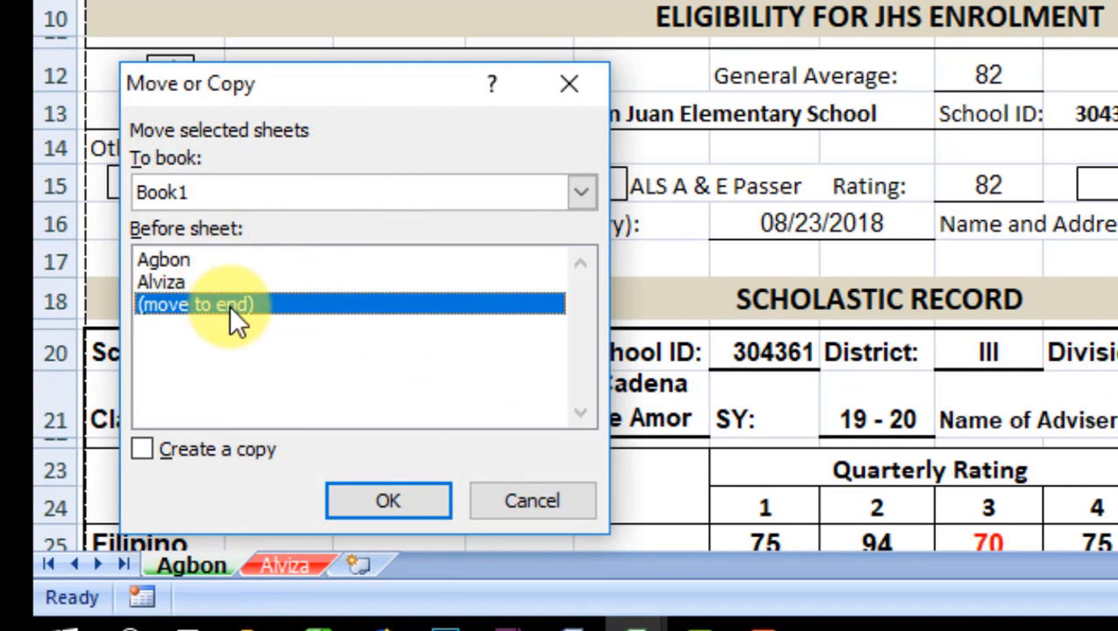
left_click(148, 450)
left_click(401, 502)
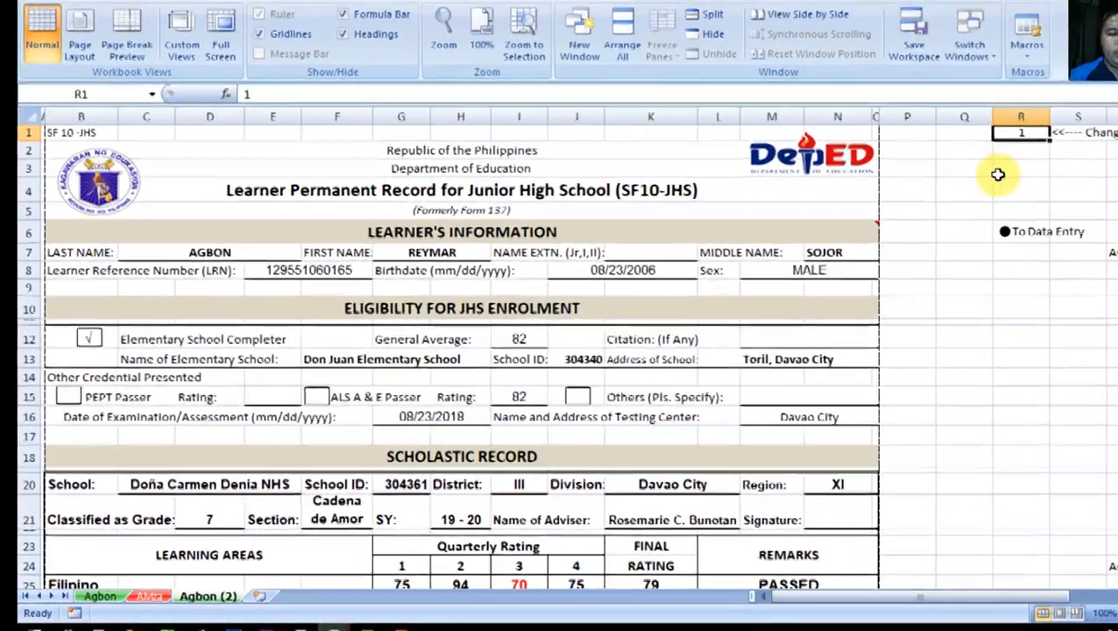
Step: Set the learner number in cell R1 of the new copy to 3 and rename the sheet with that learner's last name
type("3")
key("Return")
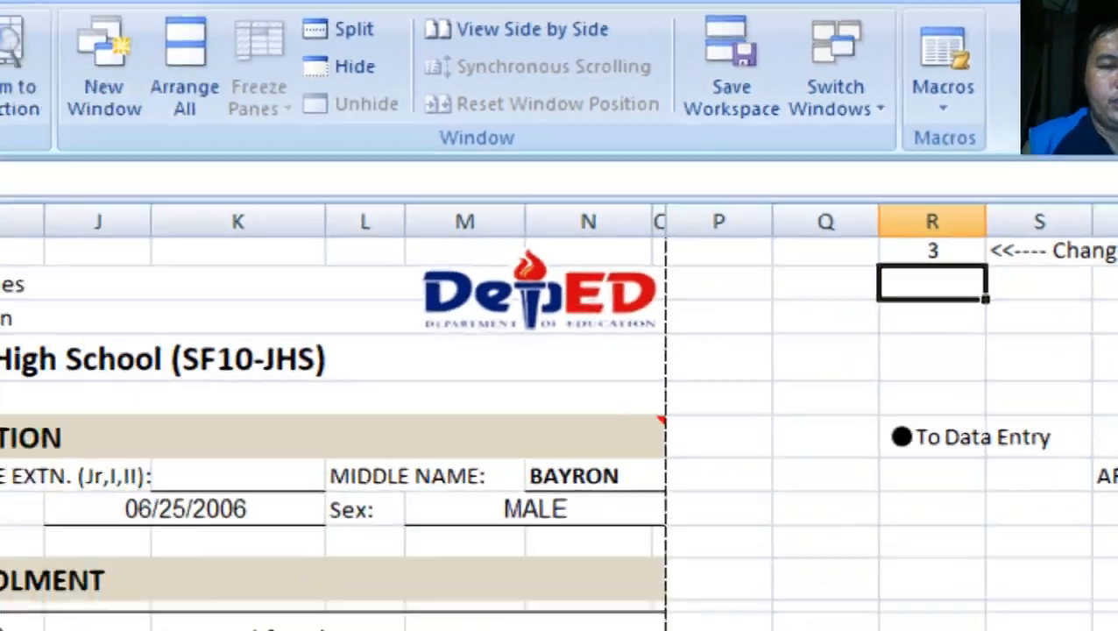
right_click(188, 608)
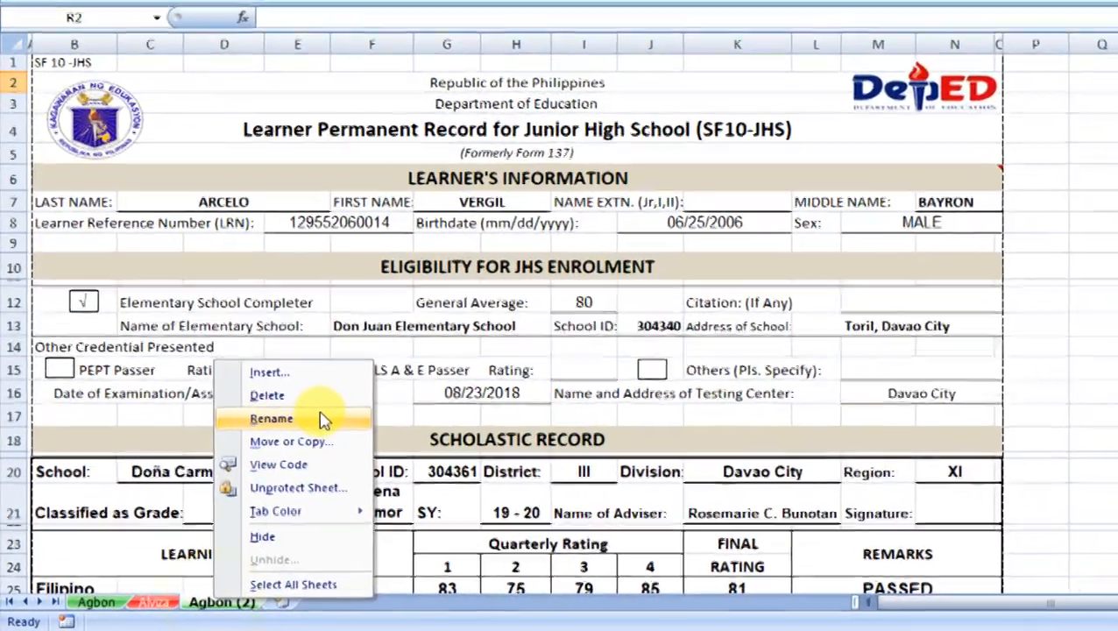
left_click(263, 446)
type("Arcelo")
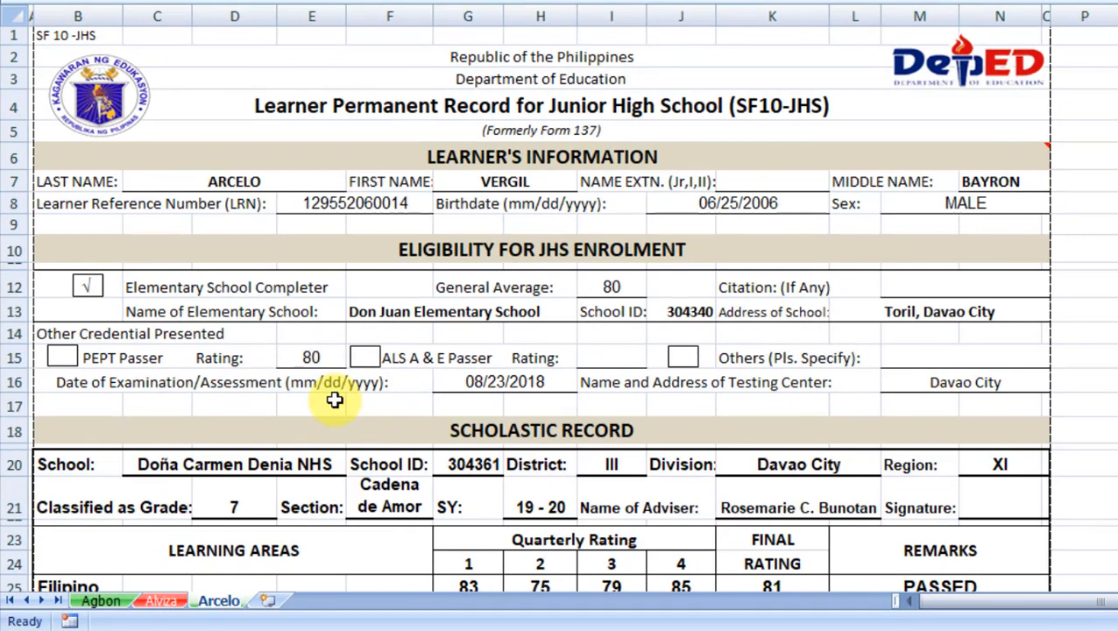
Step: Duplicate the red-tabbed second learner's sheet within Book1, placing the copy at the end
left_click(173, 604)
right_click(171, 602)
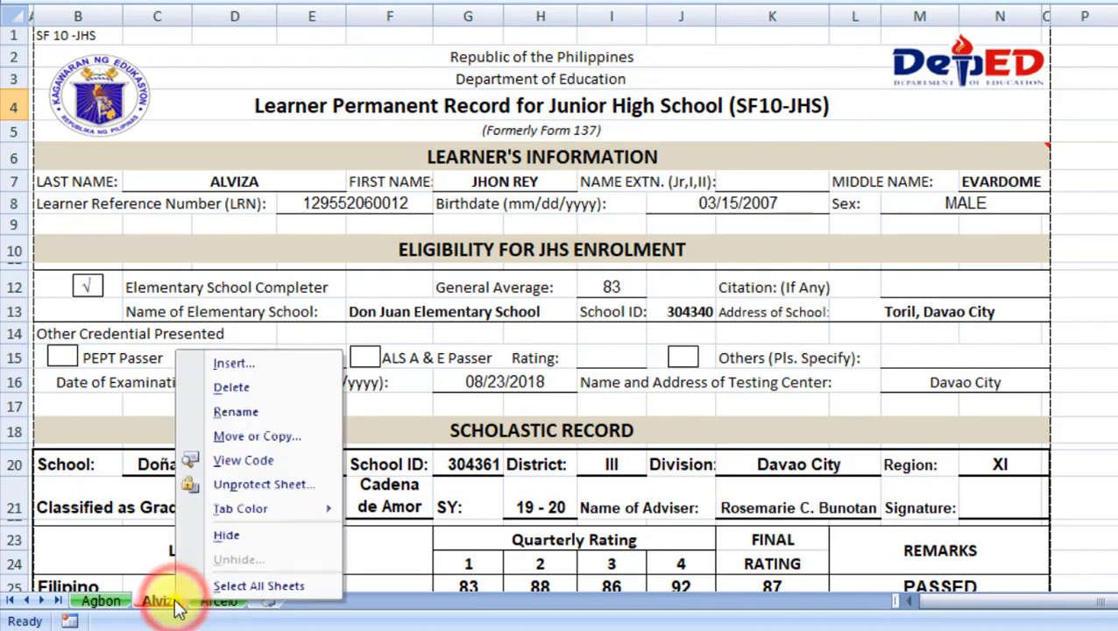
left_click(306, 436)
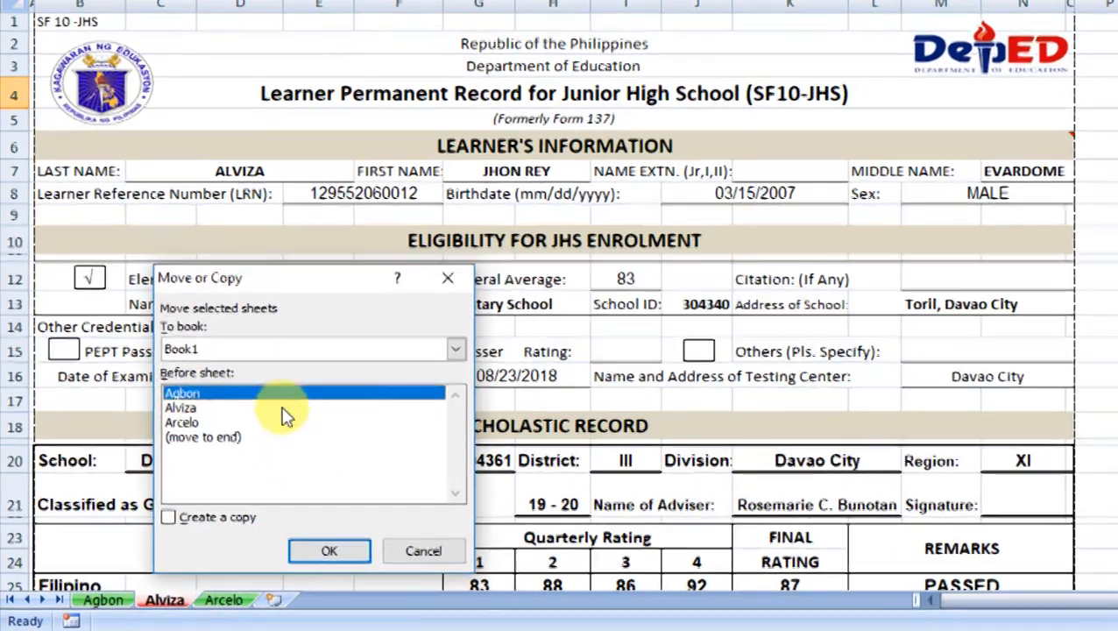
left_click(218, 436)
left_click(206, 516)
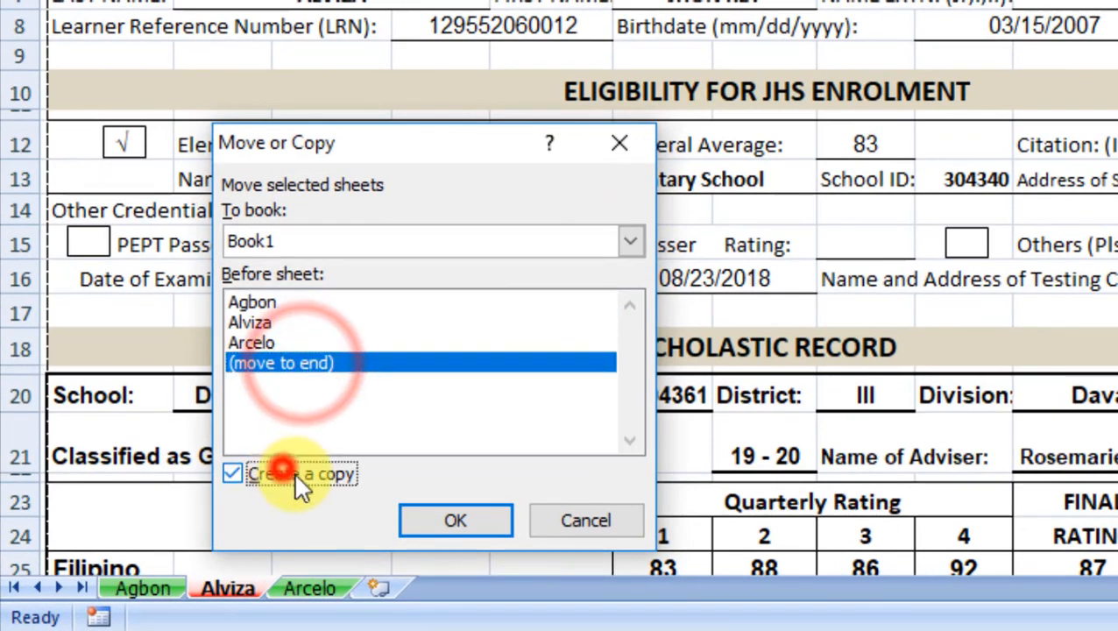
left_click(480, 522)
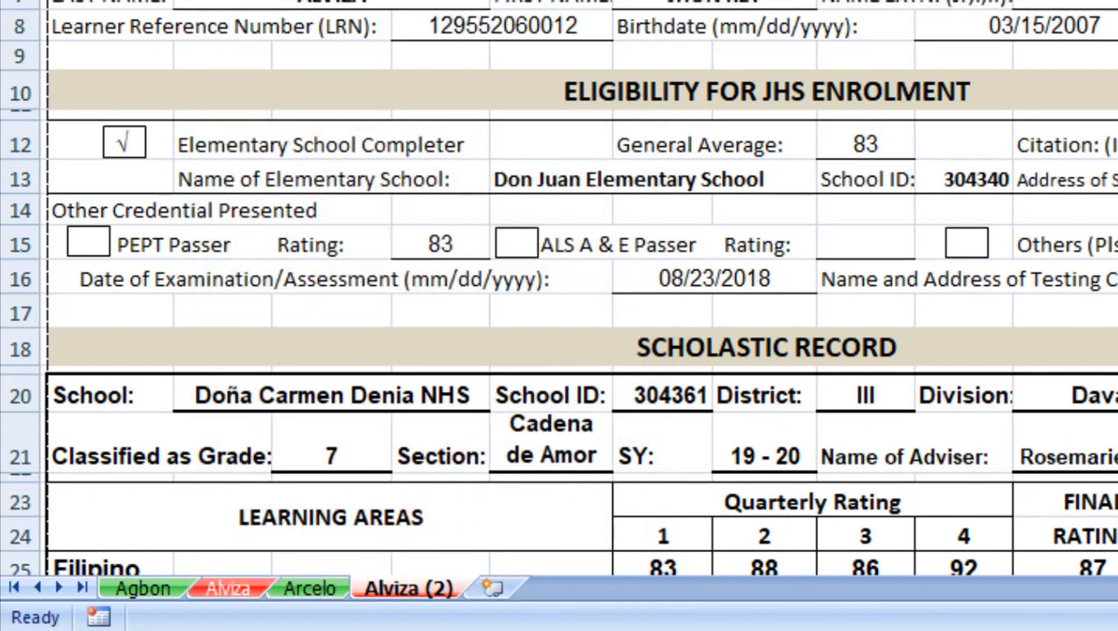
Step: Set cell R1 of the copied red-tabbed sheet to 4 and rename the sheet with the fourth learner's last name
type("4")
key("Return")
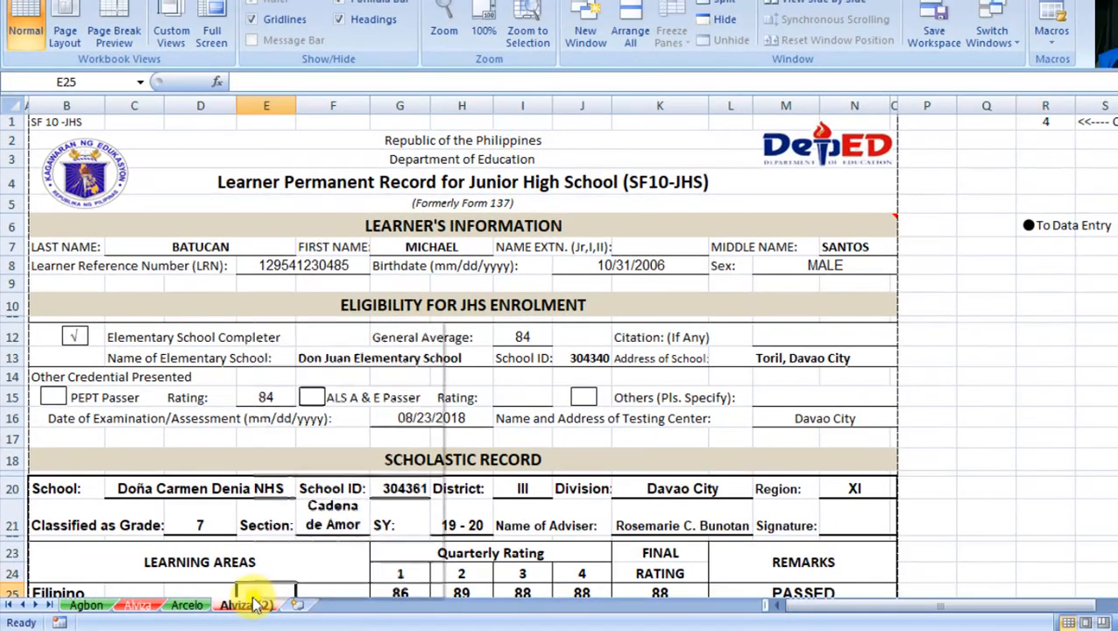
right_click(253, 597)
right_click(249, 605)
left_click(331, 443)
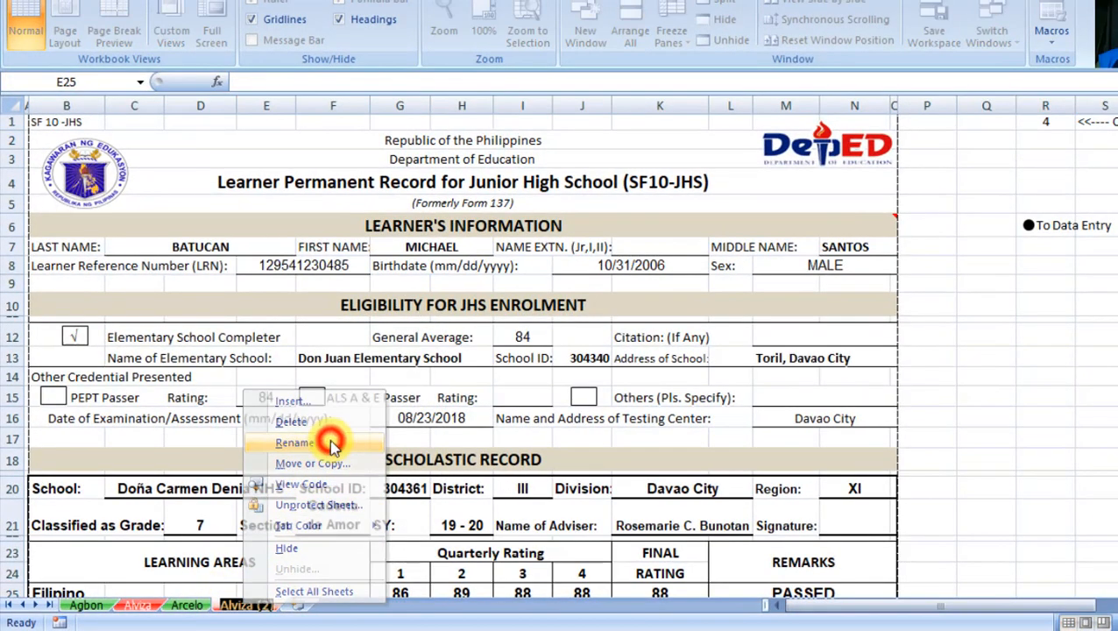
type("Batucan")
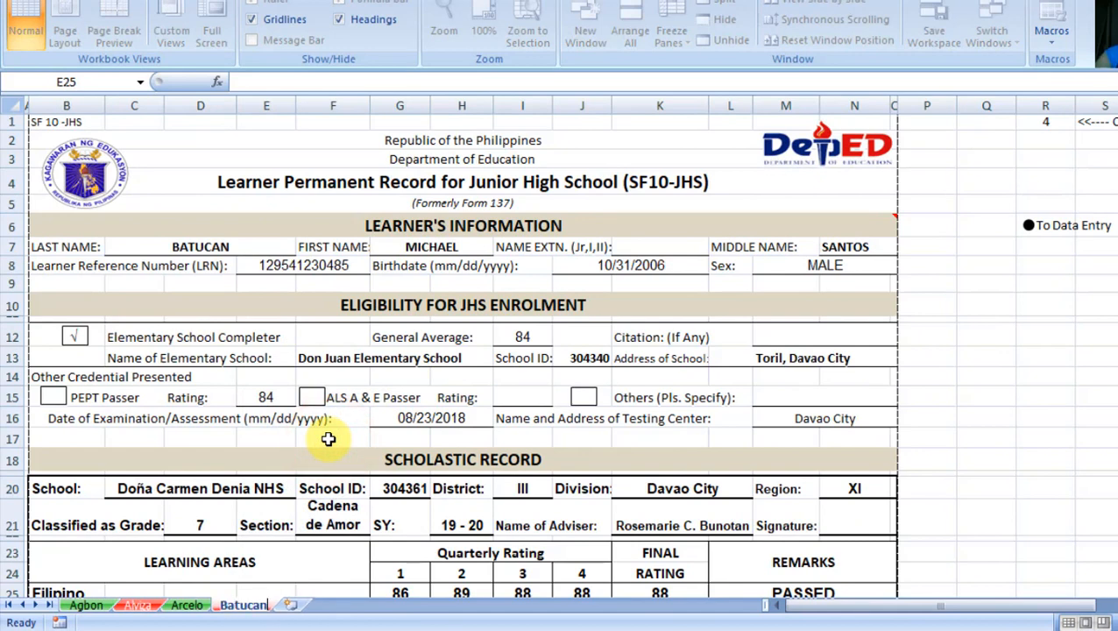
key("Return")
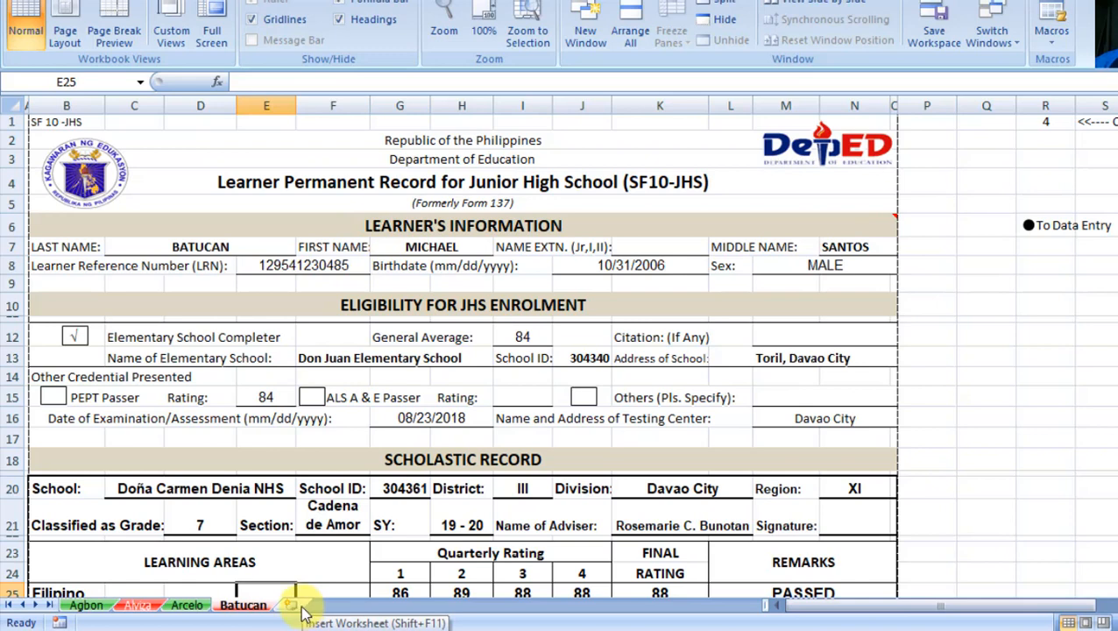
Step: Check whether the workbook's link to Grading System_JHS_Used.xlsm can be broken while the sheets are protected
left_click(187, 605)
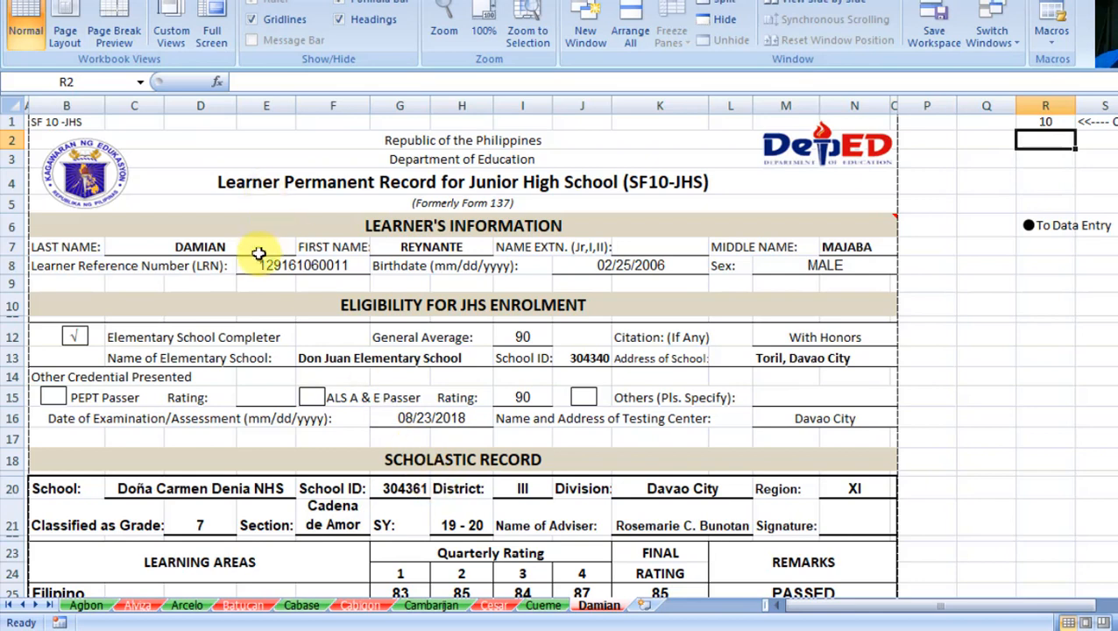
left_click(103, 217)
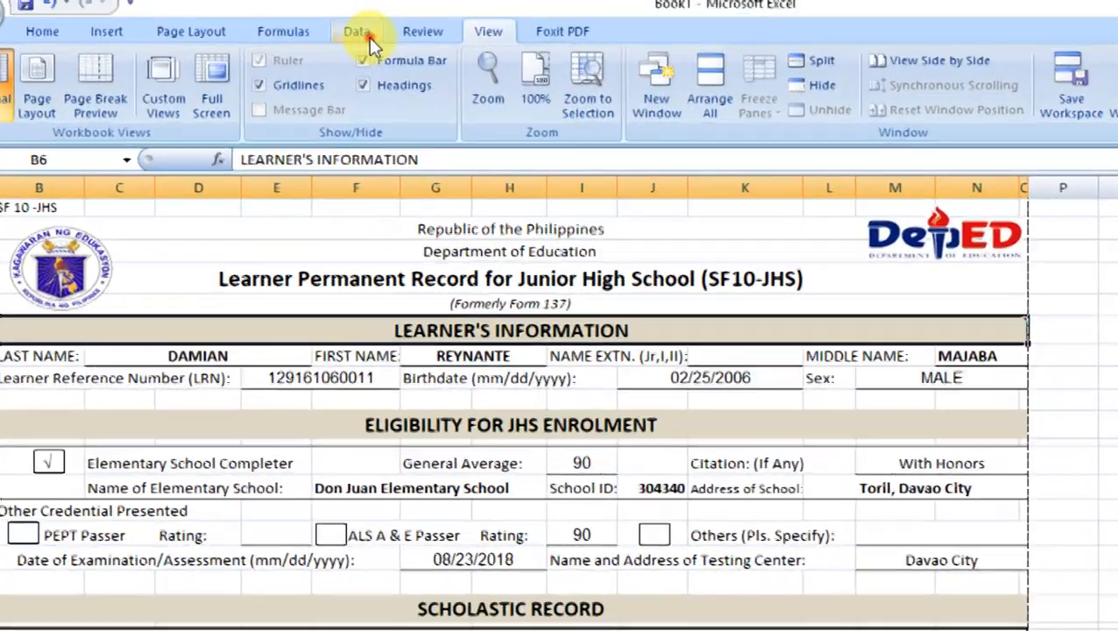
left_click(368, 37)
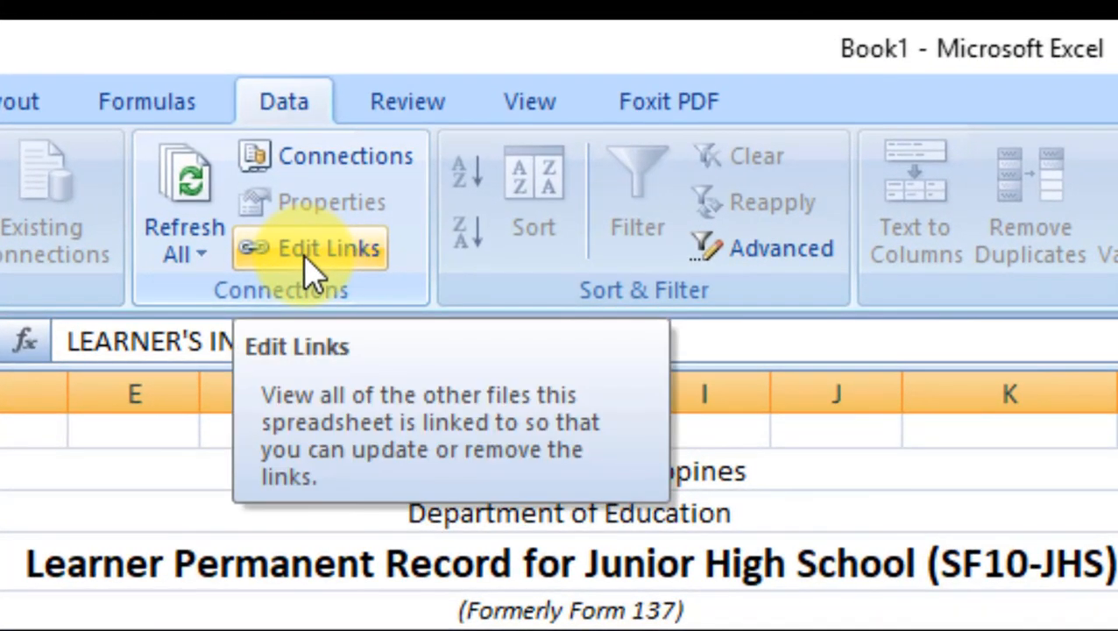
left_click(307, 254)
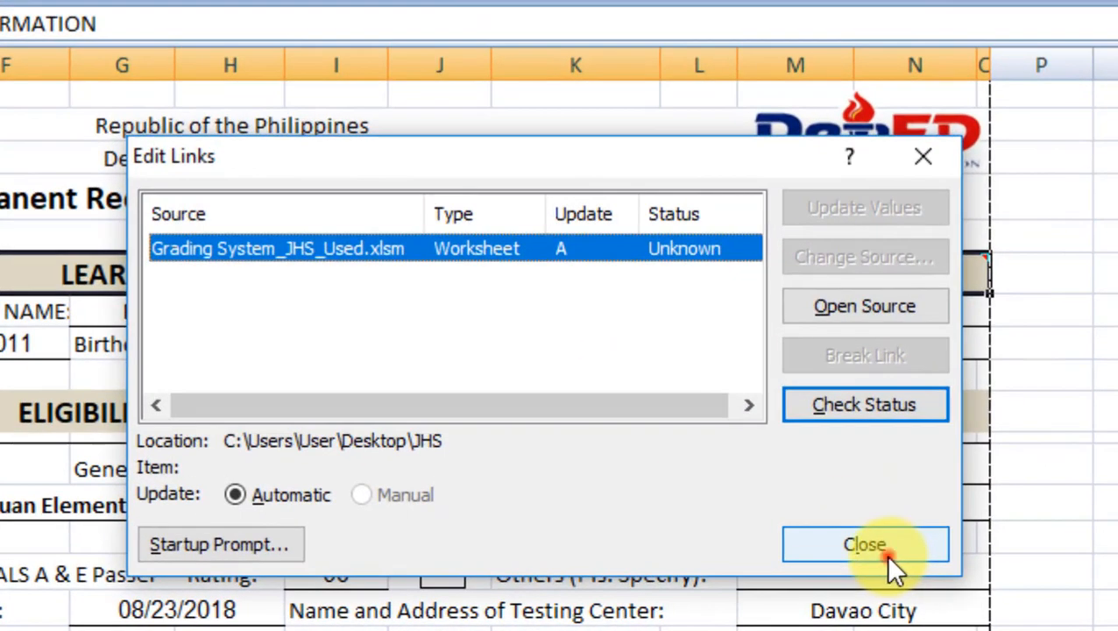
left_click(792, 568)
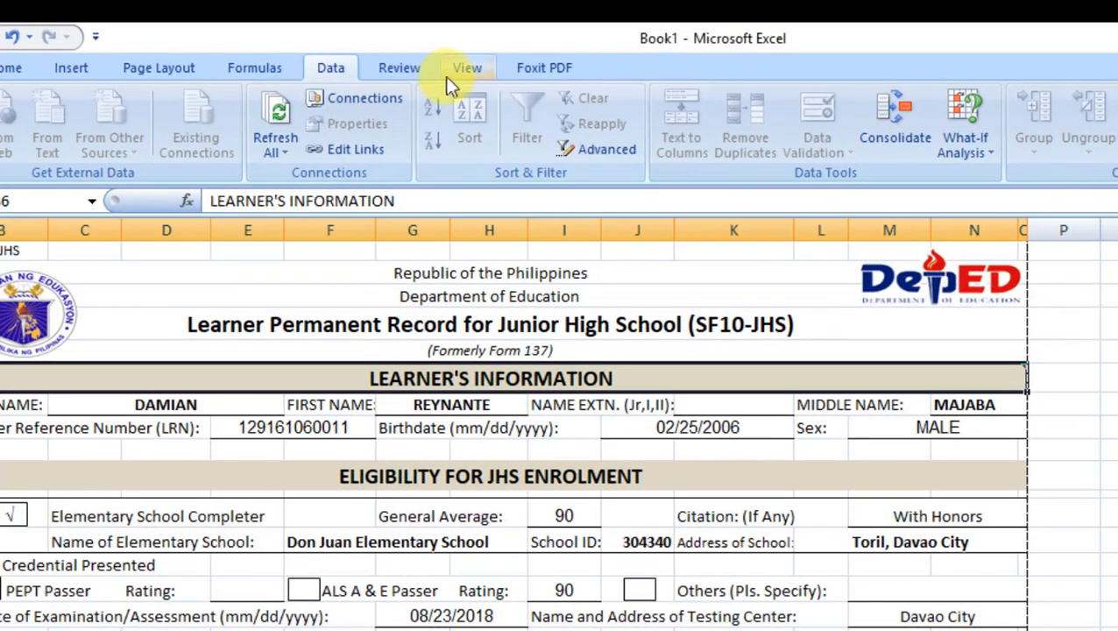
Step: Unprotect the learner sheets numbered 10, 9, 8 and 7, working backward from the last sheet
left_click(412, 69)
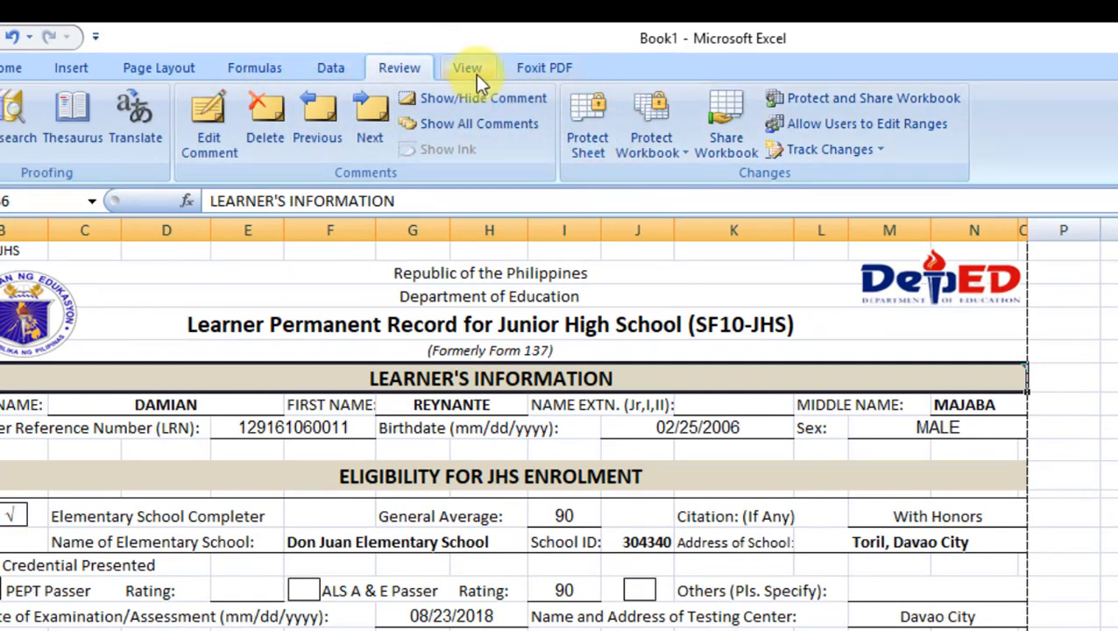
left_click(587, 131)
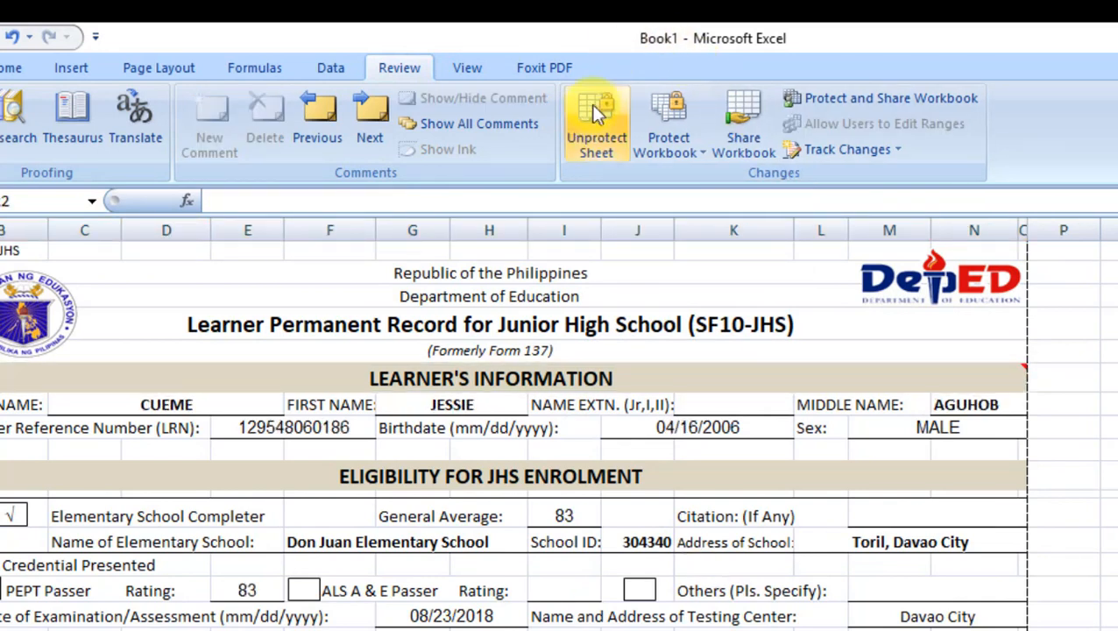
left_click(579, 120)
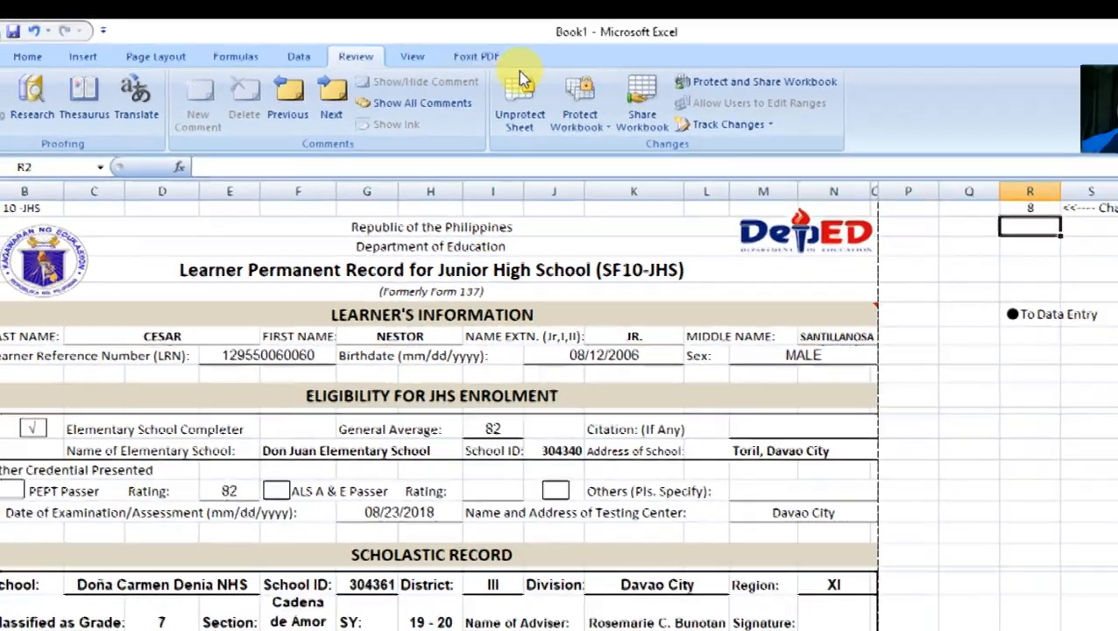
left_click(519, 92)
left_click(370, 618)
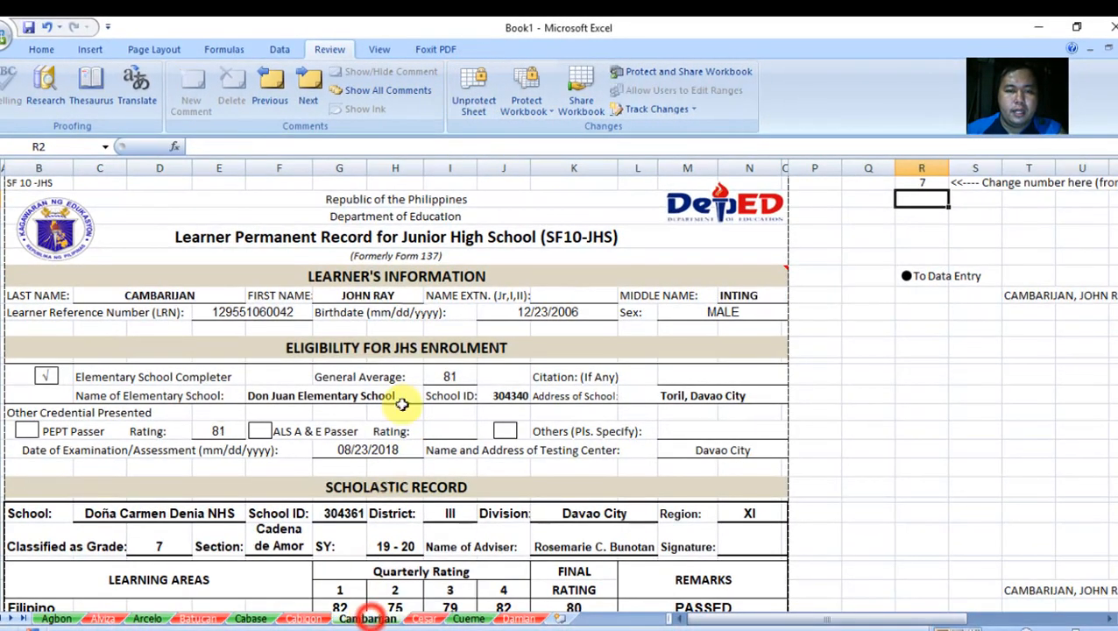
left_click(473, 88)
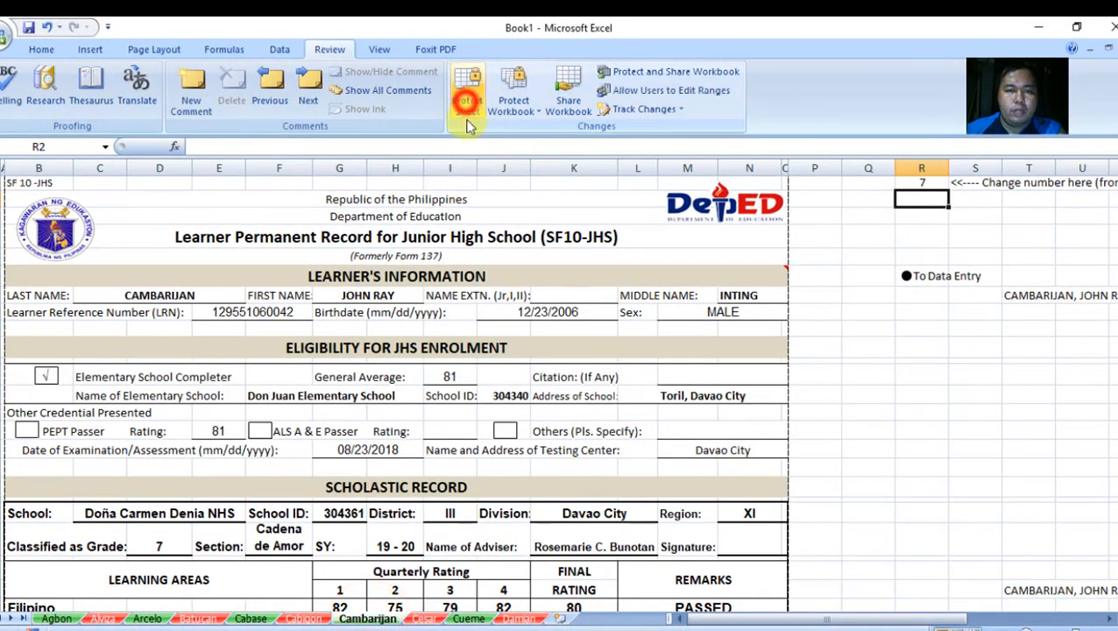
Step: Unprotect the remaining learner sheets numbered 6 down to 1
left_click(305, 618)
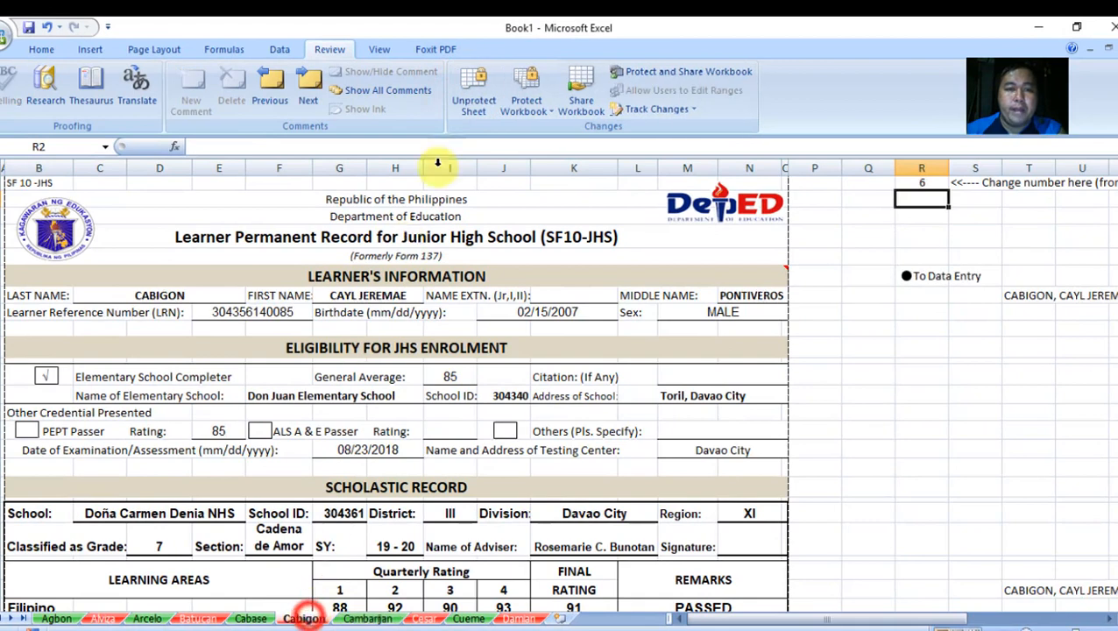
left_click(254, 618)
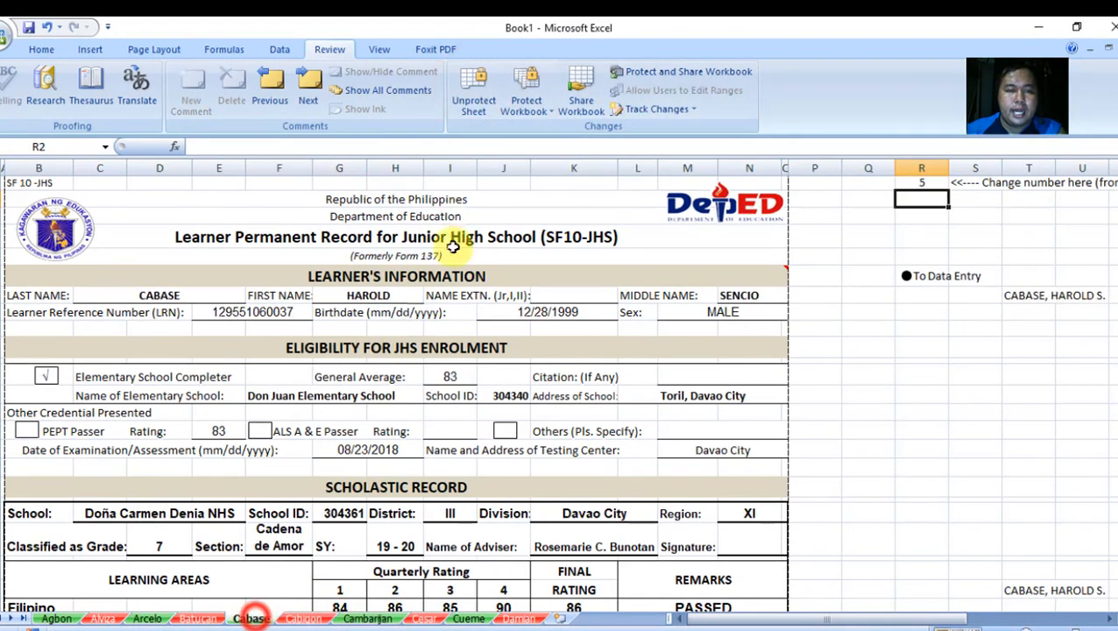
left_click(194, 618)
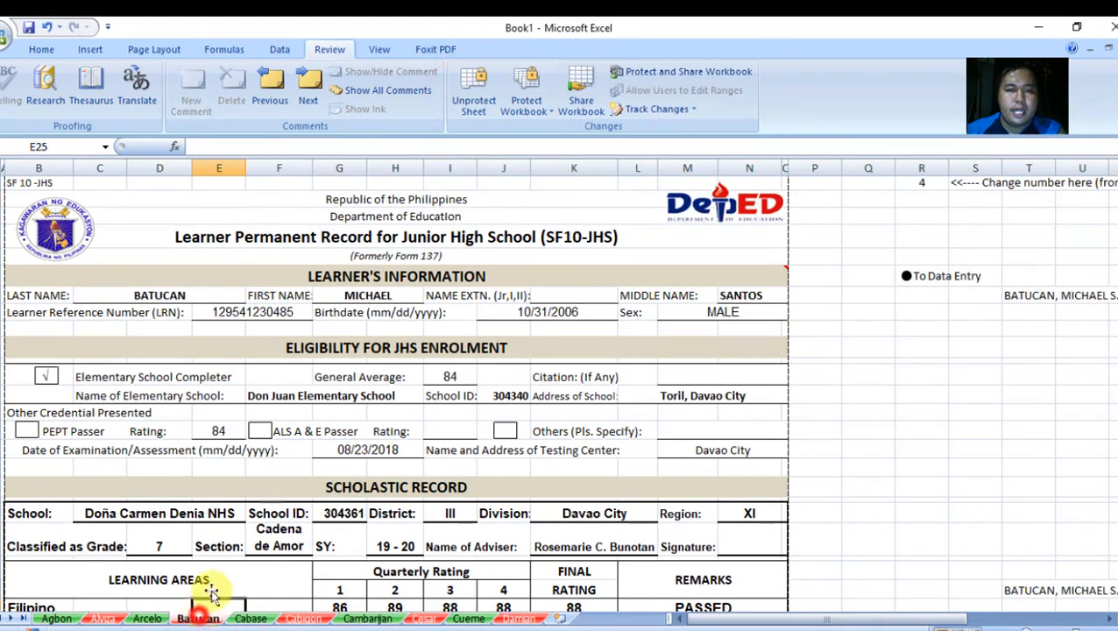
left_click(152, 611)
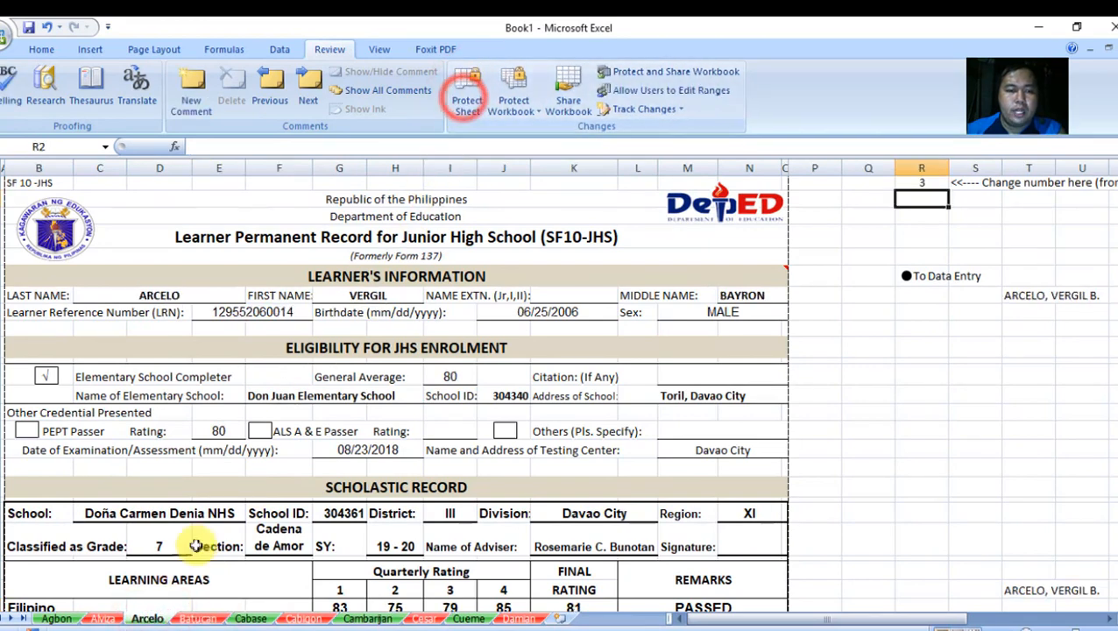
left_click(103, 619)
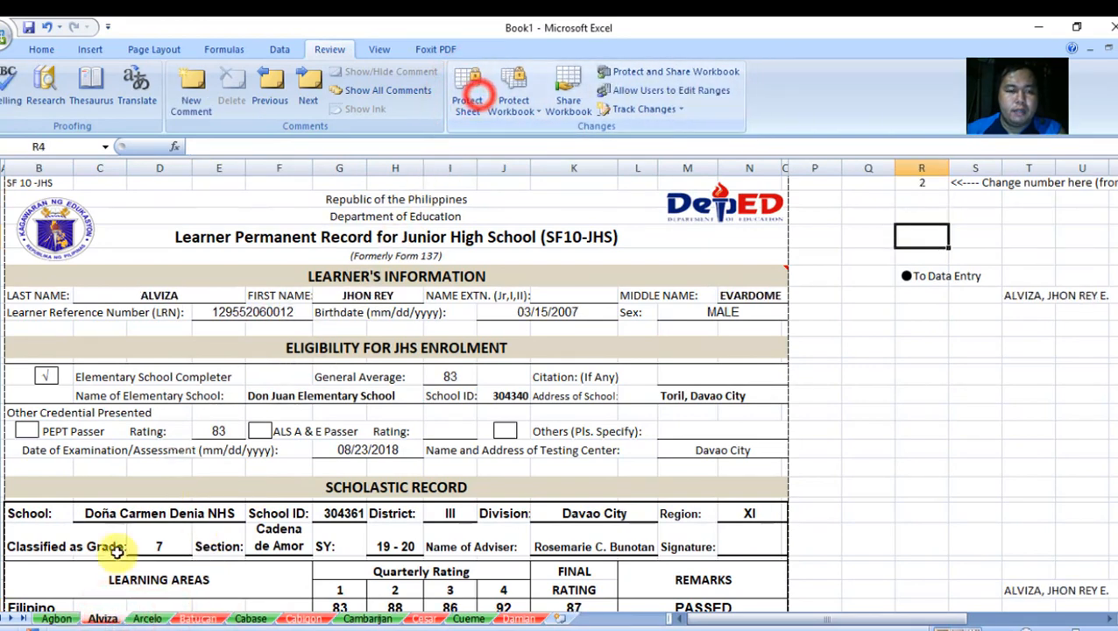
left_click(56, 618)
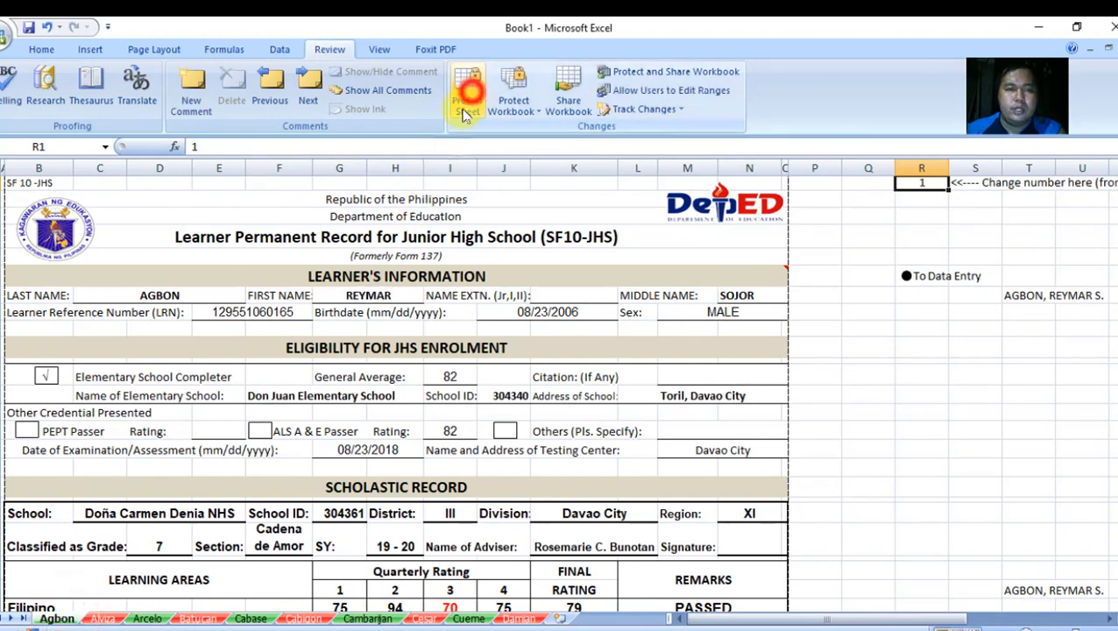
Step: Break the workbook's link to Grading System_JHS_Used.xlsm, confirming the permanent conversion of formulas to values
left_click(280, 50)
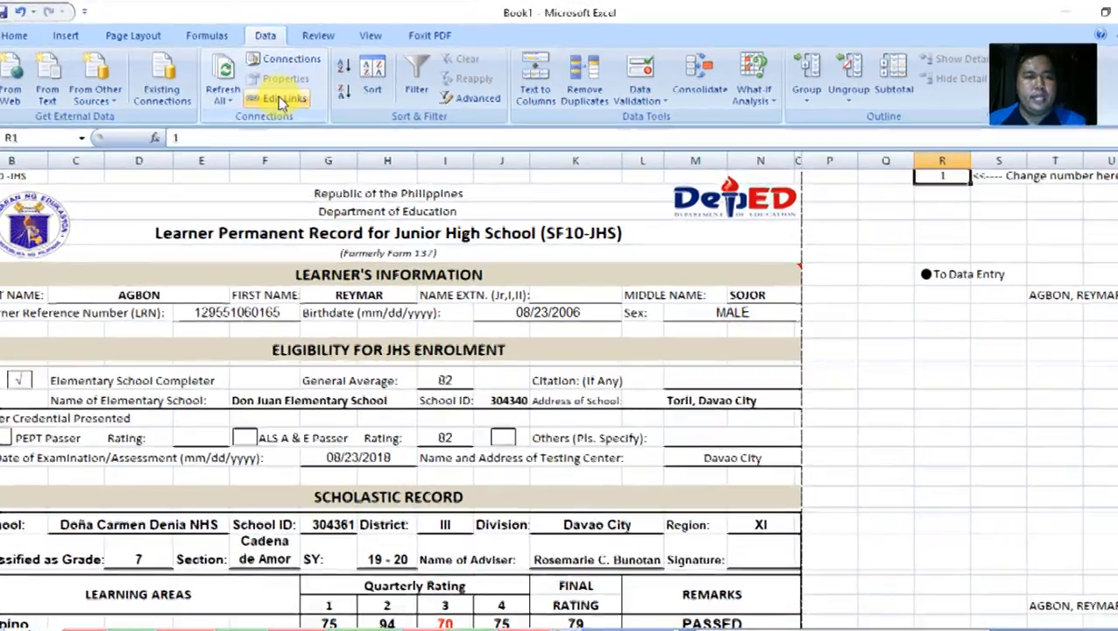
left_click(291, 106)
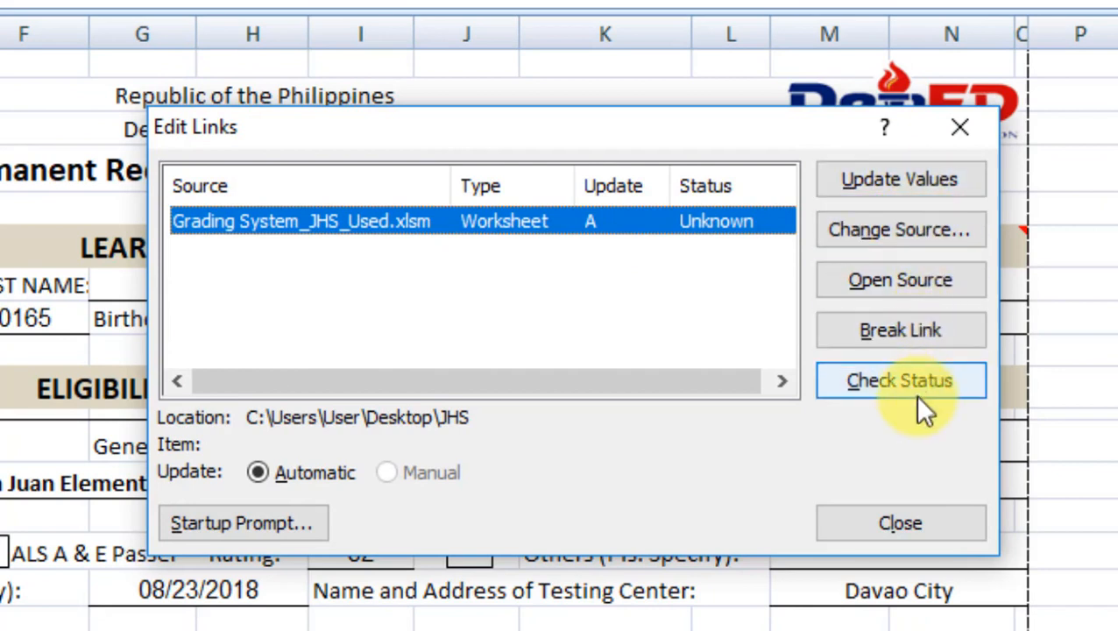
left_click(894, 331)
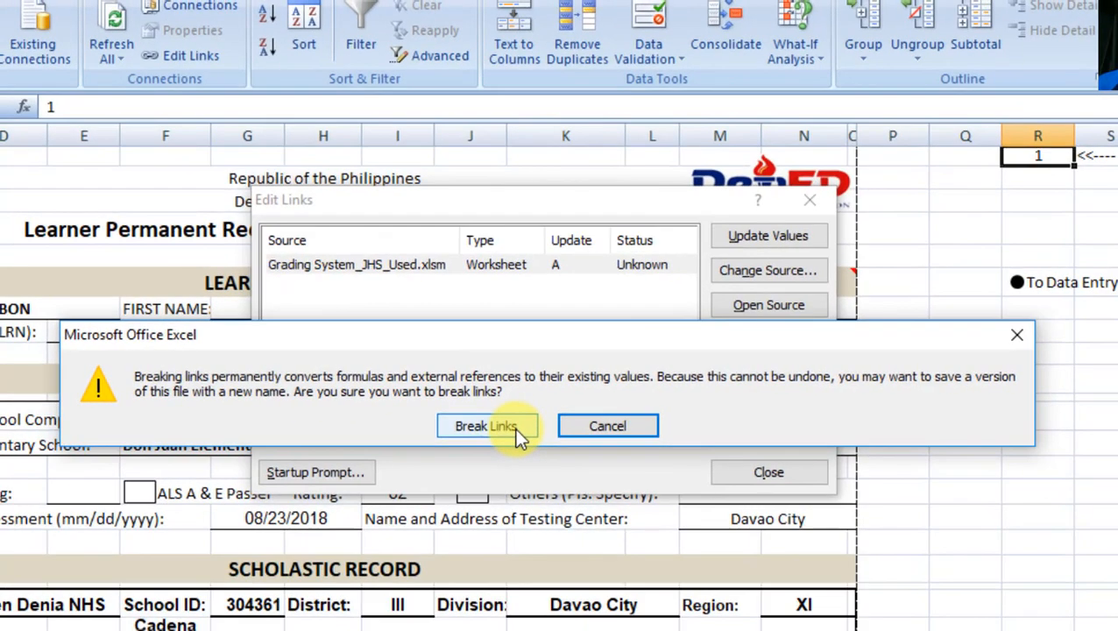
left_click(516, 429)
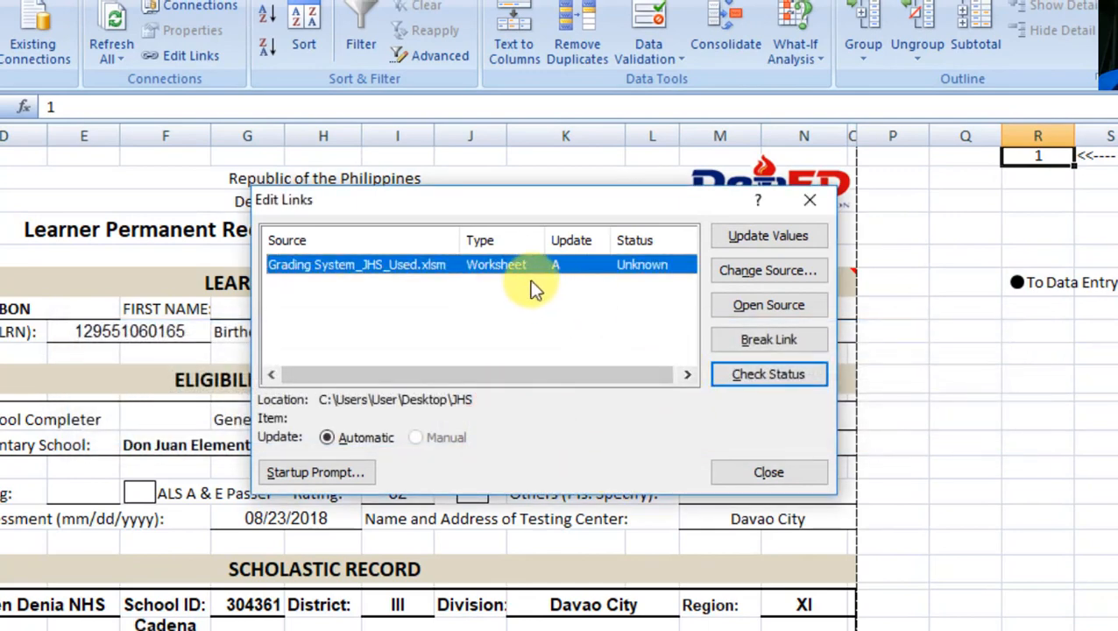
left_click(723, 338)
left_click(508, 429)
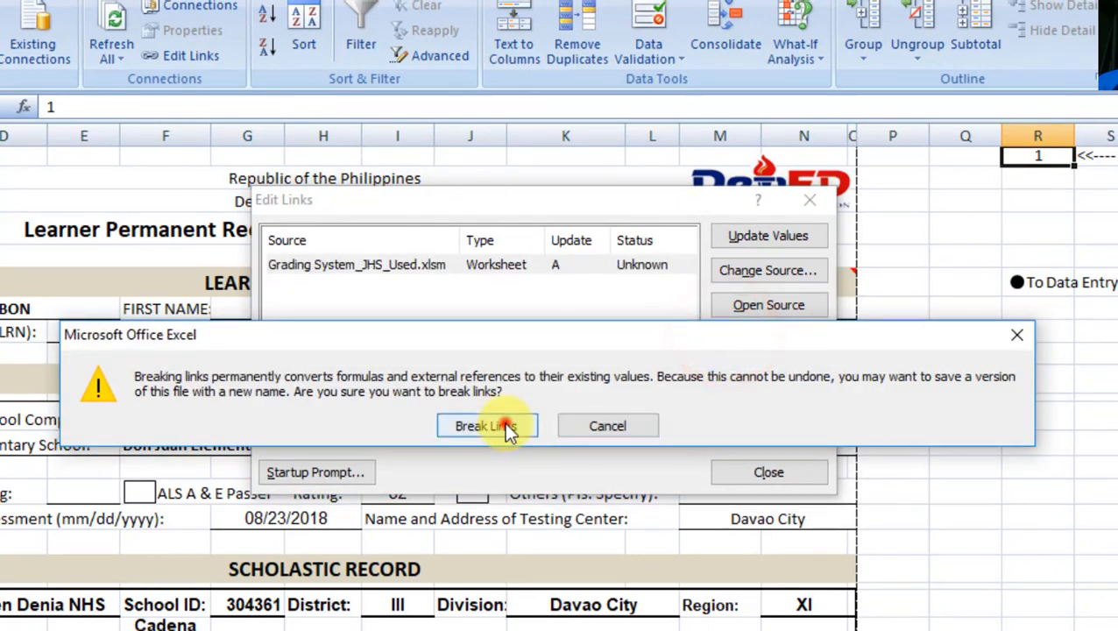
left_click(736, 470)
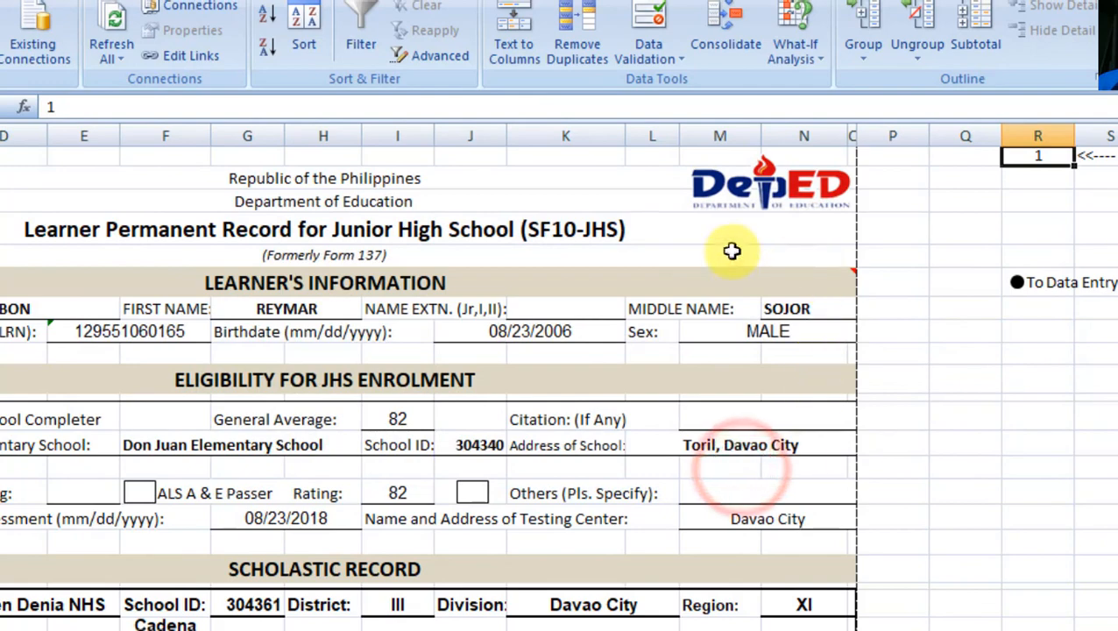
left_click(512, 252)
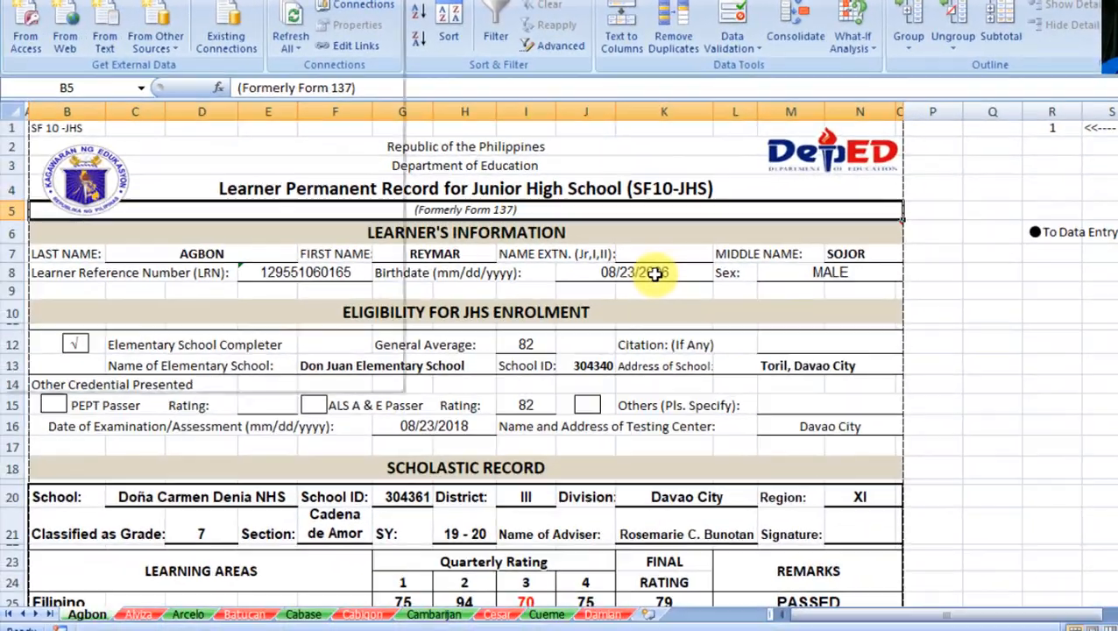
key("alt+f")
key("Escape")
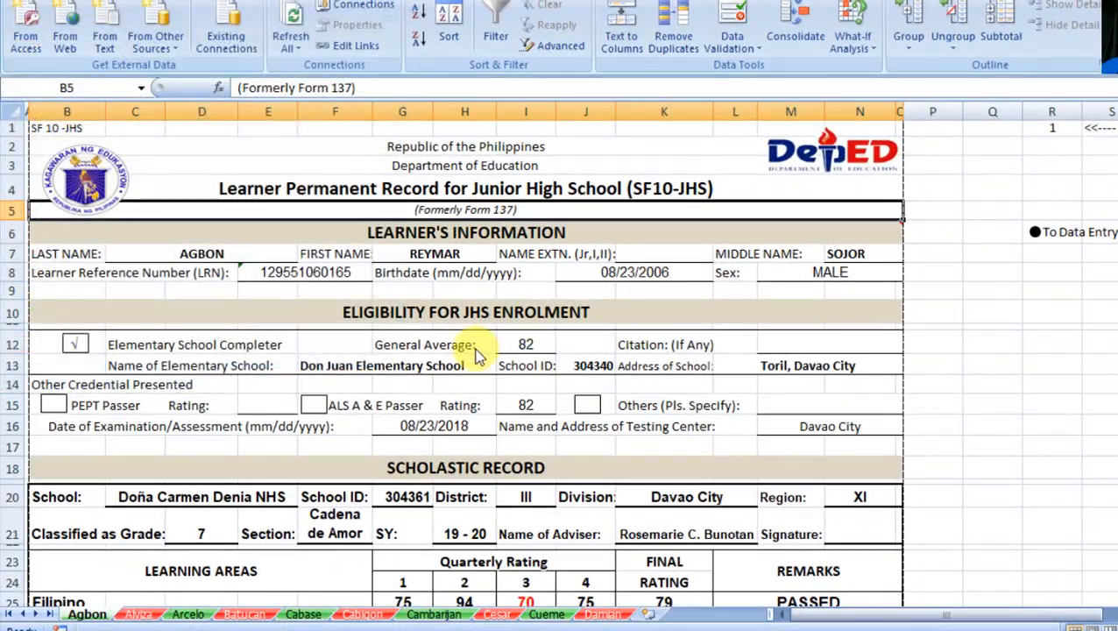
key("Escape")
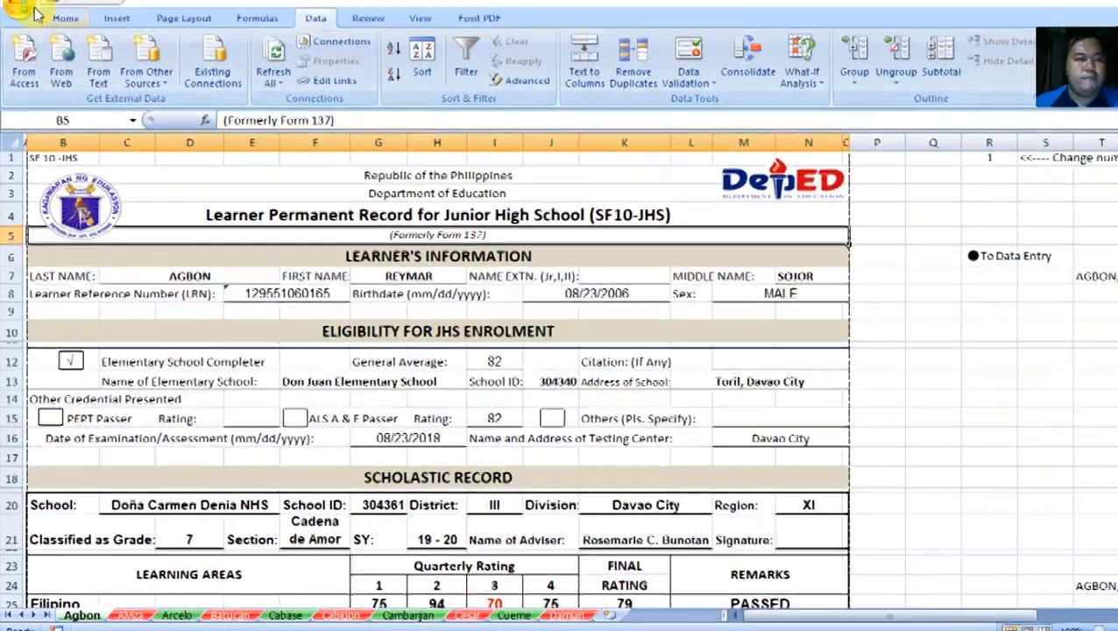
Step: Save the workbook as the Excel Workbook "SF10_G7-Cadena de Amor_Boys_SY19-20" in the JHS folder on the Desktop
left_click(18, 6)
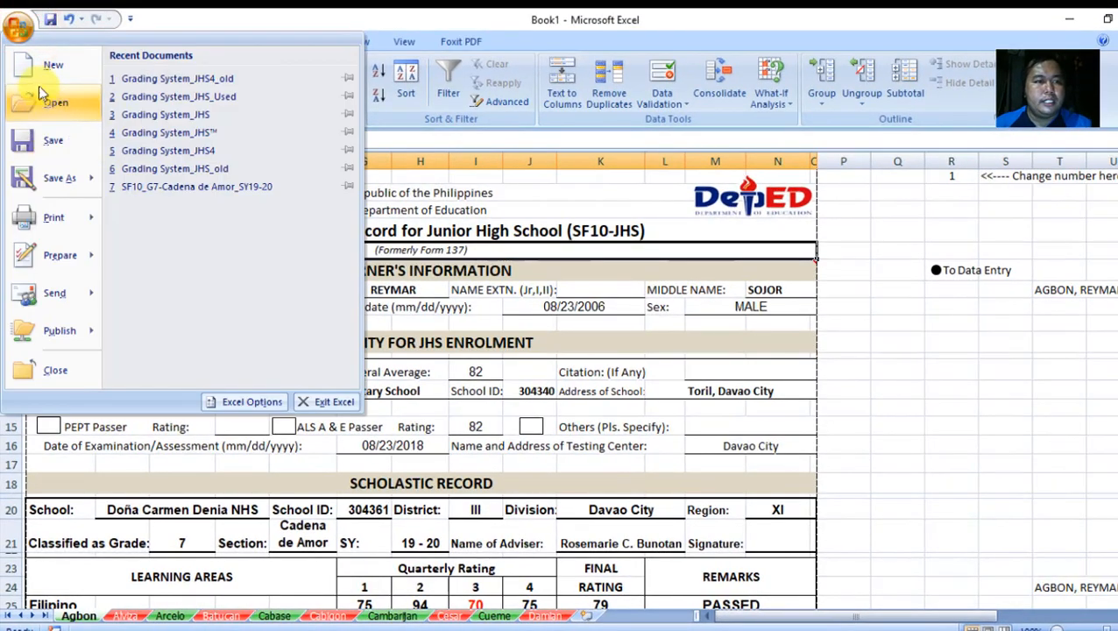
mouse_move(56, 180)
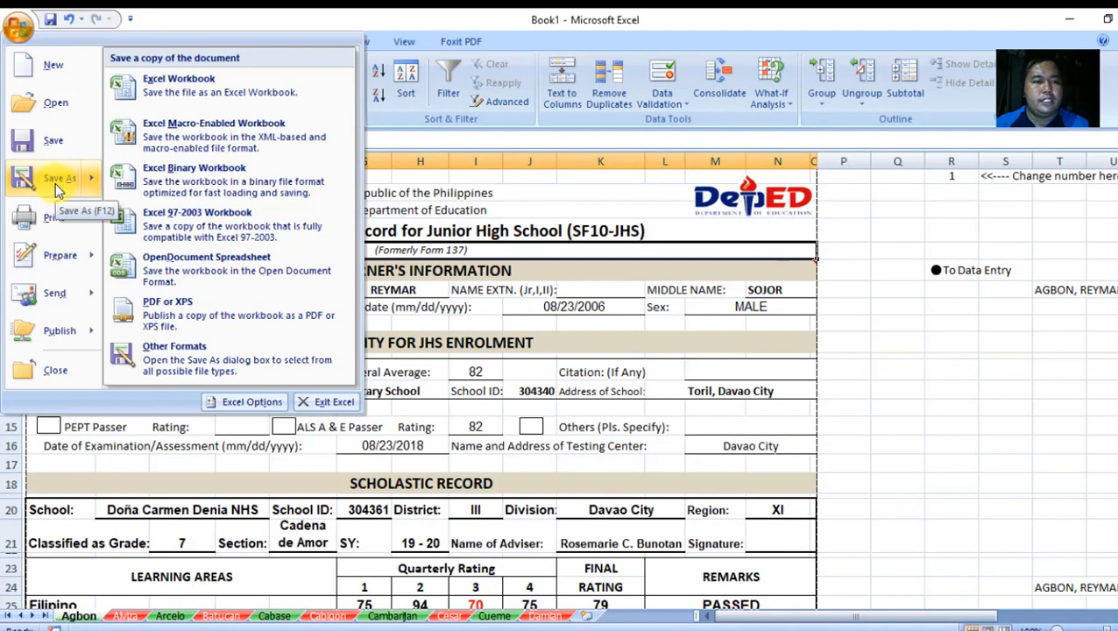
left_click(154, 87)
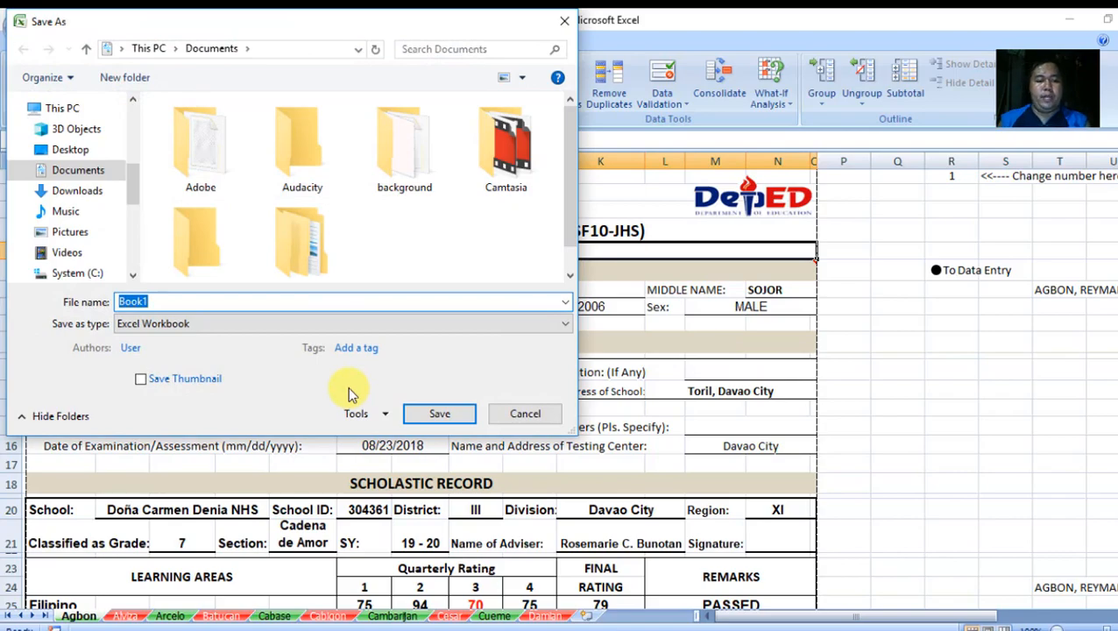
type("SF1")
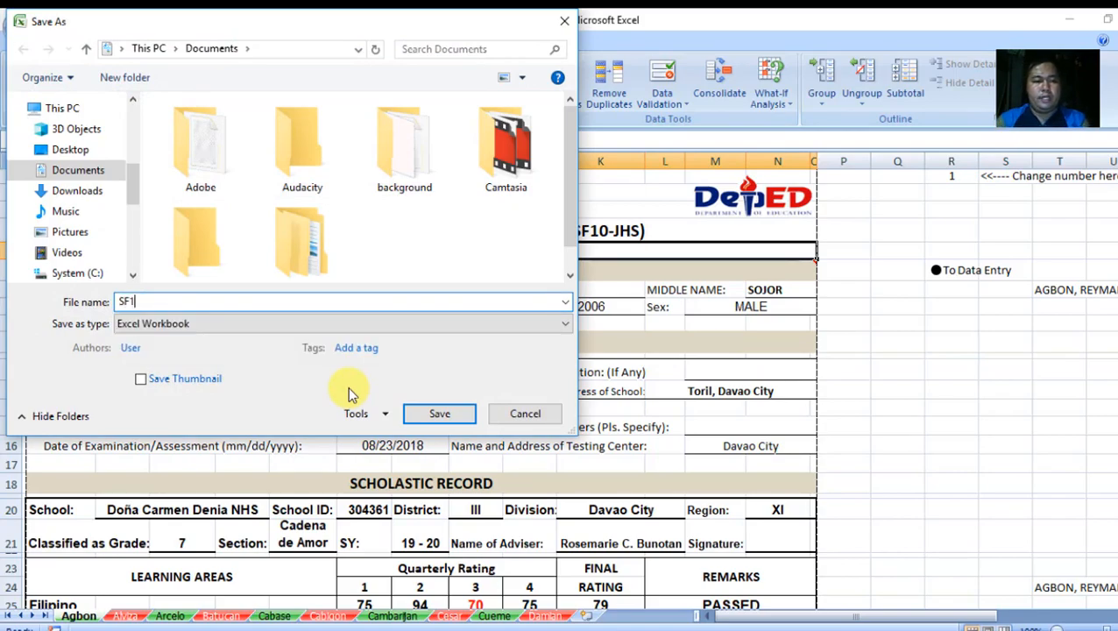
type("0_G7-Cadena de A")
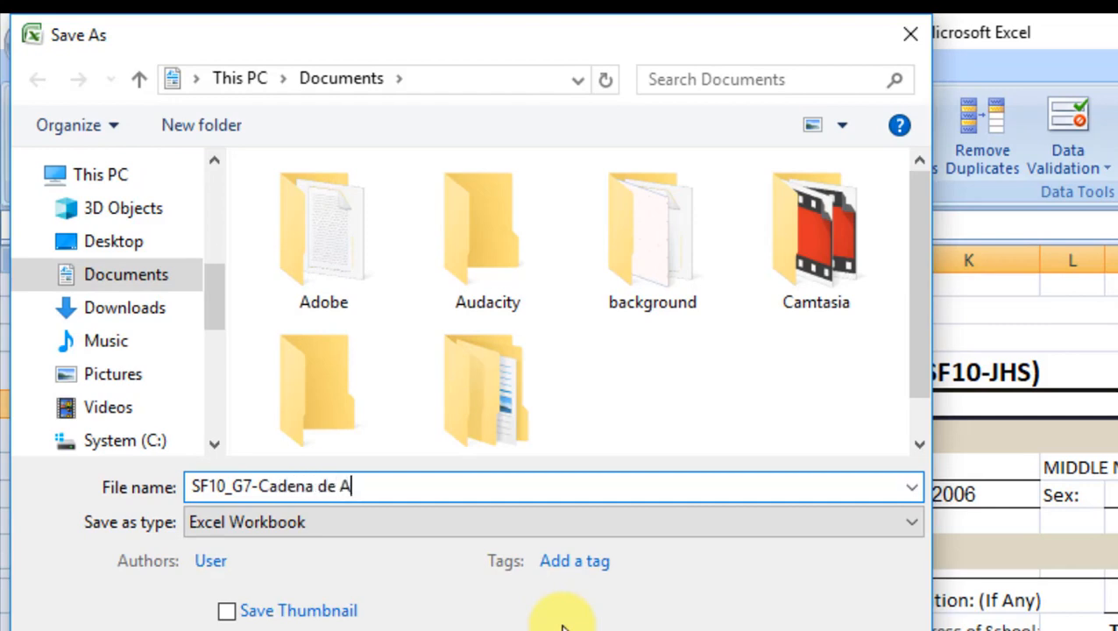
type("r_Boys_SY19-20")
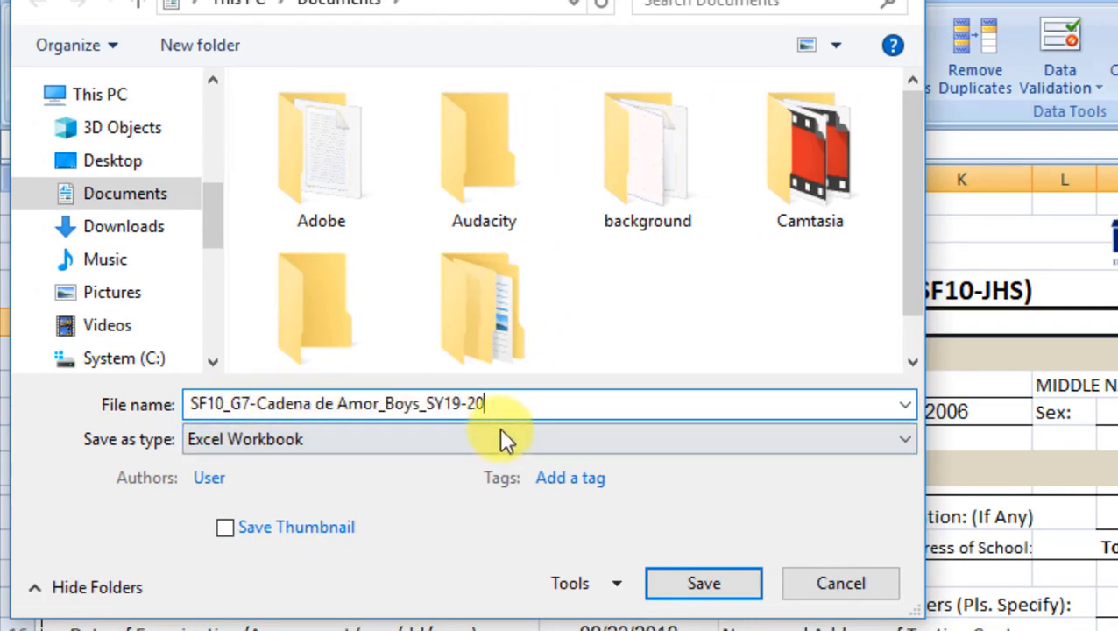
left_click_drag(209, 234, 209, 207)
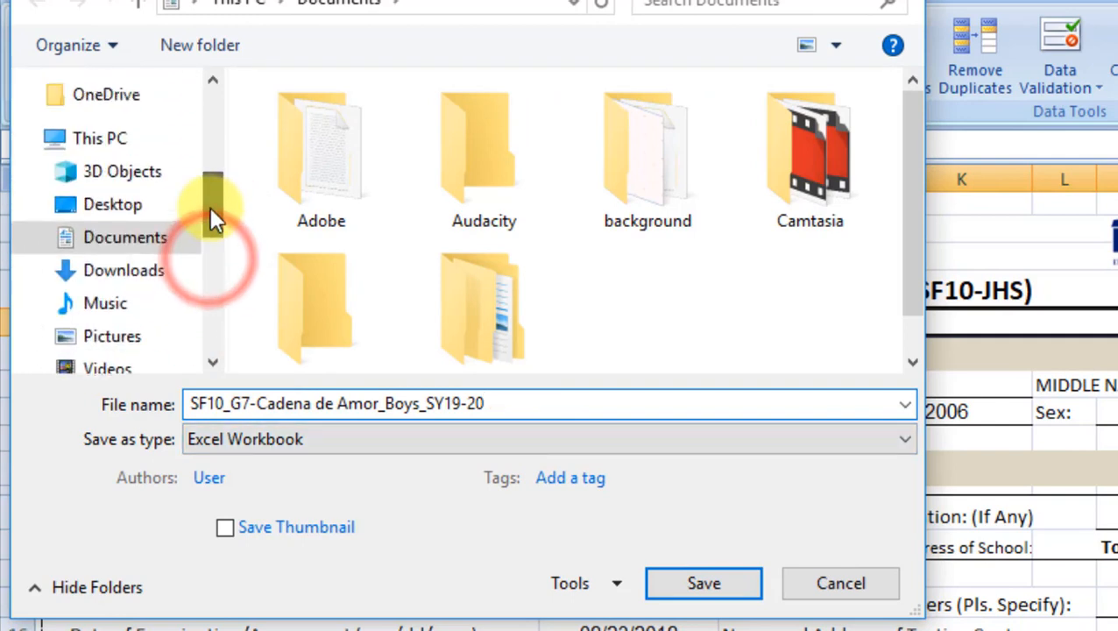
left_click(143, 210)
double_click(313, 181)
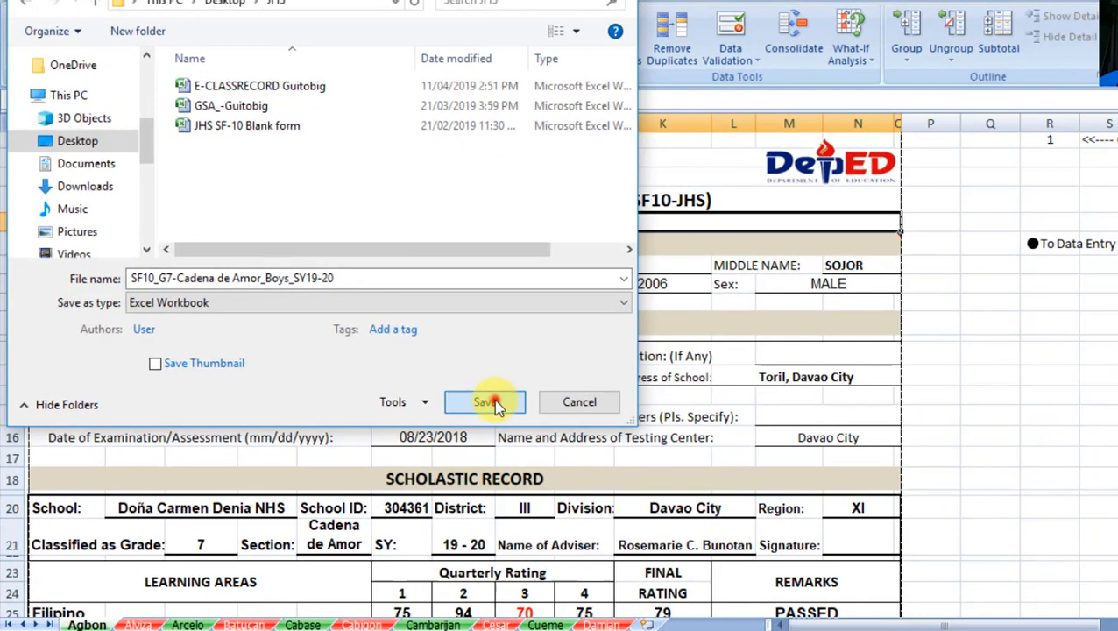
left_click(595, 480)
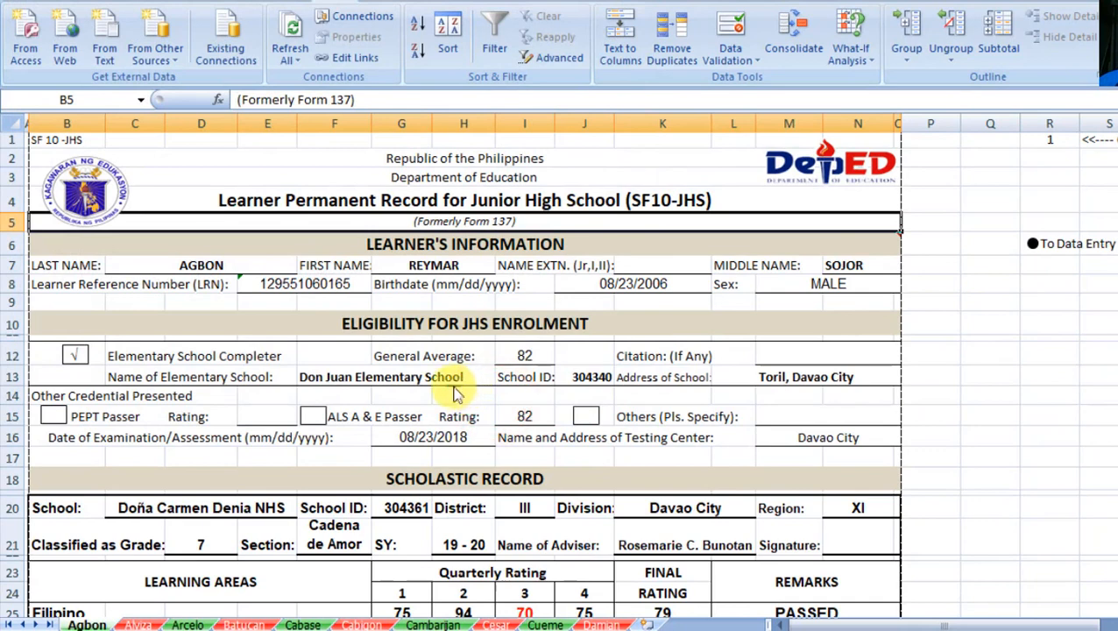
Step: Switch back to the grading system workbook and set cell R1 of the SF10_Front sheet to 11
left_click(155, 332)
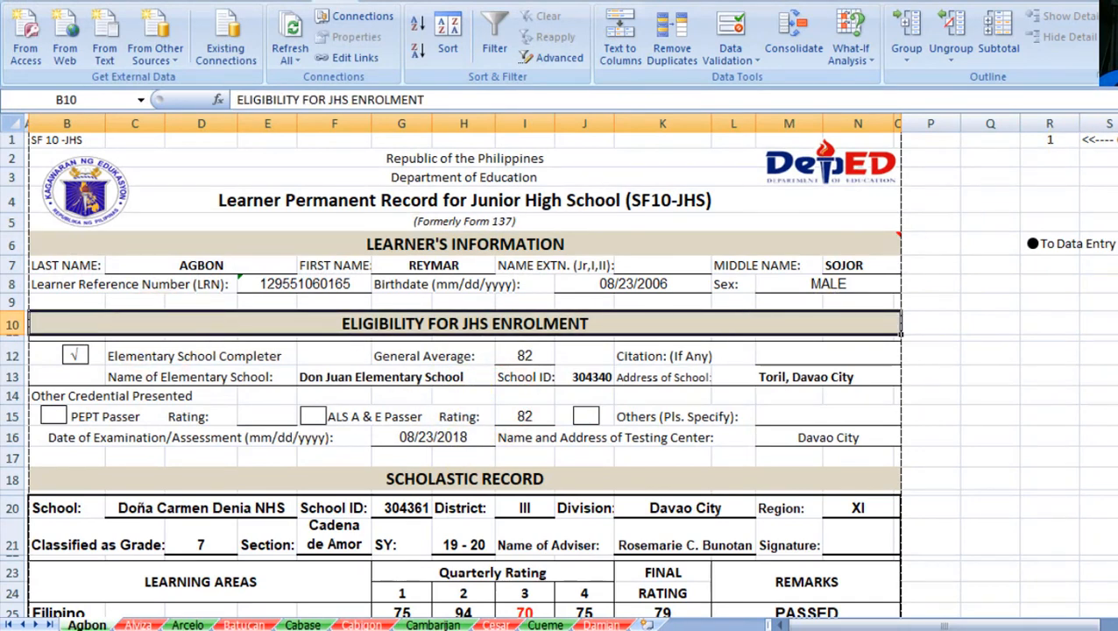
left_click(1086, 2)
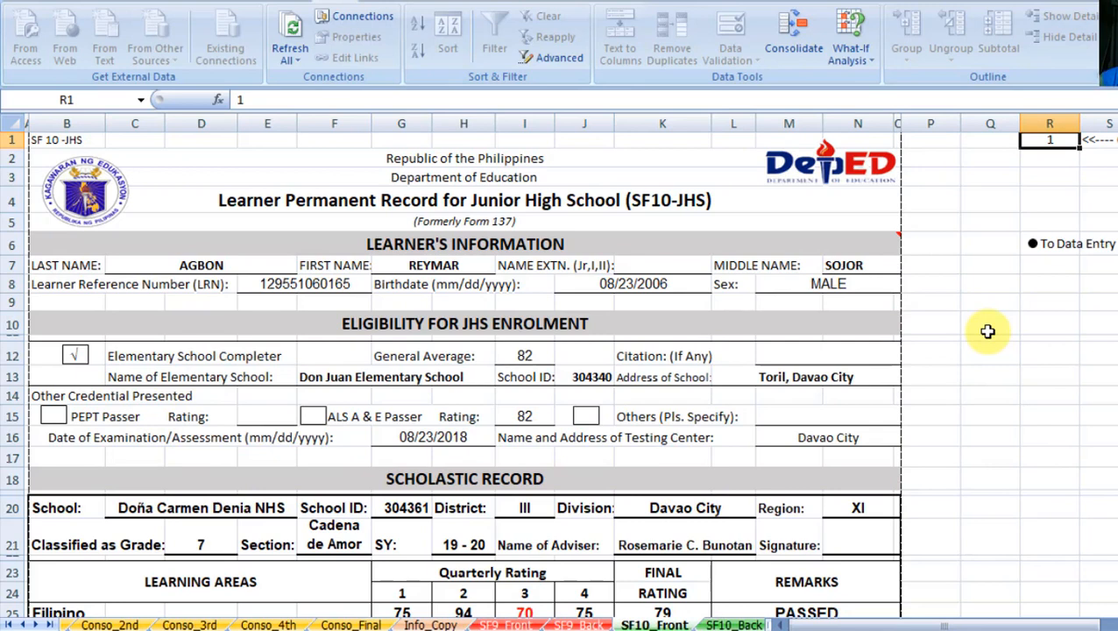
type("11")
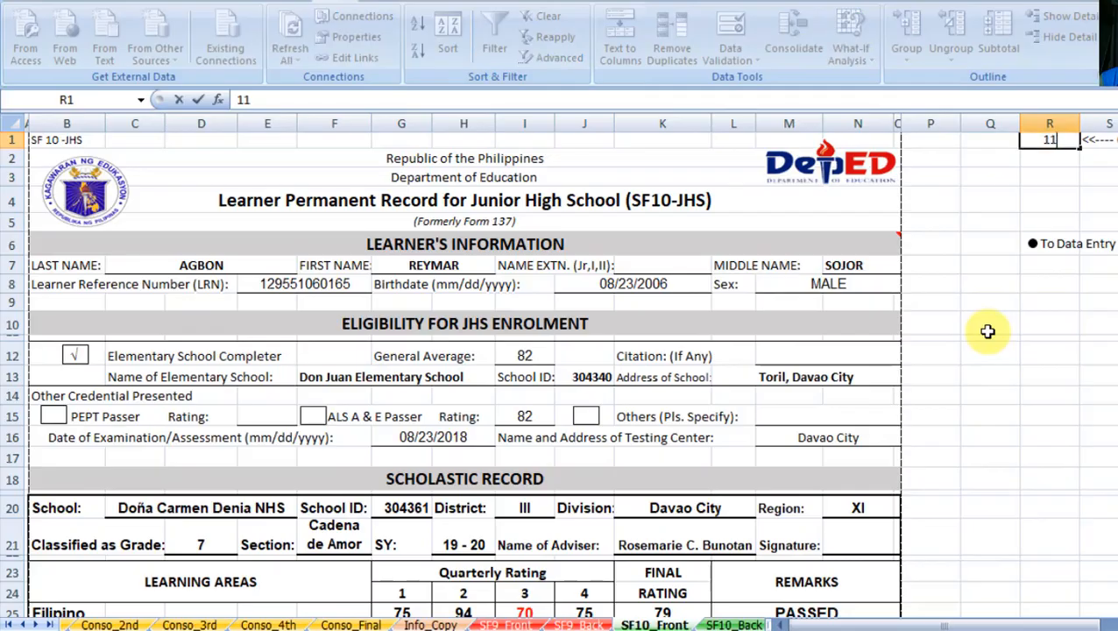
key("Return")
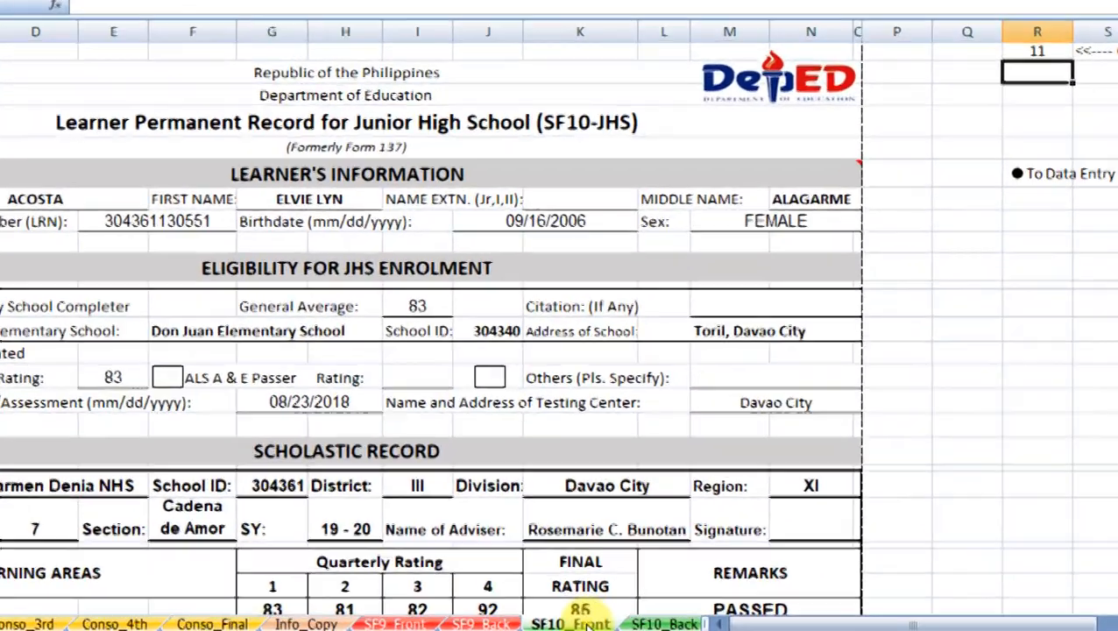
Step: Create a copy of the SF10_Front sheet in a new workbook
right_click(656, 624)
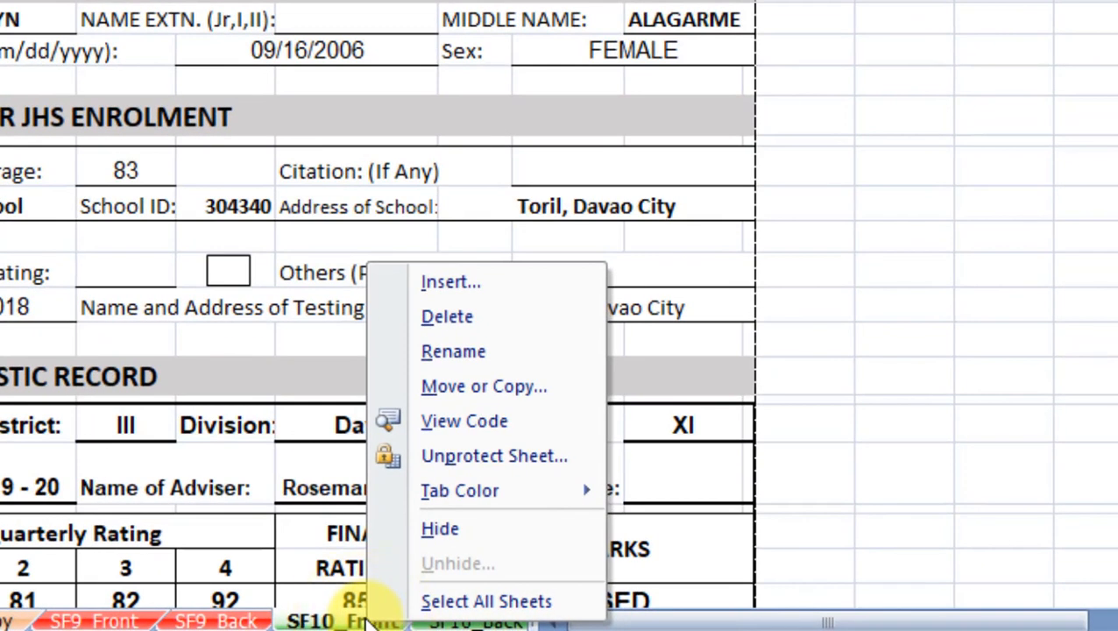
left_click(505, 385)
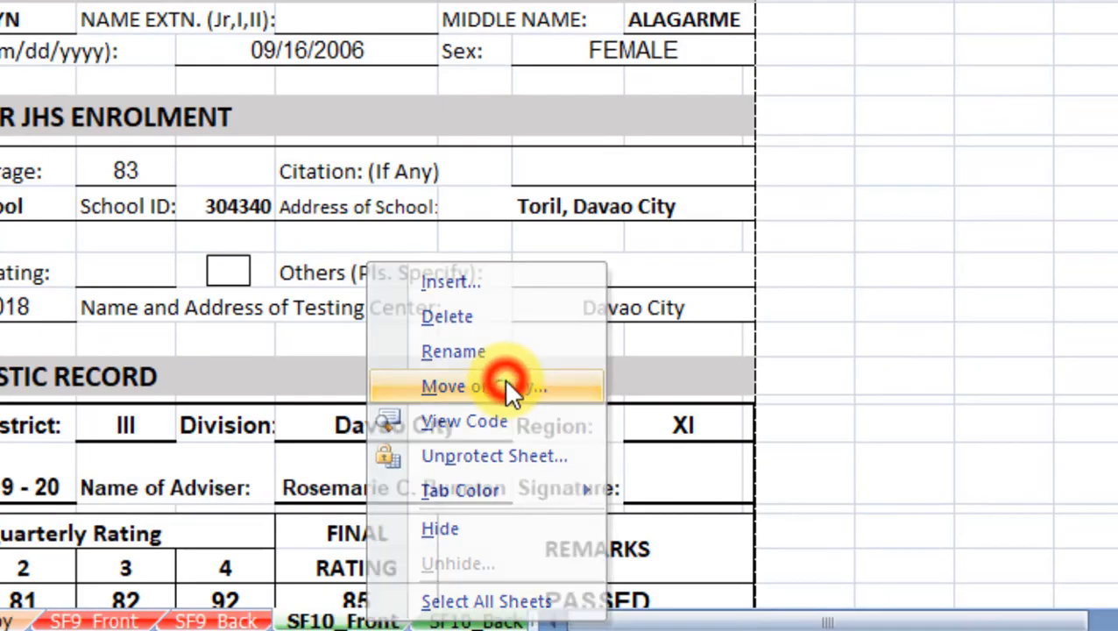
left_click(504, 261)
left_click(480, 291)
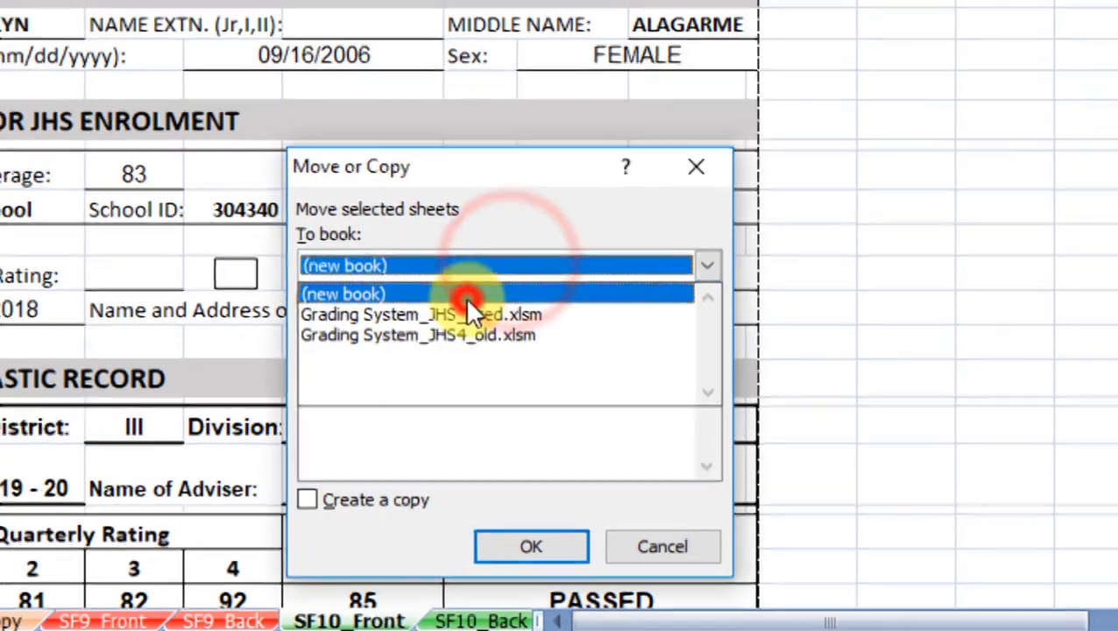
left_click(301, 498)
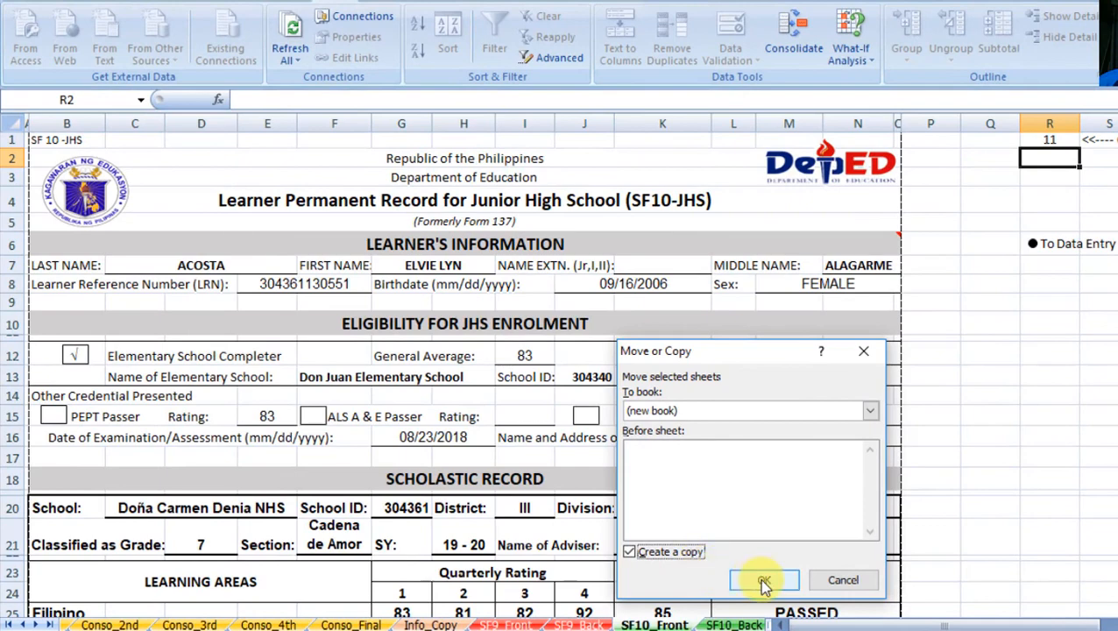
left_click(764, 581)
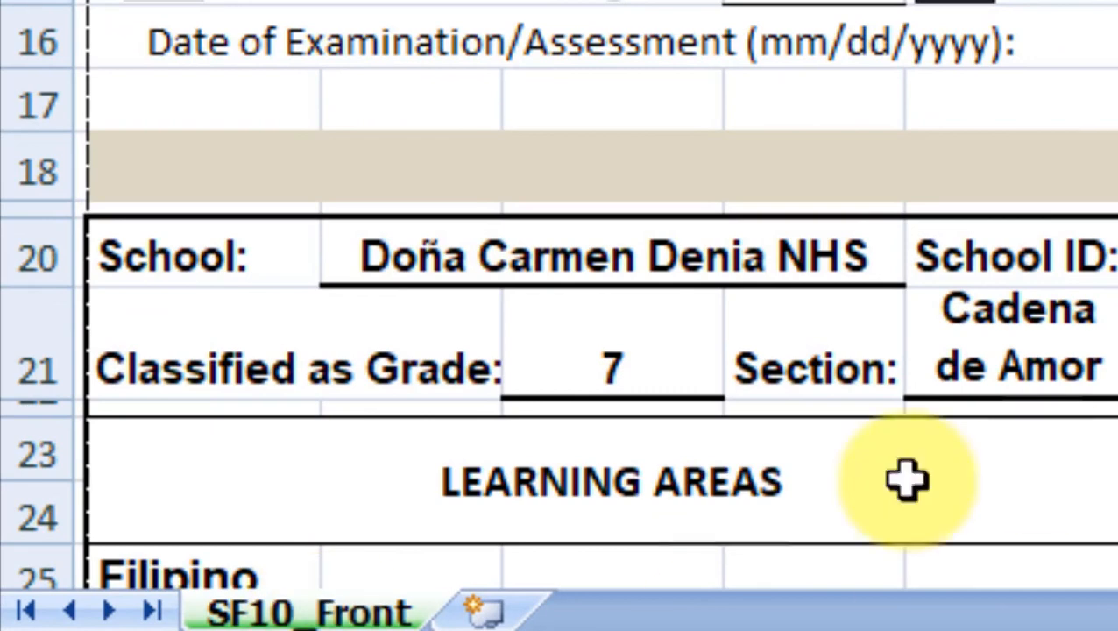
Step: Create a second copy of the SF10_Front sheet at the end of the new workbook
right_click(392, 610)
left_click(674, 198)
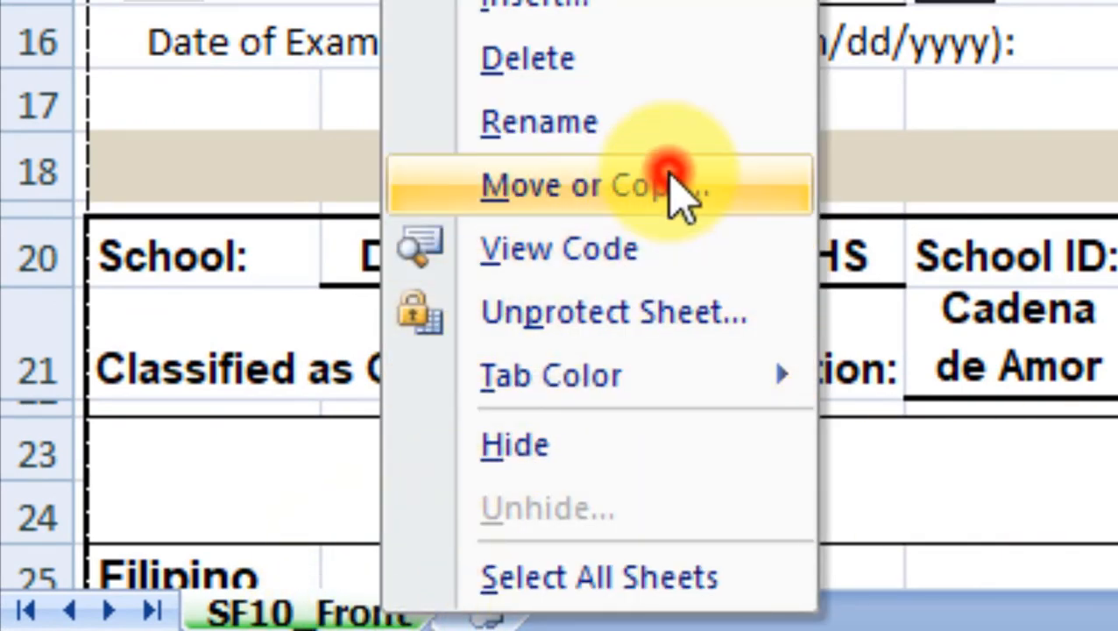
left_click(474, 122)
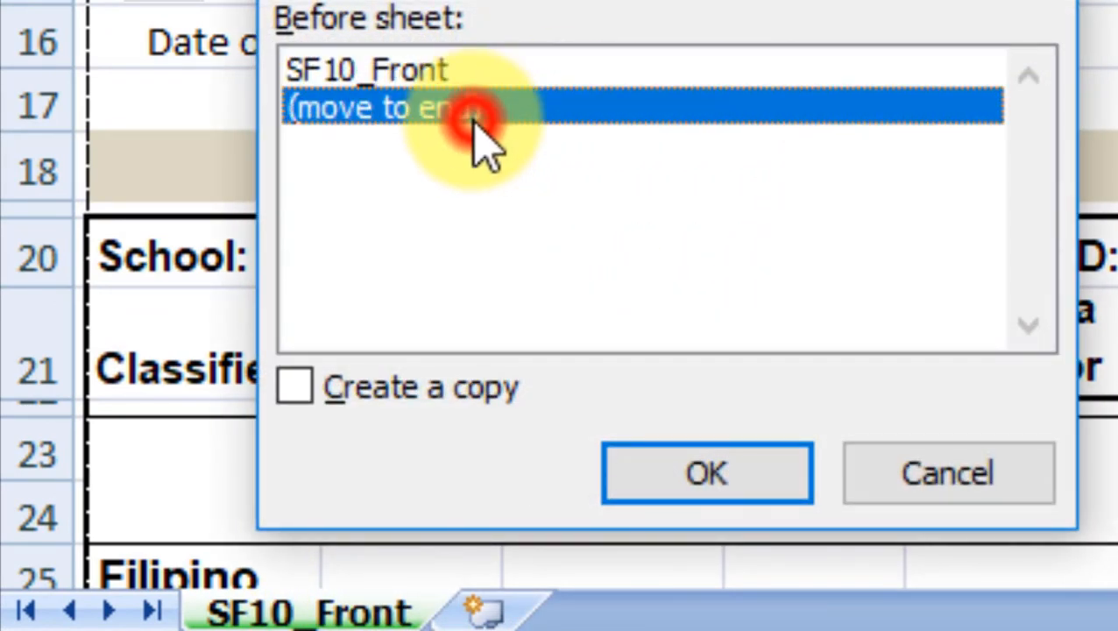
left_click(381, 386)
left_click(655, 487)
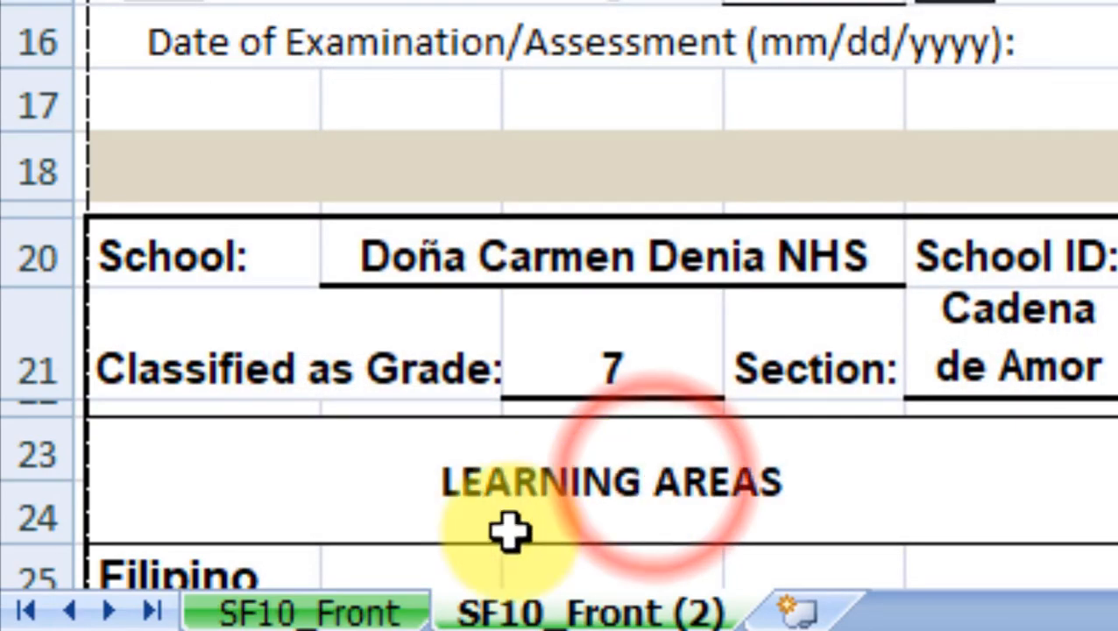
Step: Unprotect both the SF10_Front and SF10_Front (2) sheets of the new workbook
left_click(390, 609)
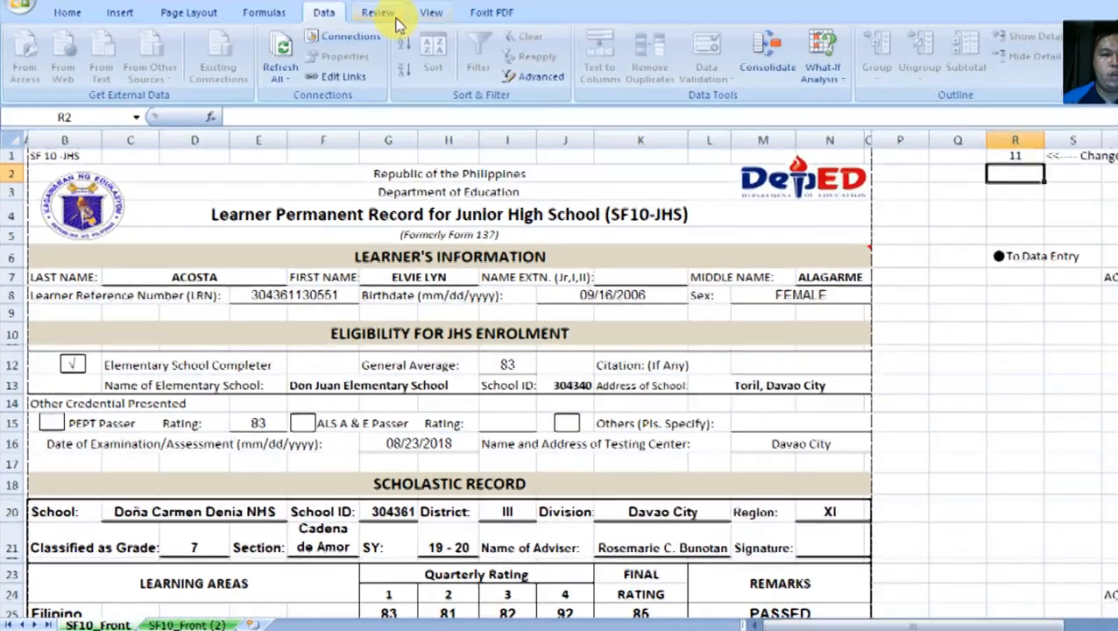
left_click(370, 24)
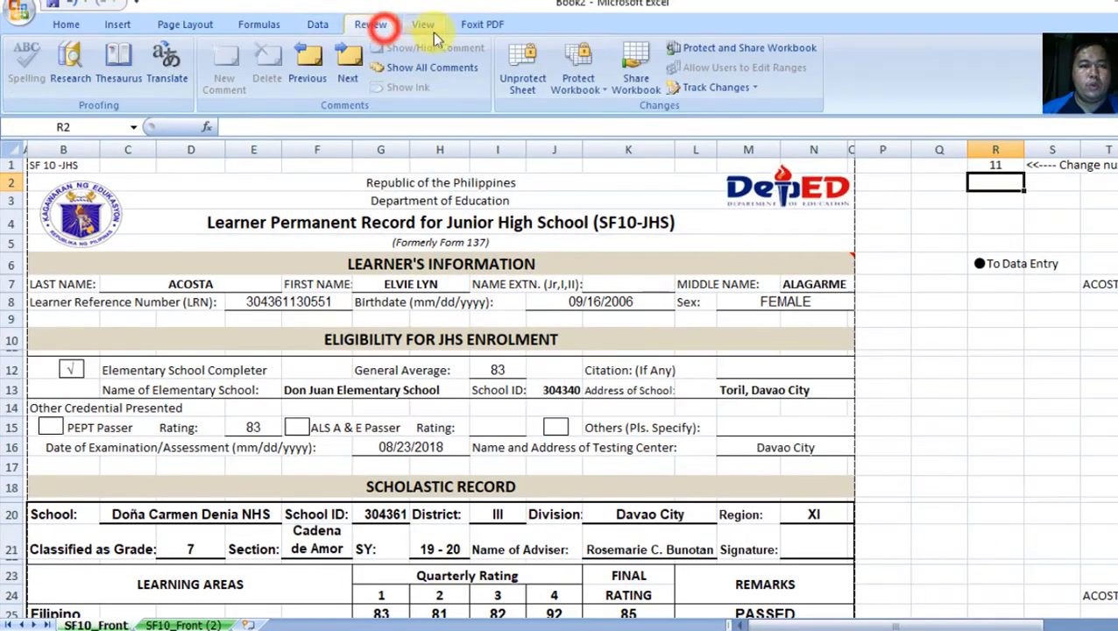
left_click(175, 622)
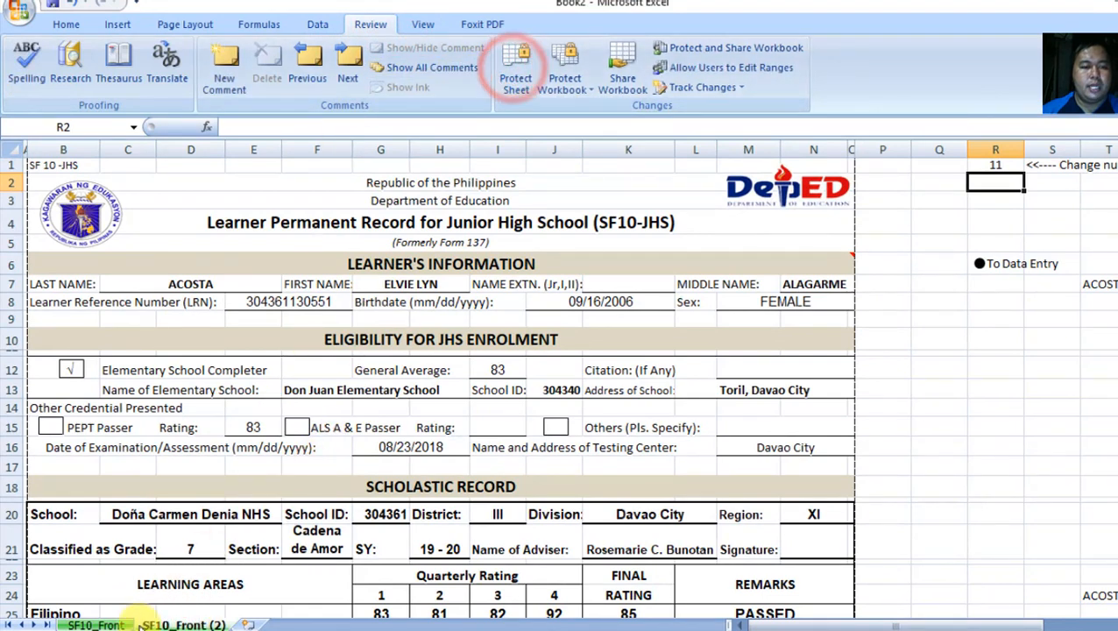
left_click(122, 625)
left_click(161, 624)
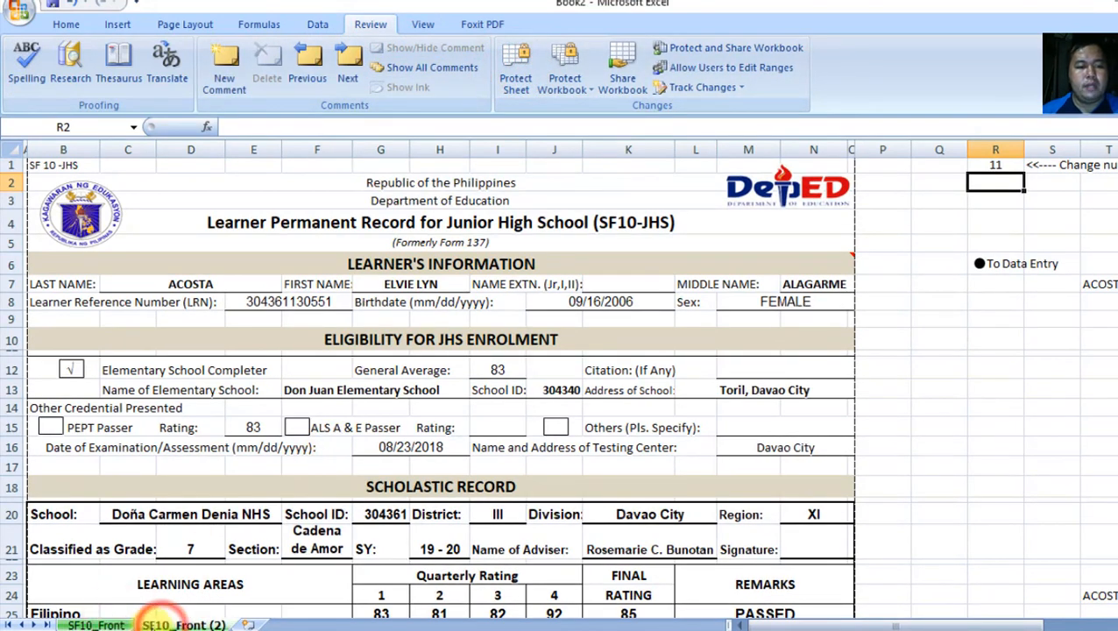
left_click(112, 624)
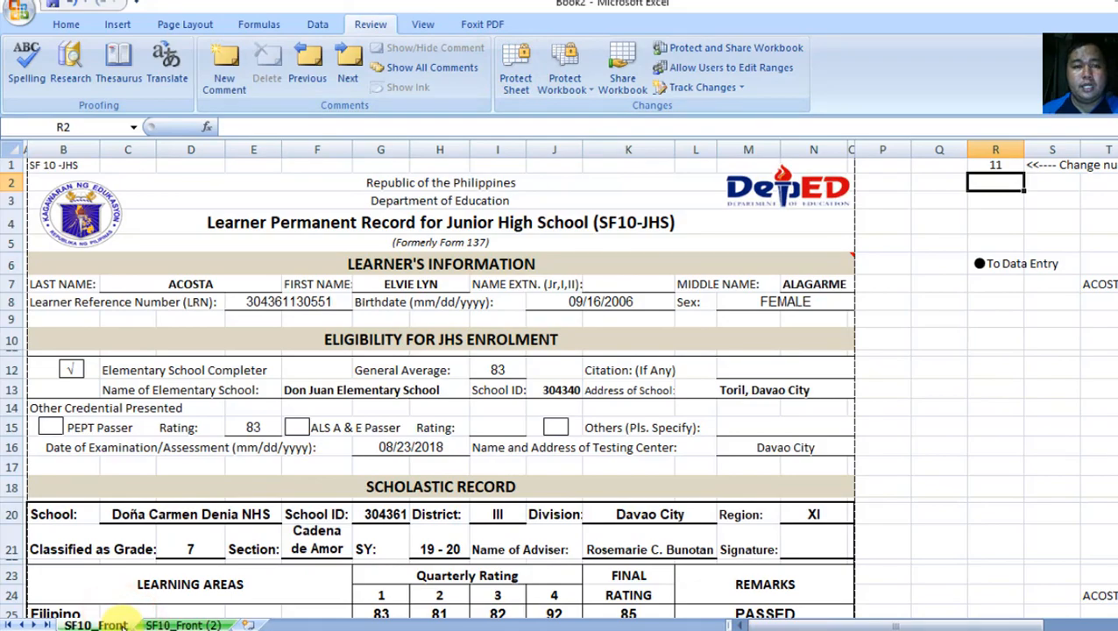
Step: Rename the SF10_Front sheet with the last name of the learner shown on its form
right_click(123, 623)
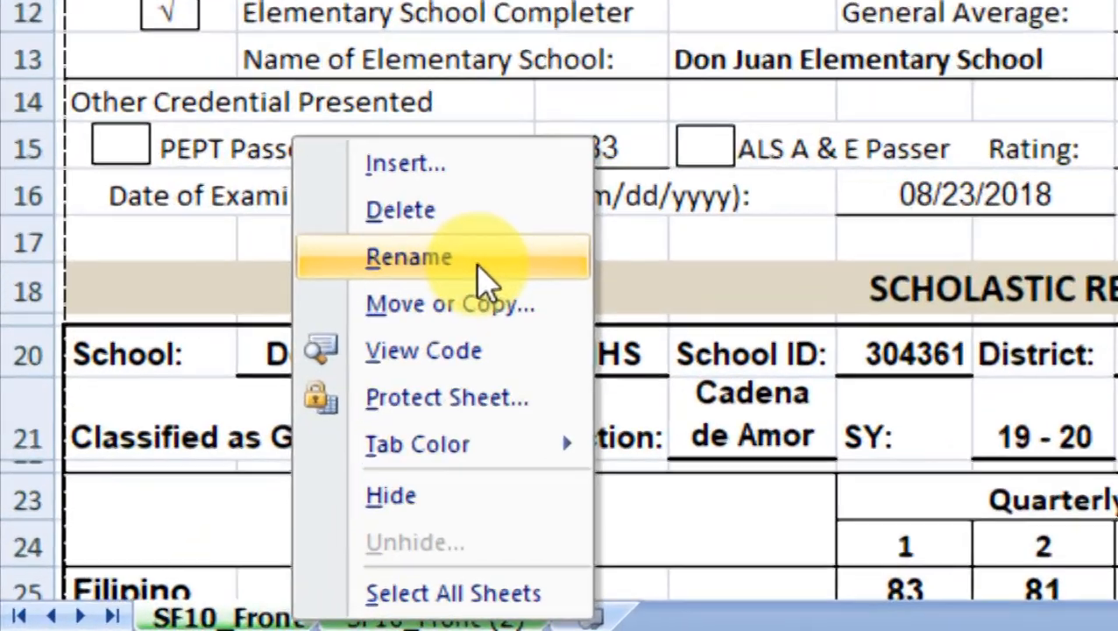
left_click(170, 469)
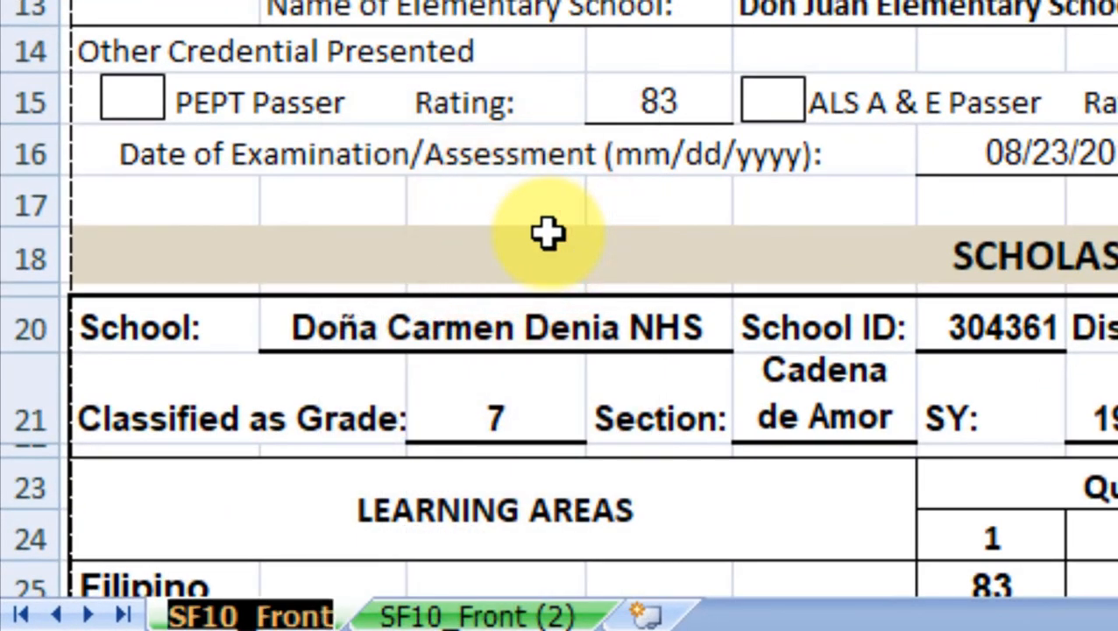
type("Acosta")
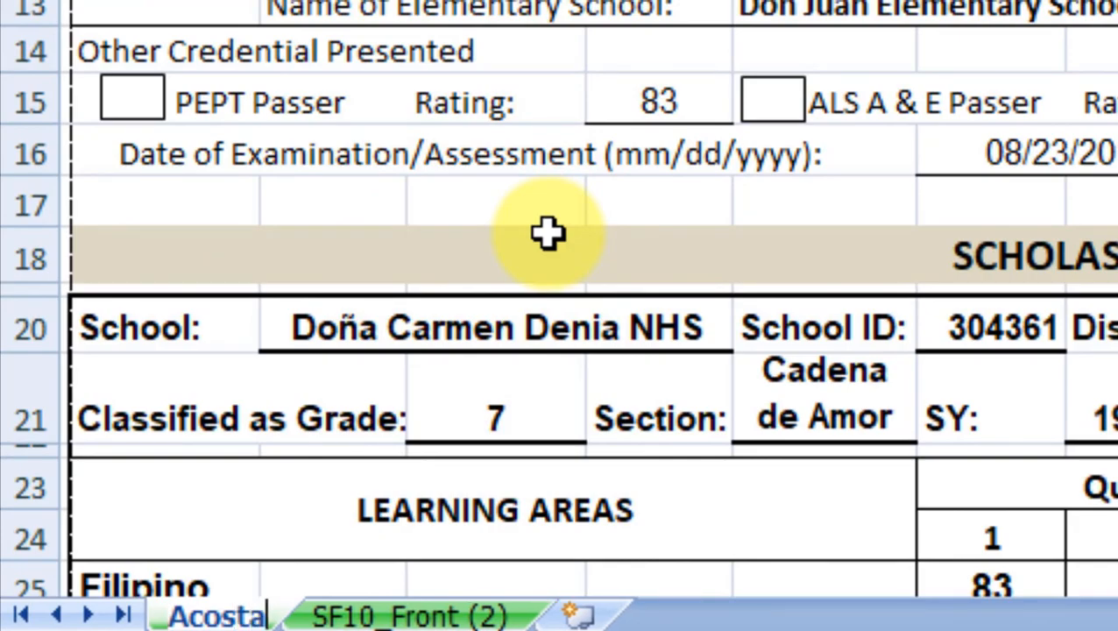
key("Return")
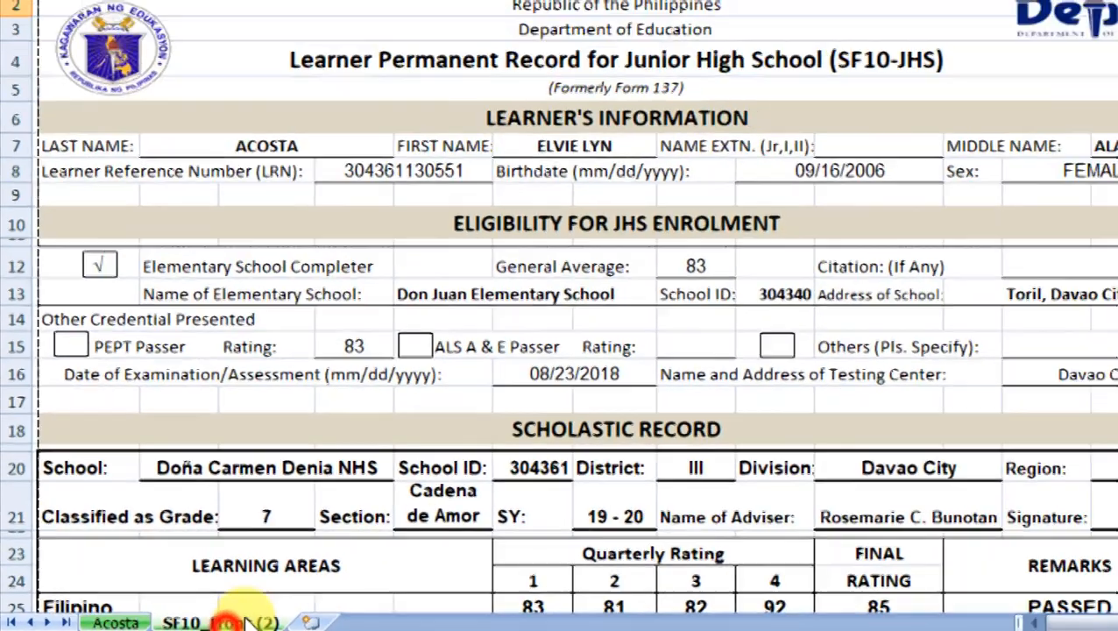
Step: Set cell R1 of the SF10_Front (2) sheet to 12 and rename that sheet with its learner's last name
type("12")
key("Return")
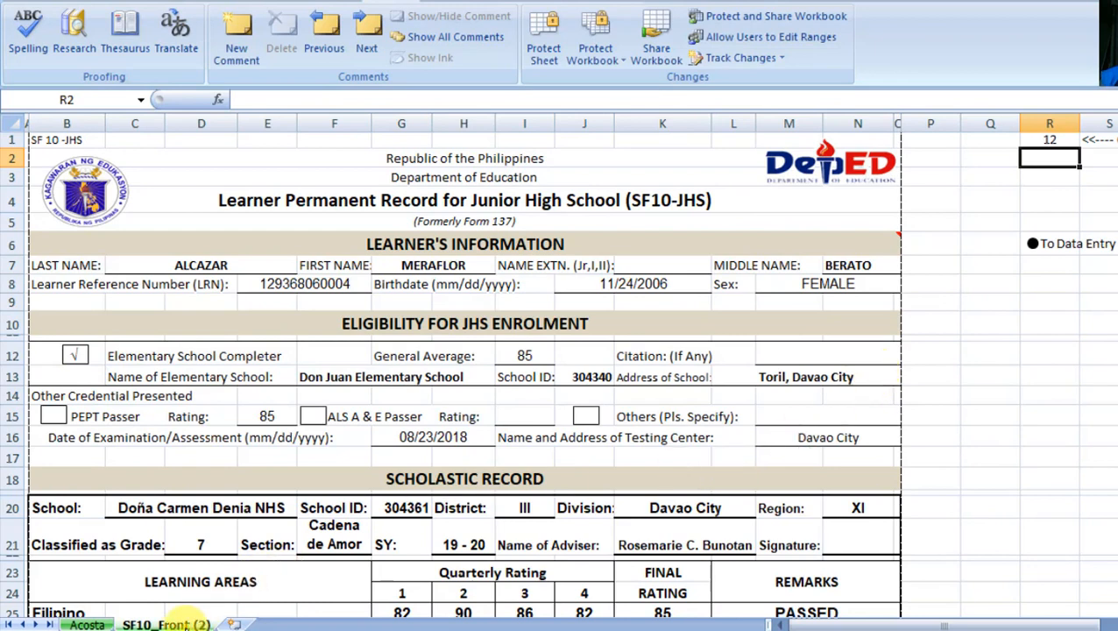
right_click(179, 624)
left_click(261, 464)
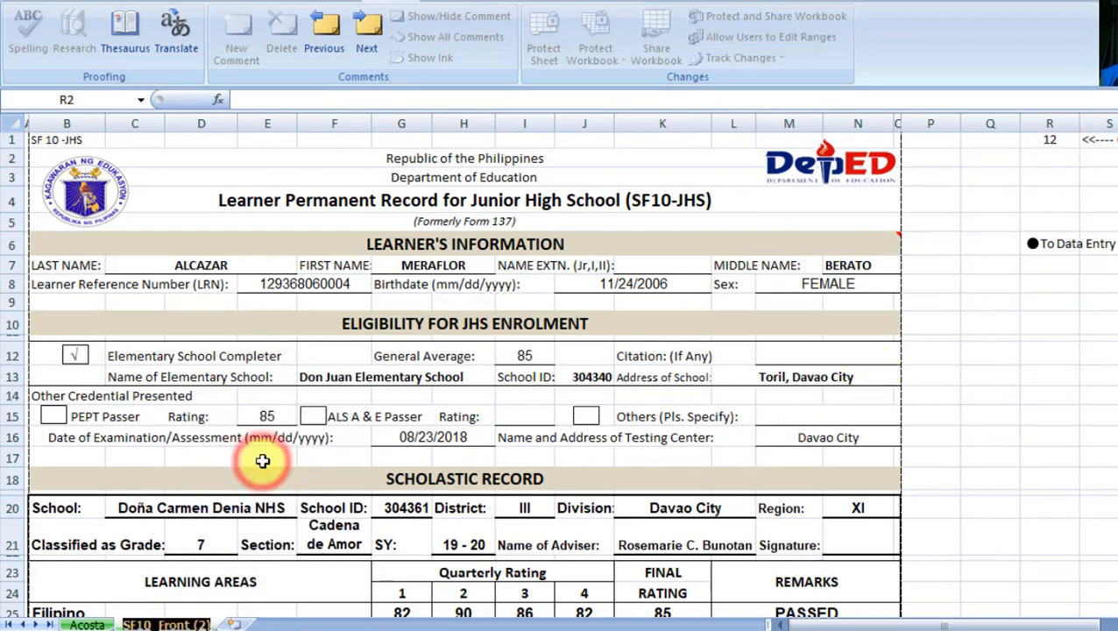
type("Alcazar")
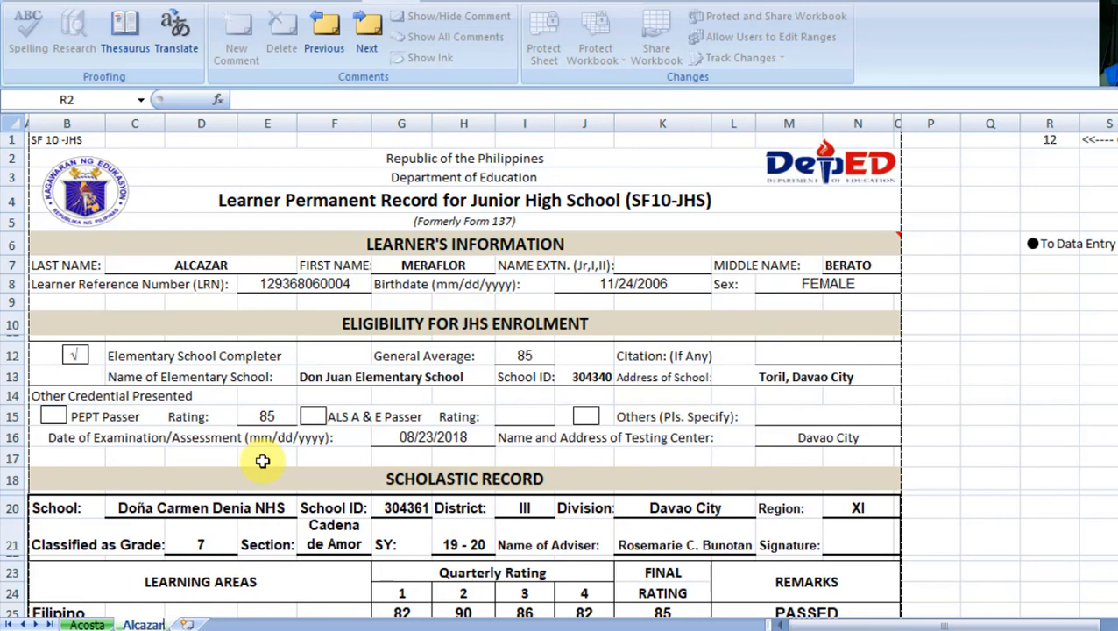
key("Return")
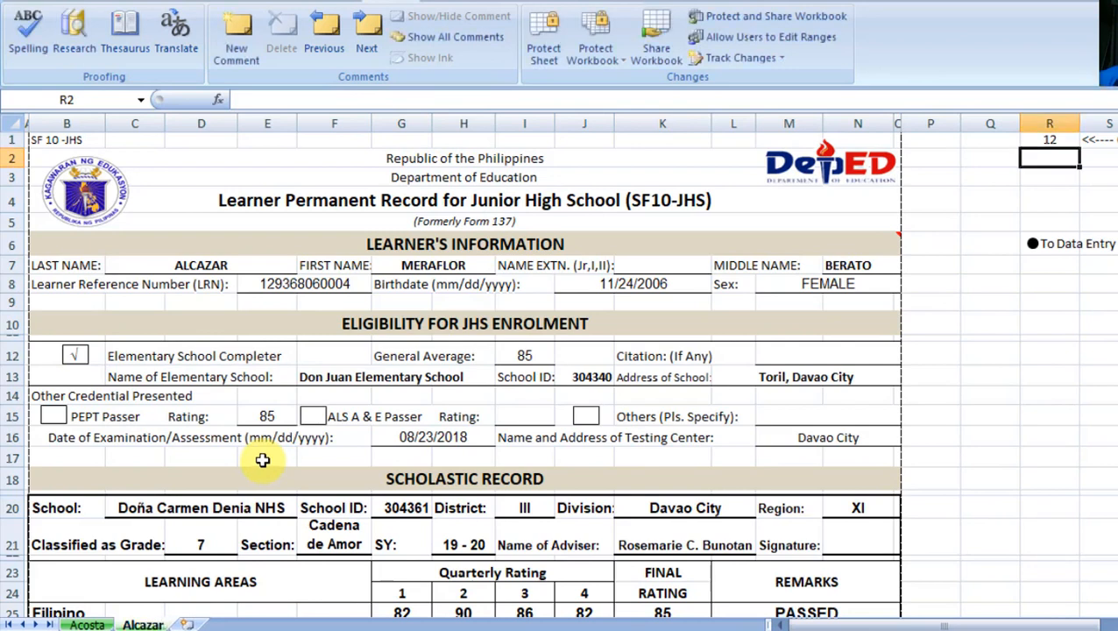
Step: Color the second learner's sheet tab red to set it apart from the first learner's green tab
left_click(91, 625)
left_click(139, 625)
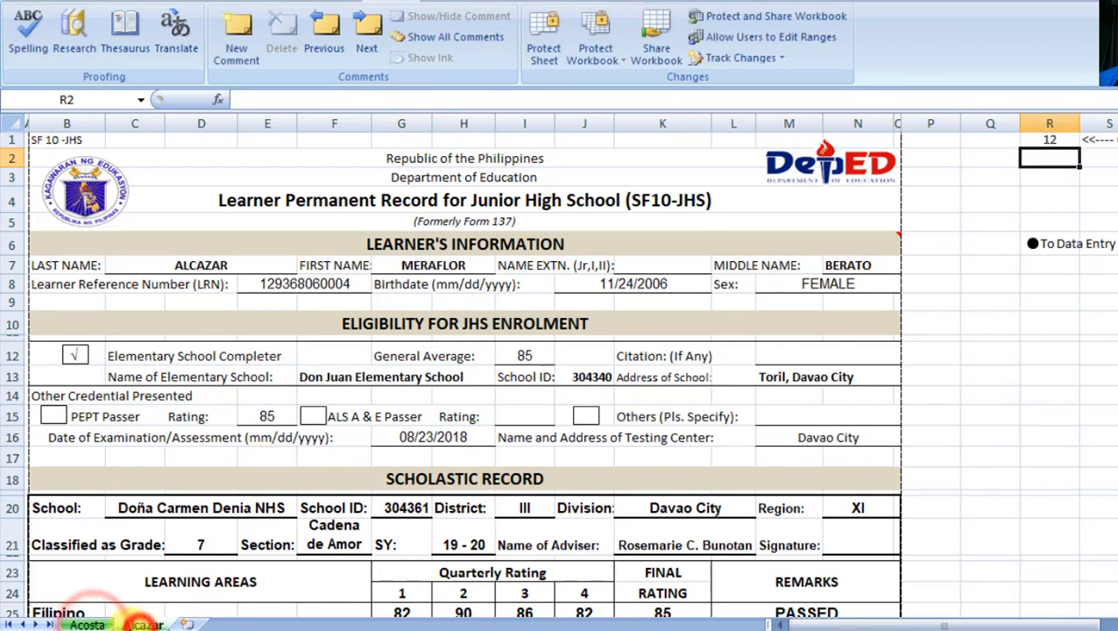
left_click(99, 624)
left_click(138, 624)
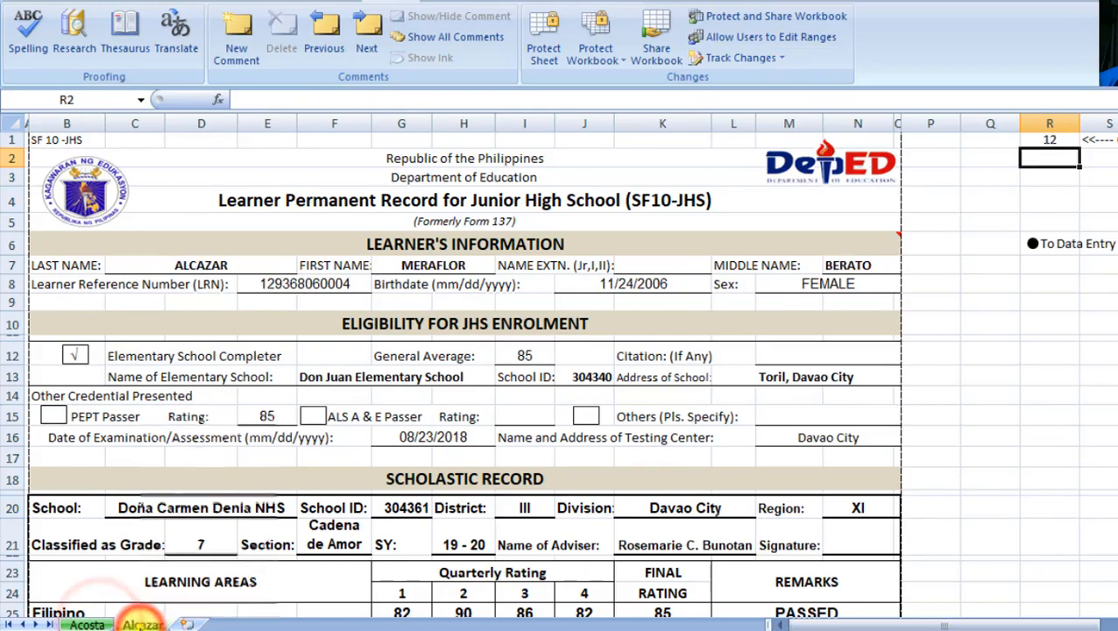
right_click(142, 624)
mouse_move(229, 550)
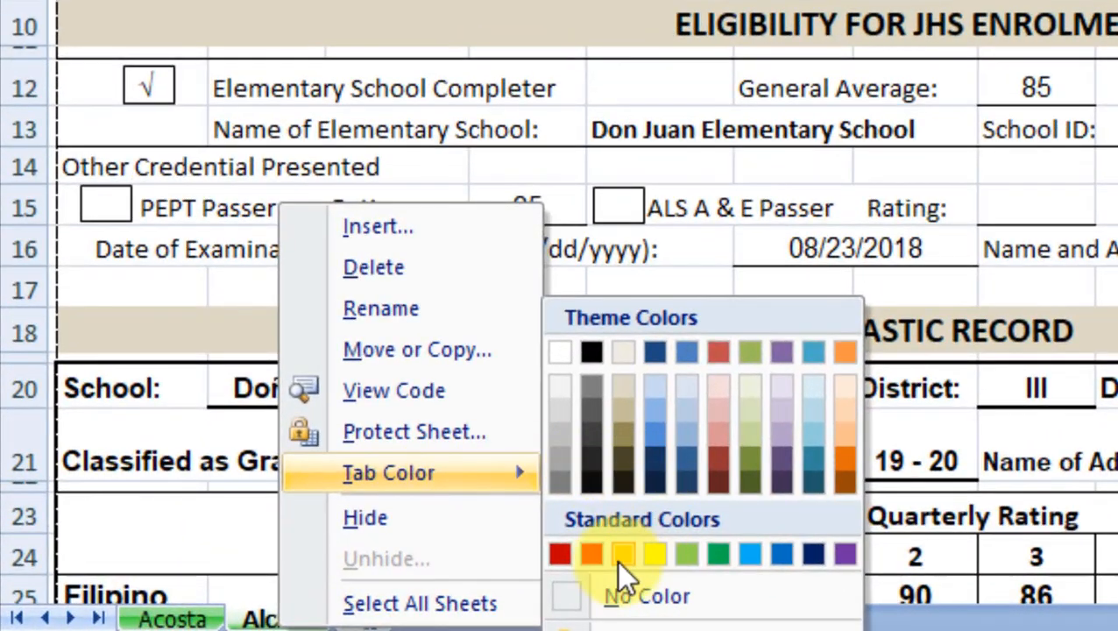
left_click(592, 557)
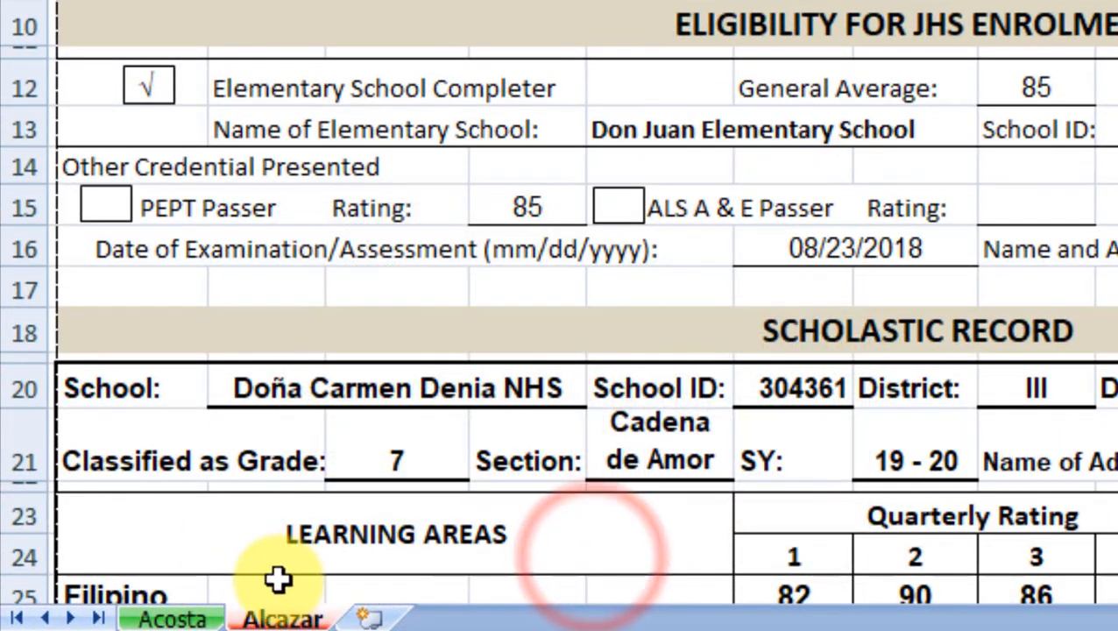
left_click(202, 618)
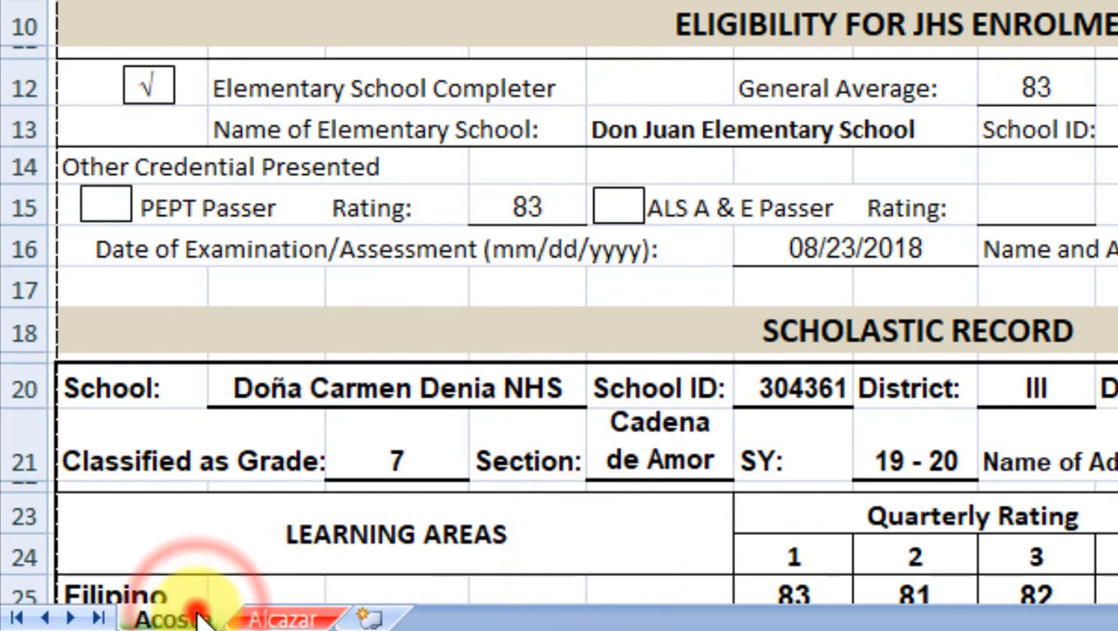
left_click(284, 619)
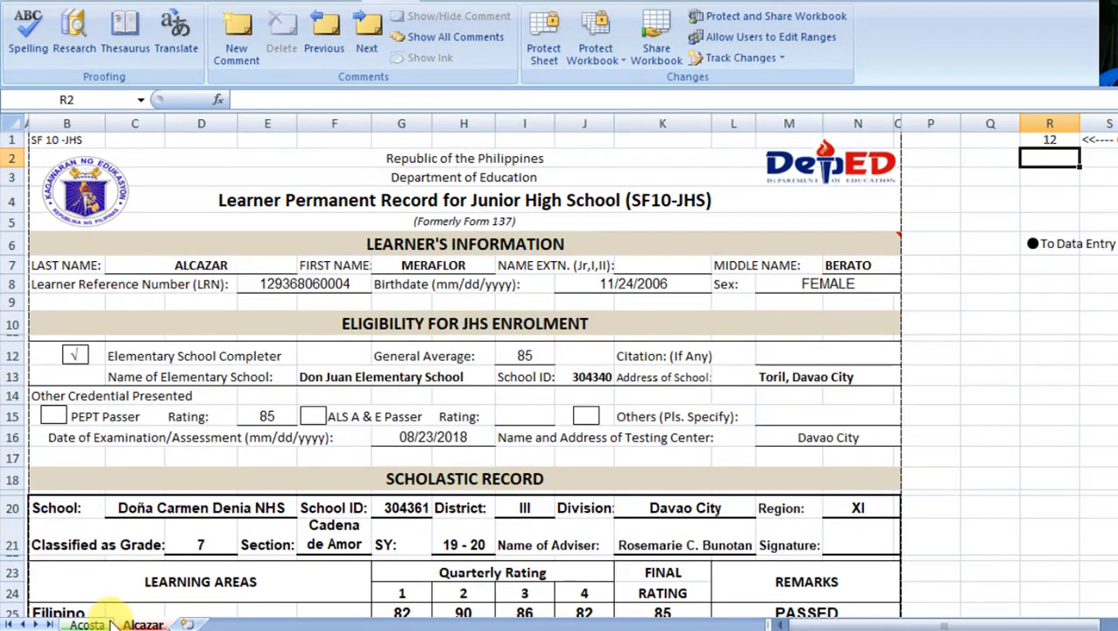
left_click(88, 623)
left_click(647, 623)
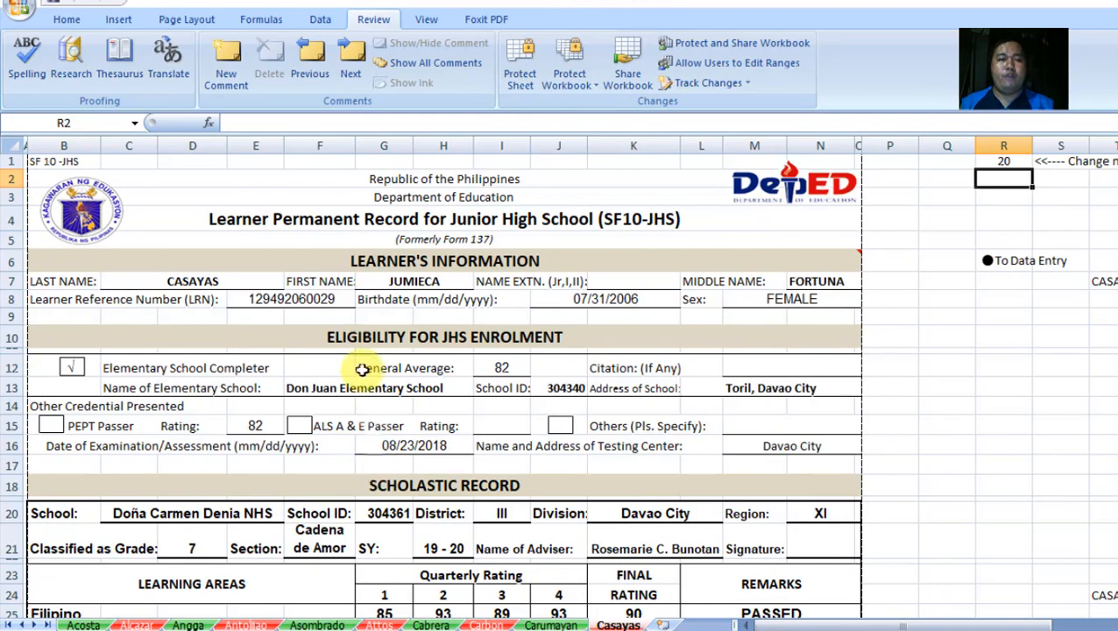
Step: Break the workbook's links to Grading System_JHS_Used.xlsm and close the link settings
left_click(323, 20)
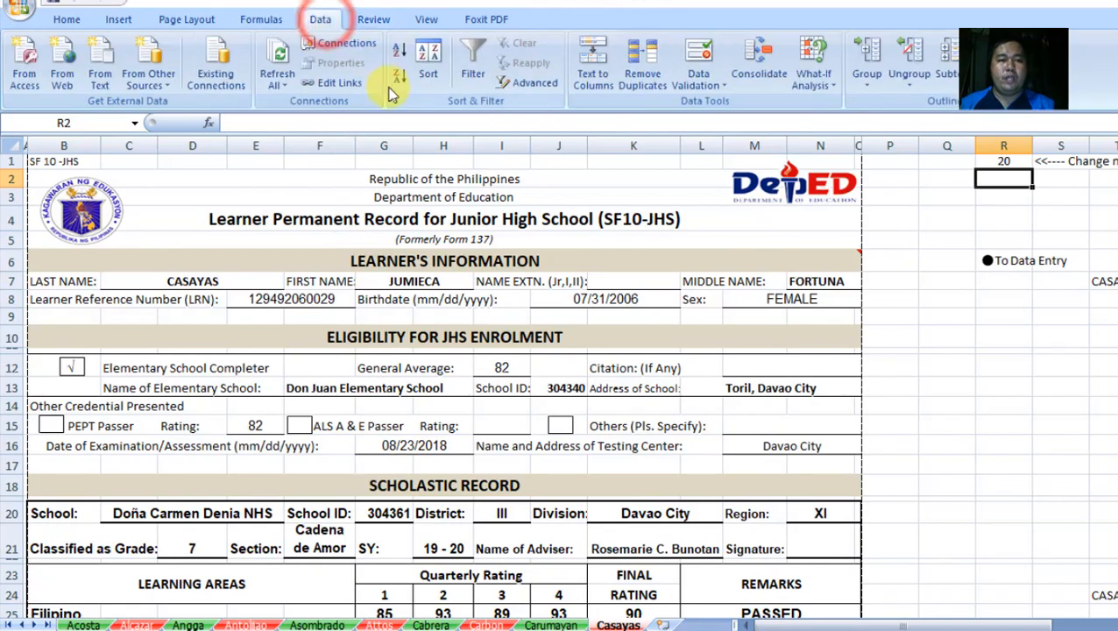
left_click(347, 84)
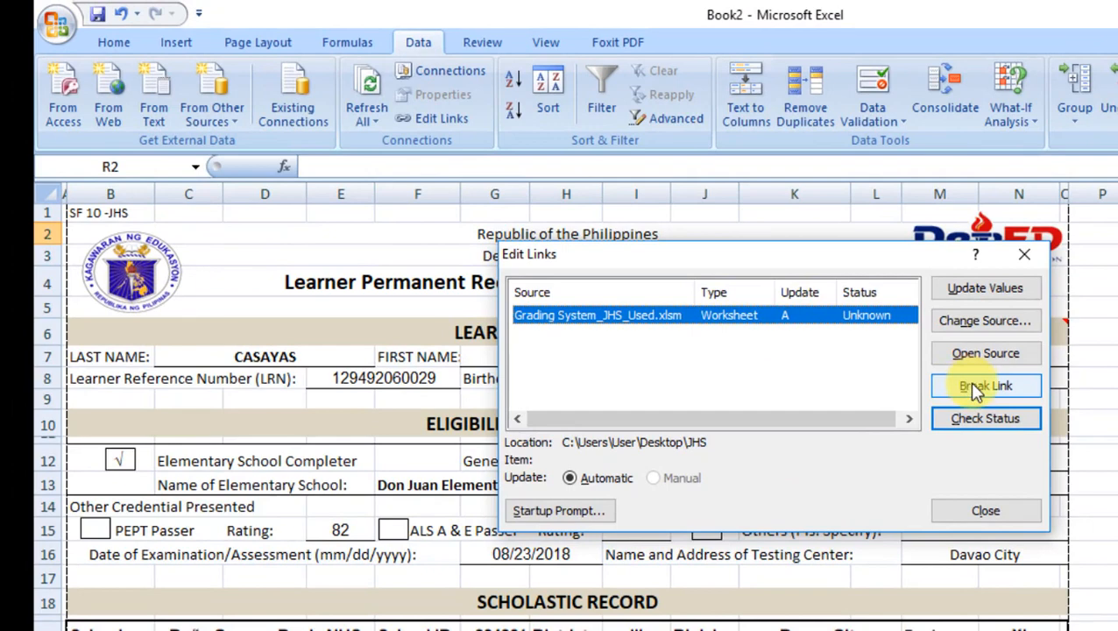
left_click(977, 387)
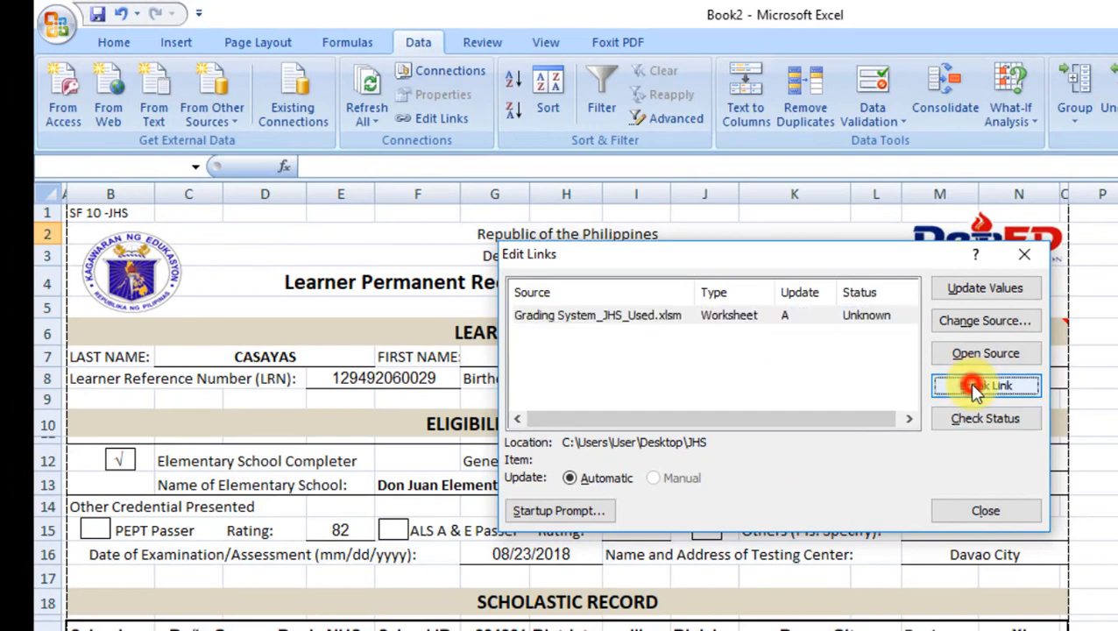
left_click(729, 467)
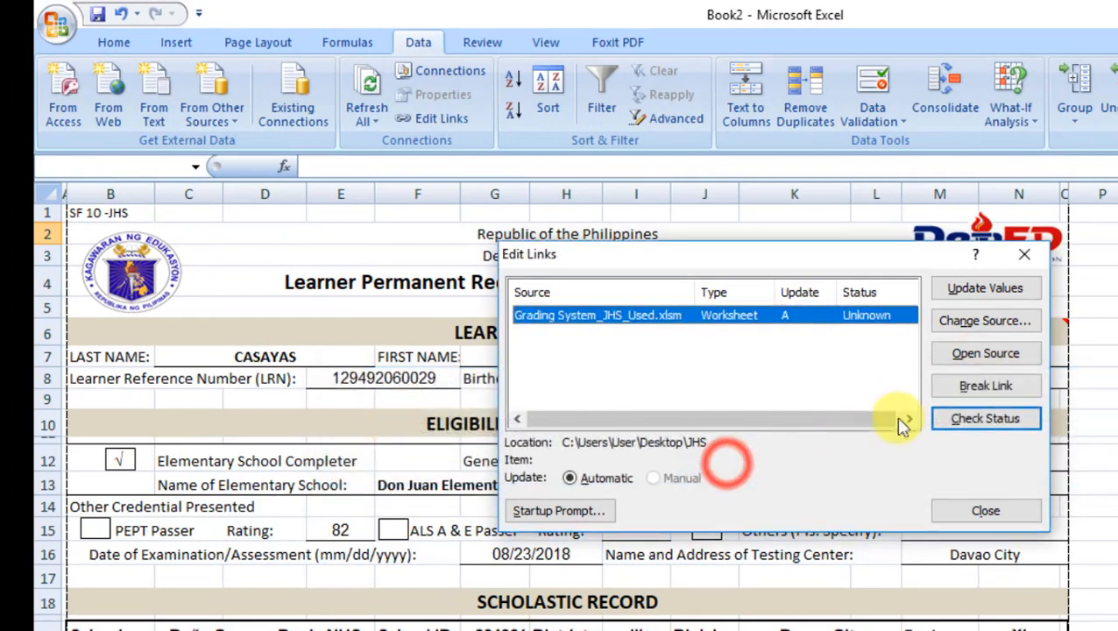
left_click(952, 387)
left_click(655, 329)
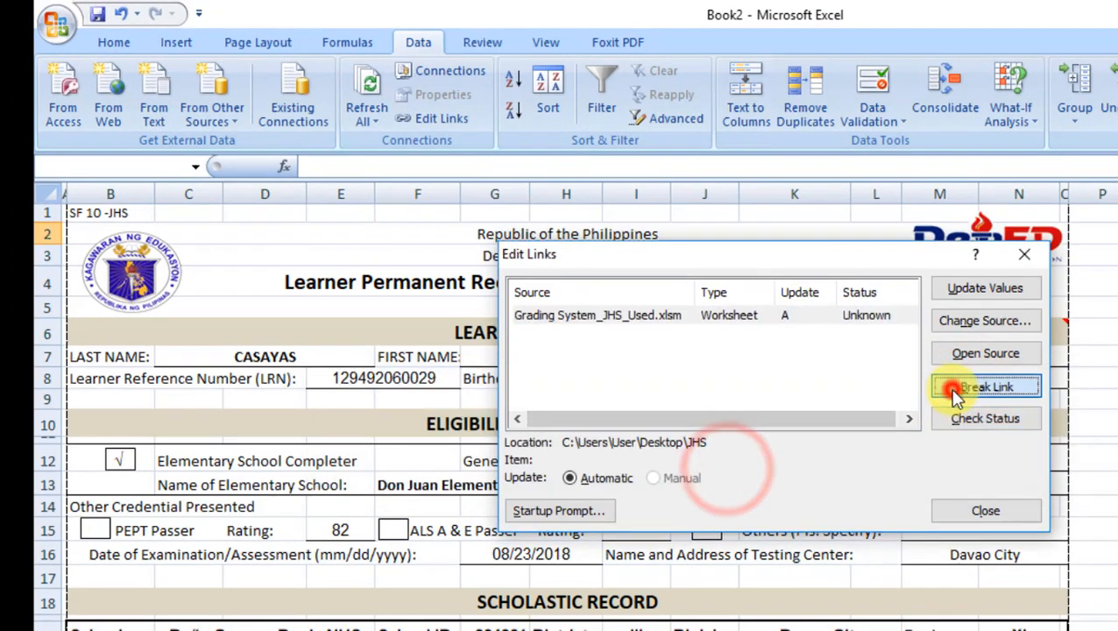
left_click(946, 386)
left_click(654, 400)
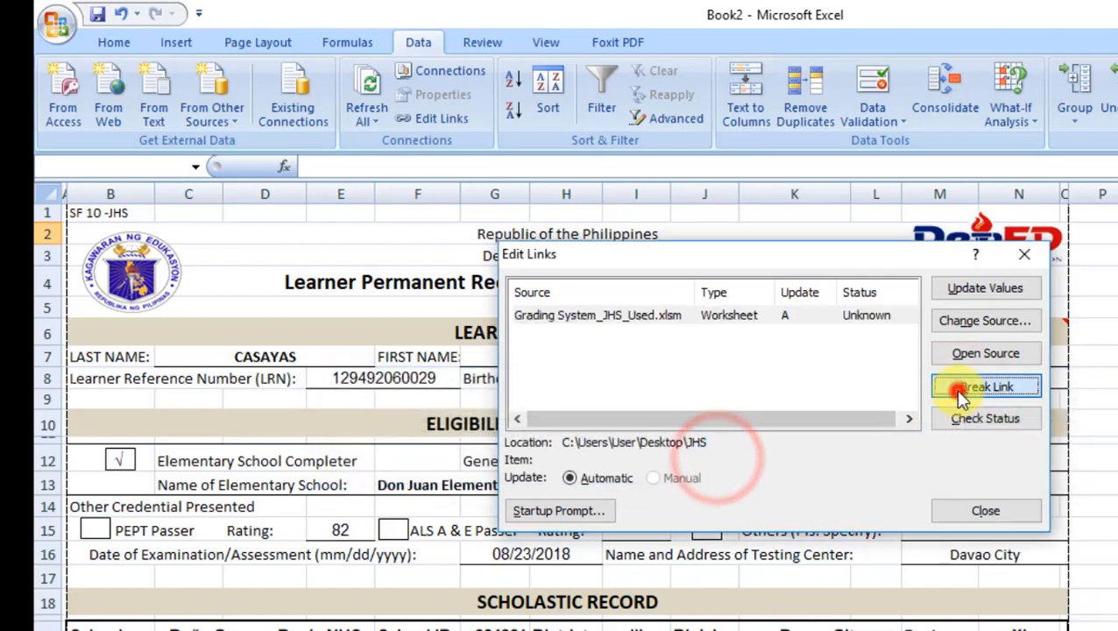
left_click(983, 387)
left_click(793, 467)
left_click(975, 512)
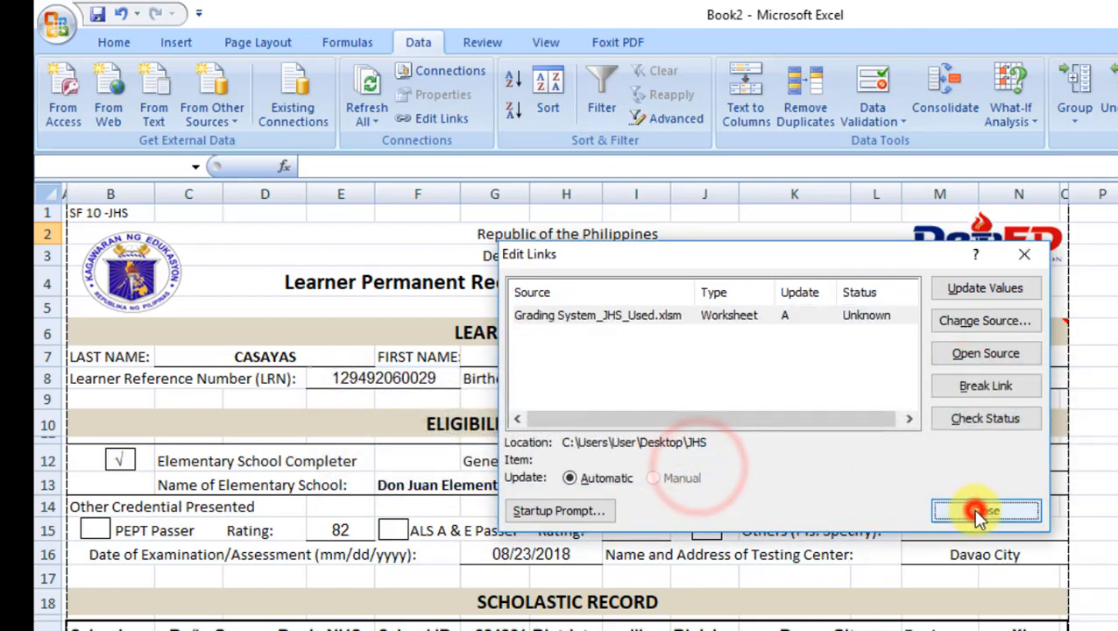
left_click(1105, 505)
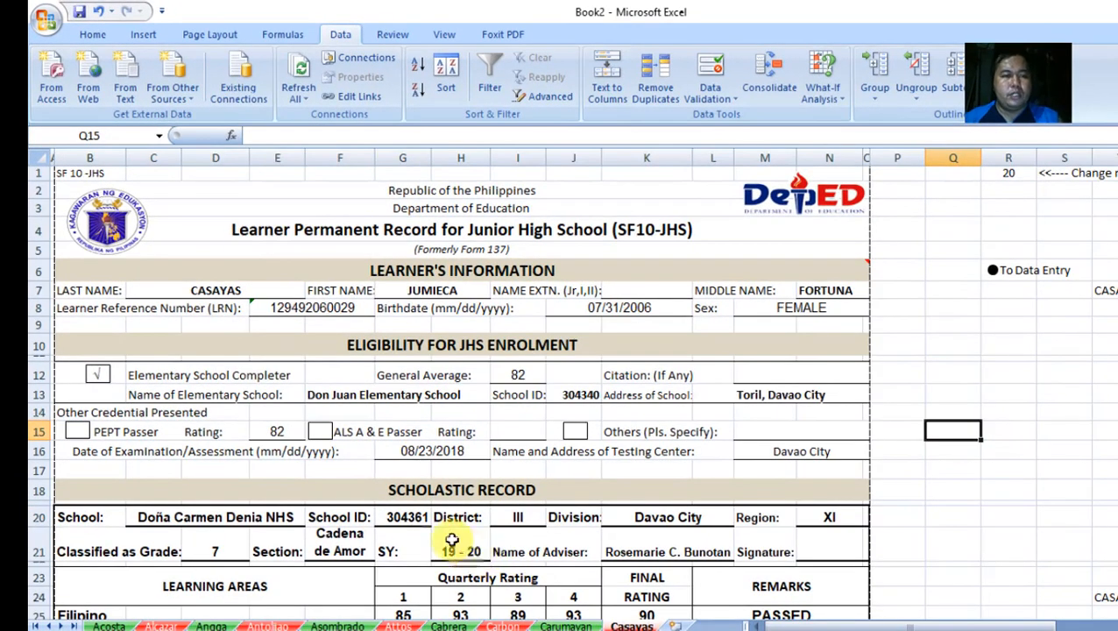
Step: Save the workbook in the JHS folder as SF10_G7-Cadena de Amor_Girls_SY19-20, basing the name on the existing boys' file
left_click(44, 21)
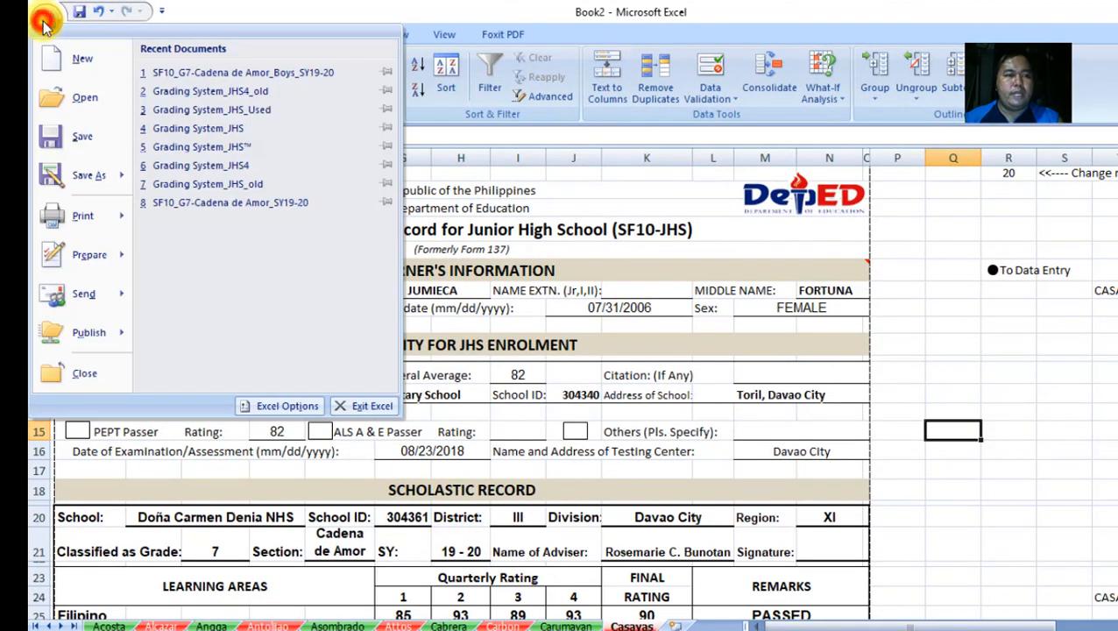
left_click(88, 174)
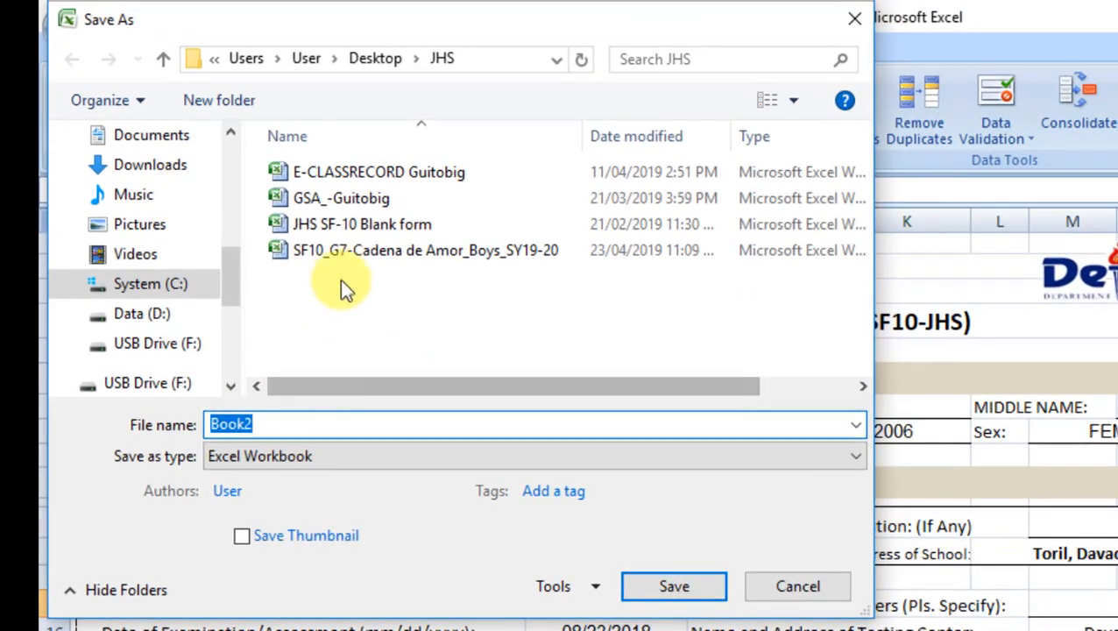
left_click(346, 253)
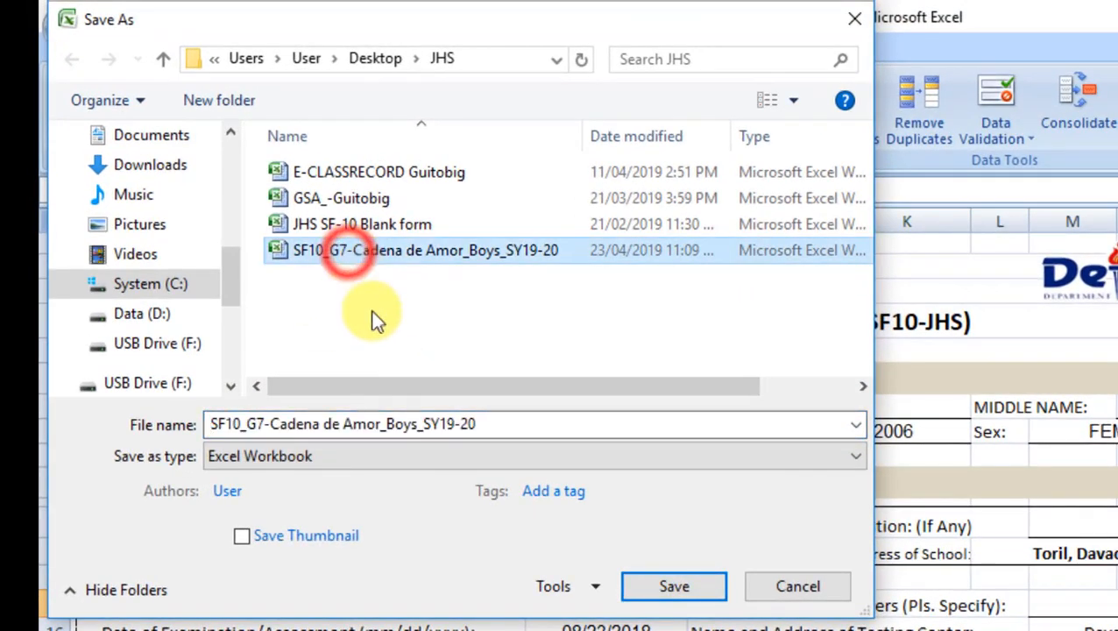
left_click(418, 424)
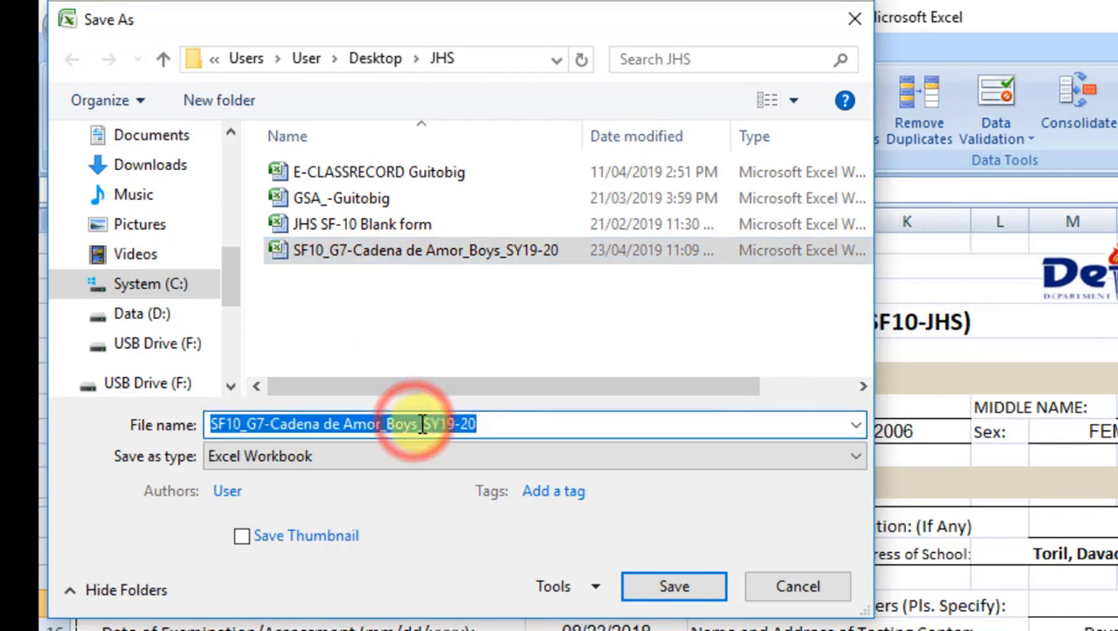
left_click(418, 424)
key("BackSpace")
key("BackSpace")
key("BackSpace")
key("BackSpace")
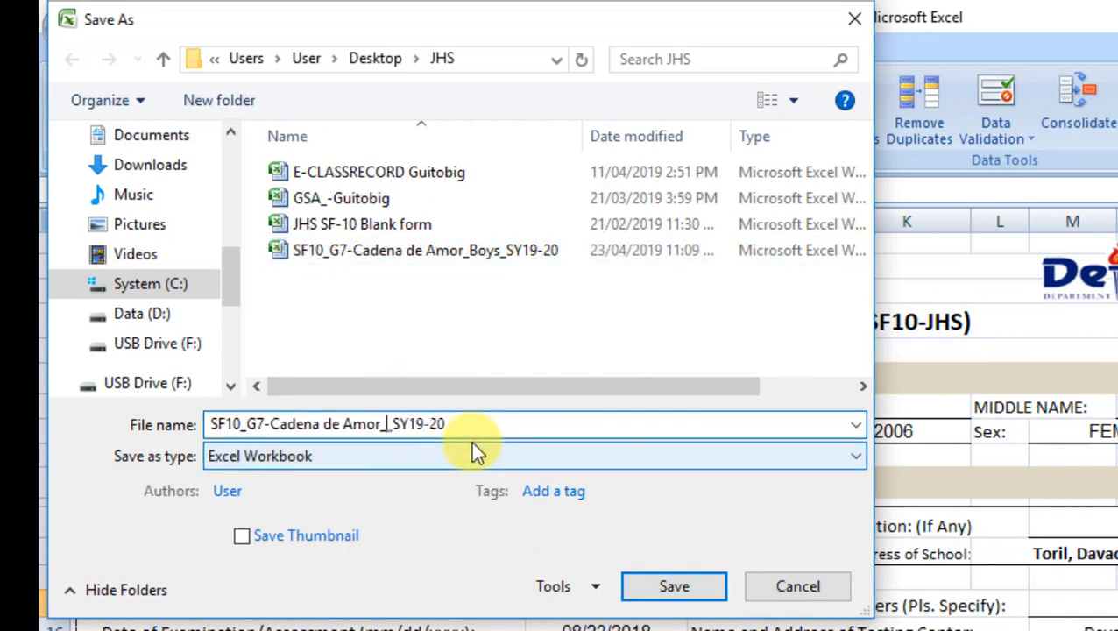
type("Girls")
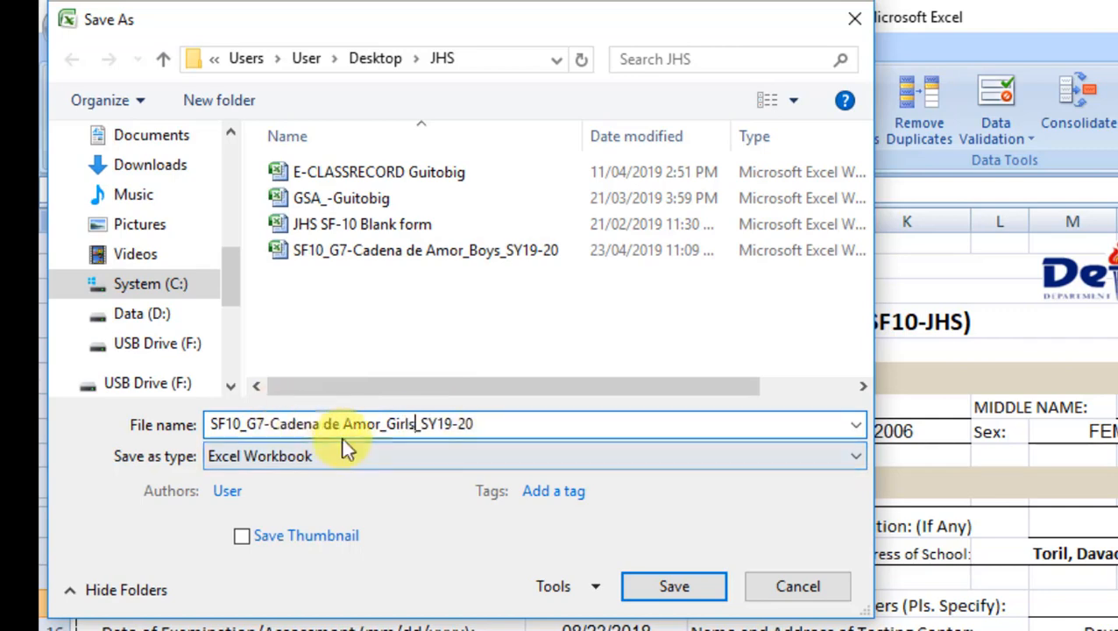
left_click(670, 587)
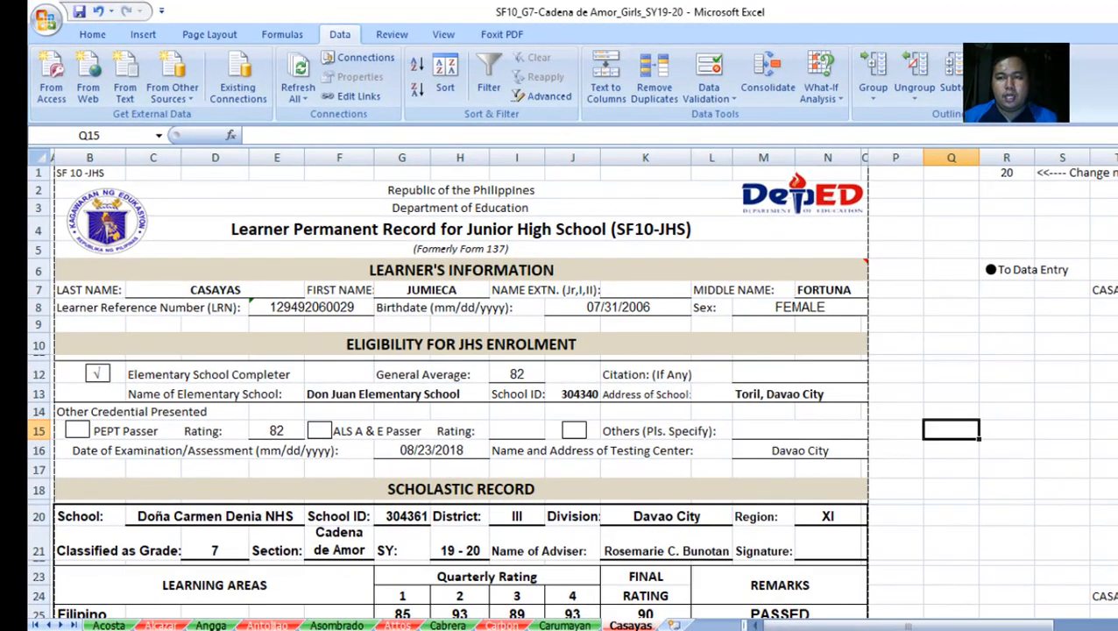
Step: Close the girls' workbook and try to close the grading system workbook, dismissing its save prompt
left_click(1115, 35)
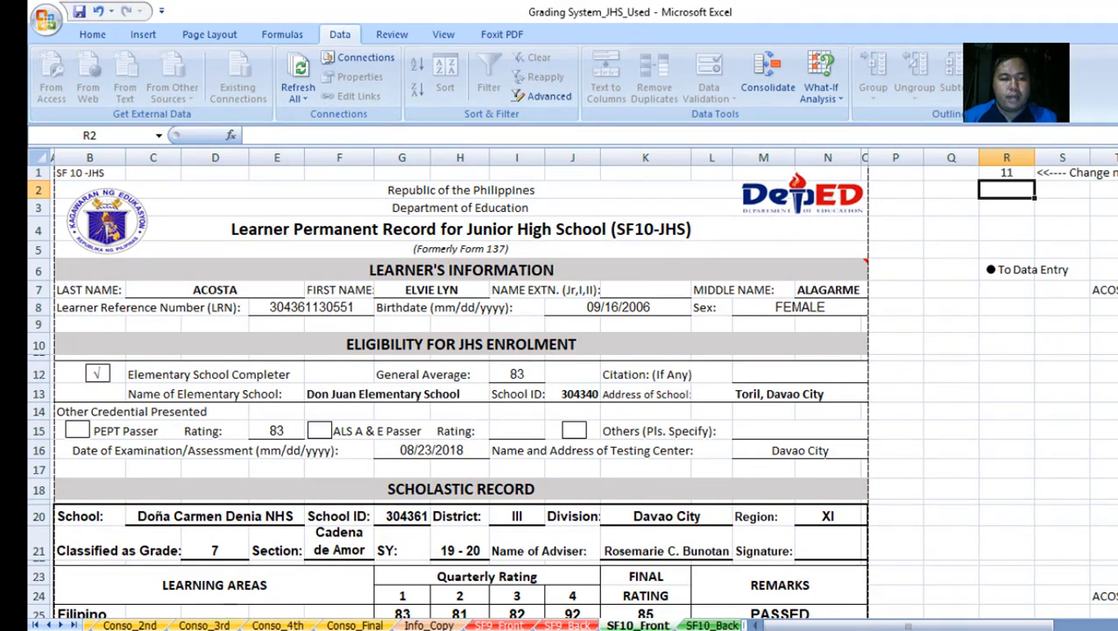
left_click(1116, 12)
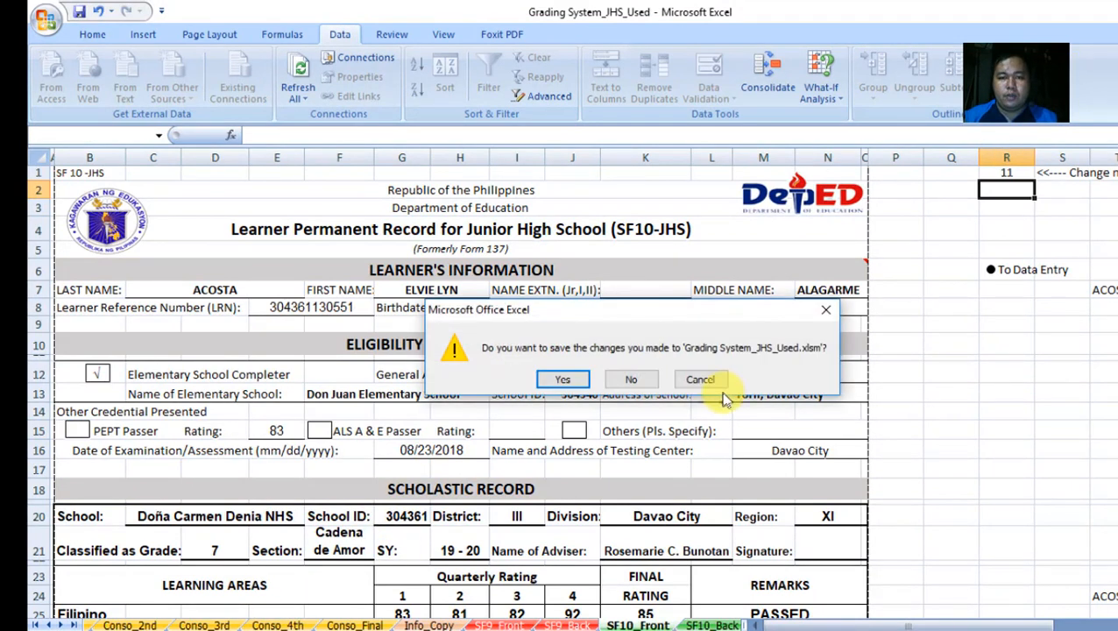
left_click(823, 311)
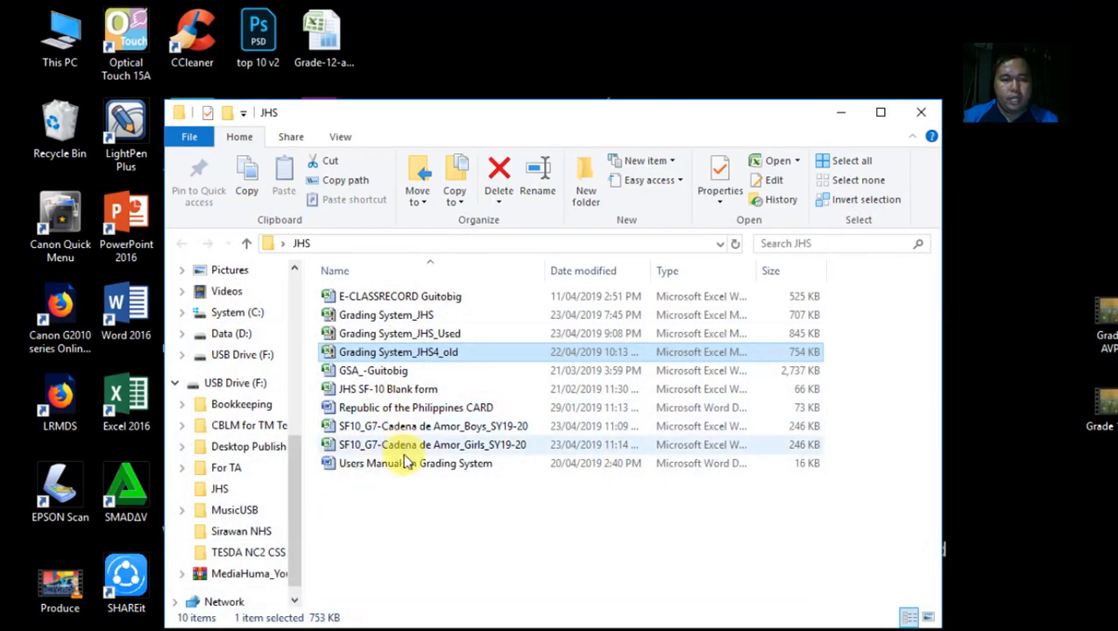
Step: Open the SF10_G7-Cadena de Amor_Boys_SY19-20 workbook from the JHS folder in File Explorer
left_click(374, 517)
left_click(401, 427)
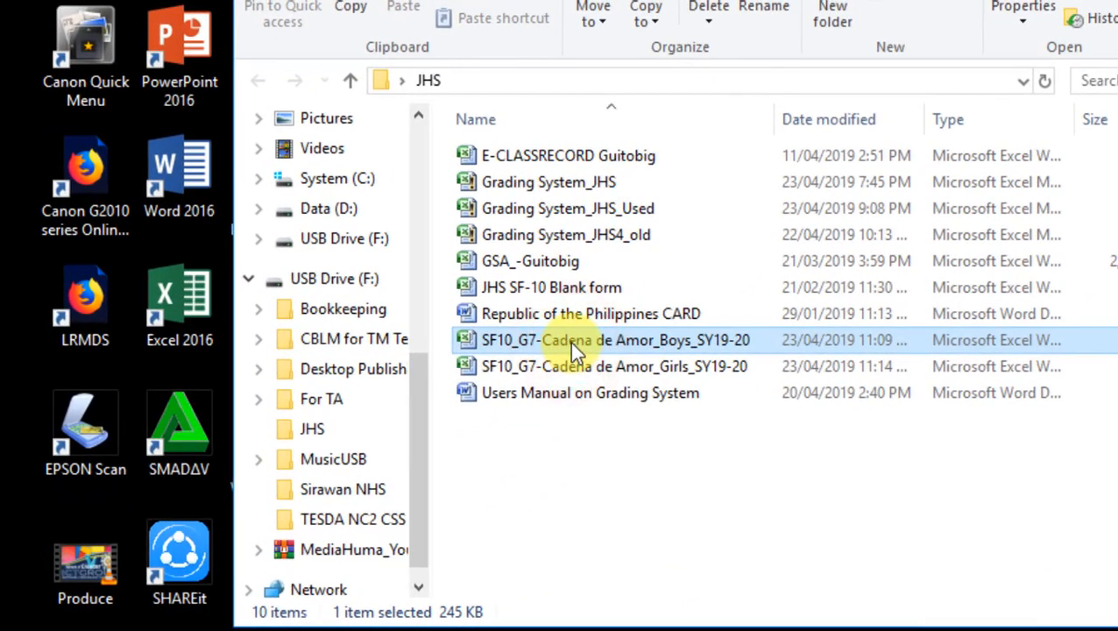
double_click(569, 341)
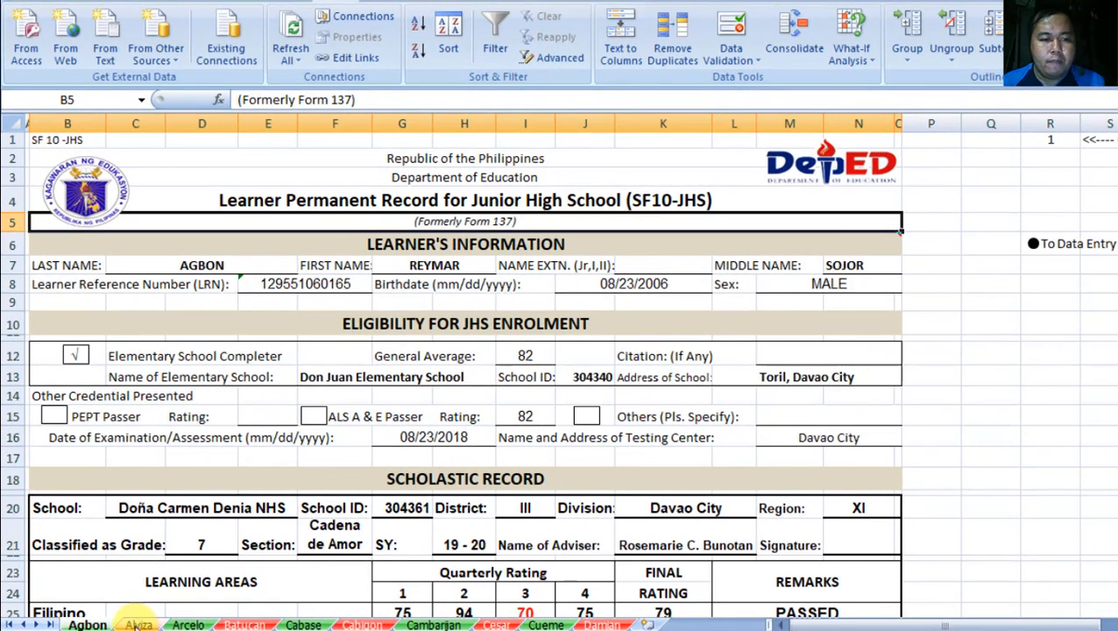
Step: Go through the learner sheets of the boys' workbook one by one, from the first to the last, checking each learner's information
left_click(141, 624)
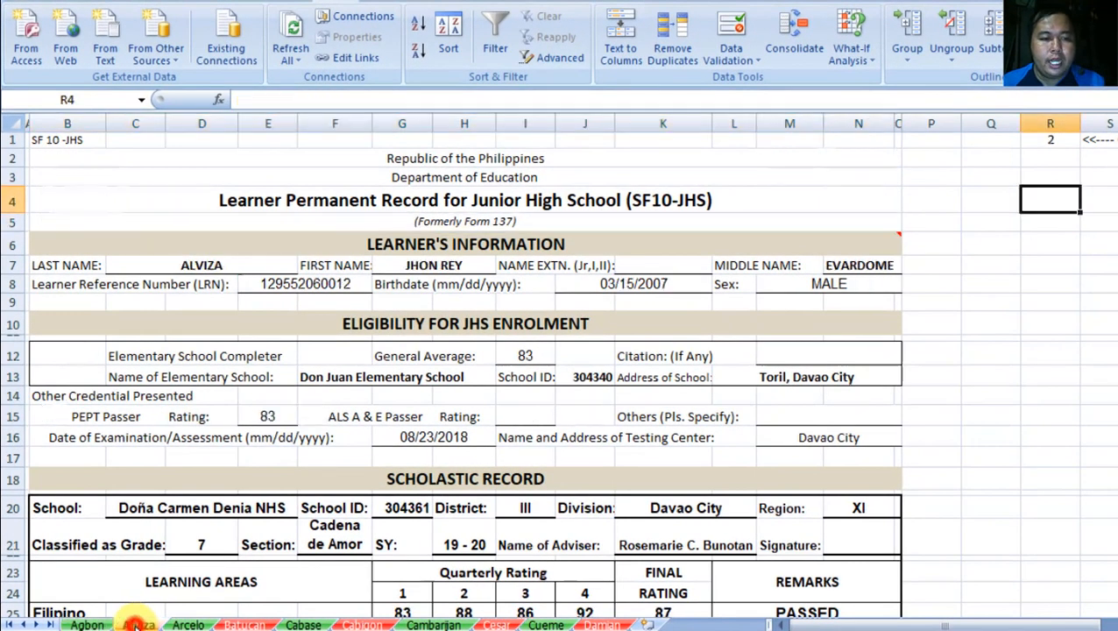
left_click(195, 623)
left_click(244, 624)
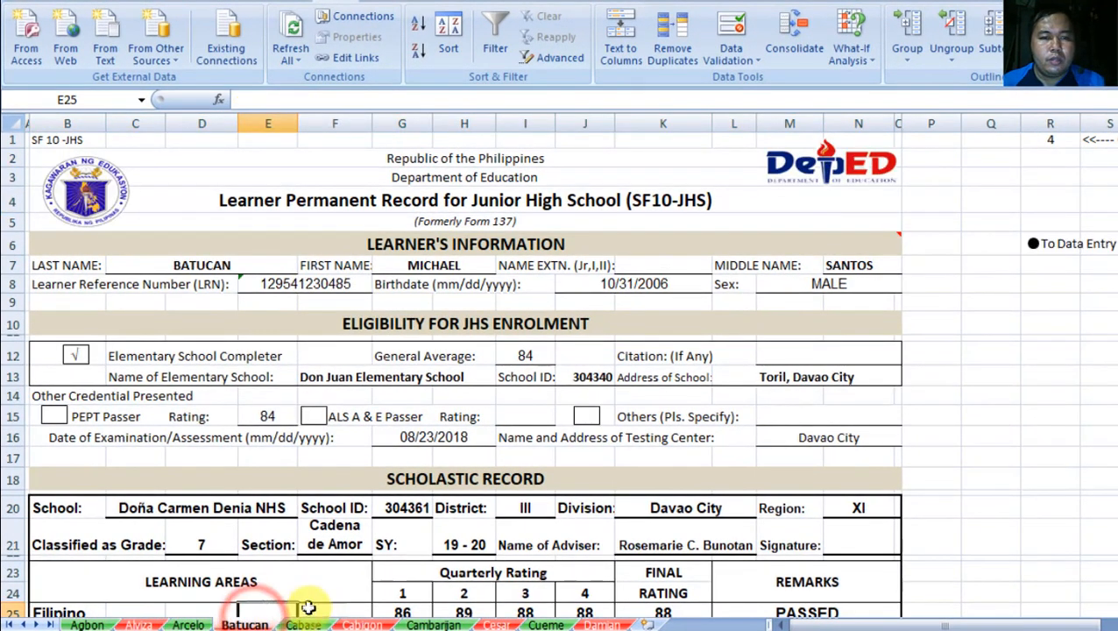
left_click(87, 623)
left_click(138, 624)
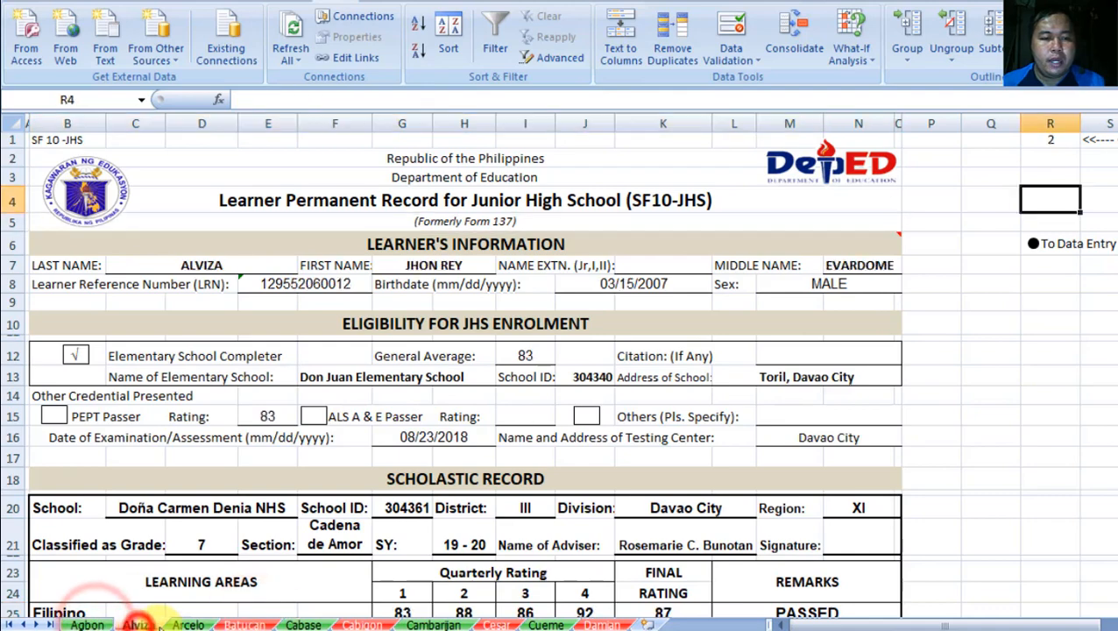
left_click(188, 624)
left_click(244, 623)
left_click(303, 623)
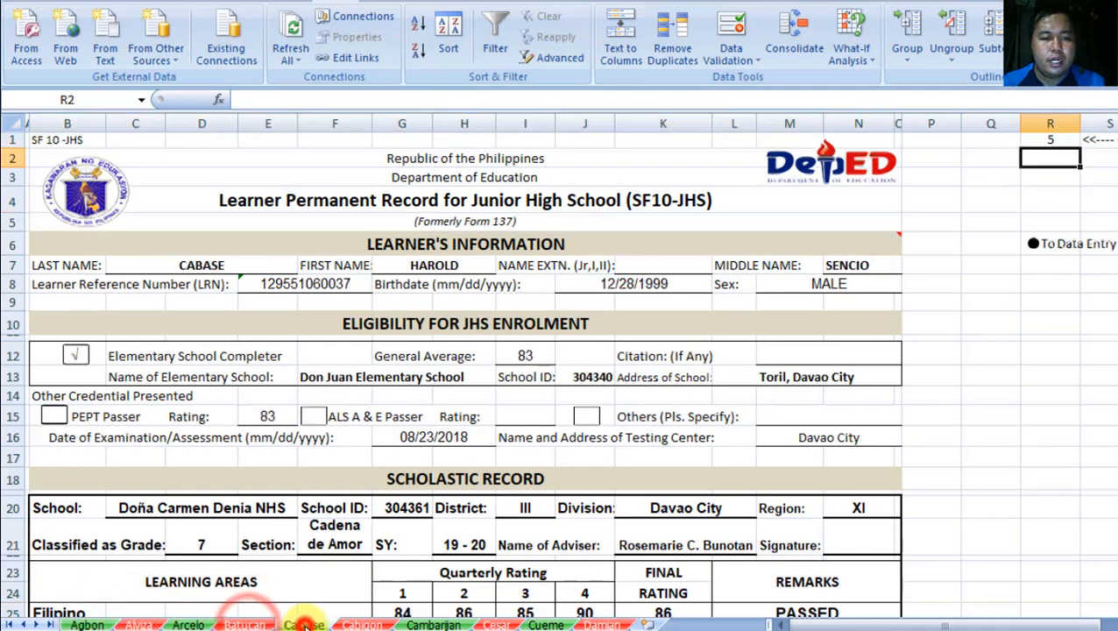
left_click(362, 623)
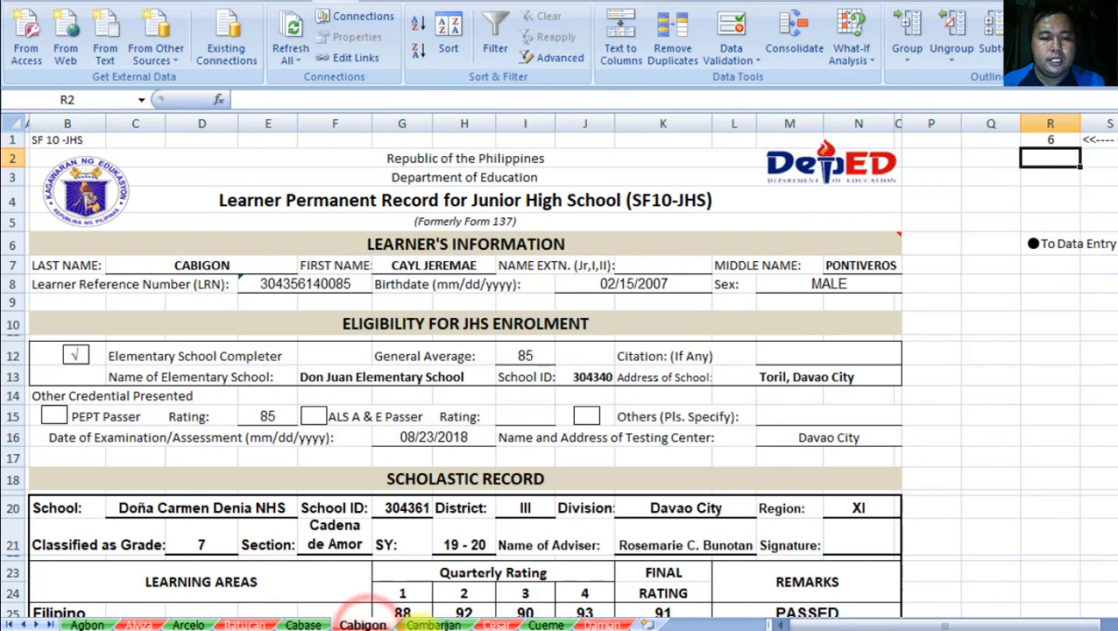
left_click(433, 624)
left_click(495, 624)
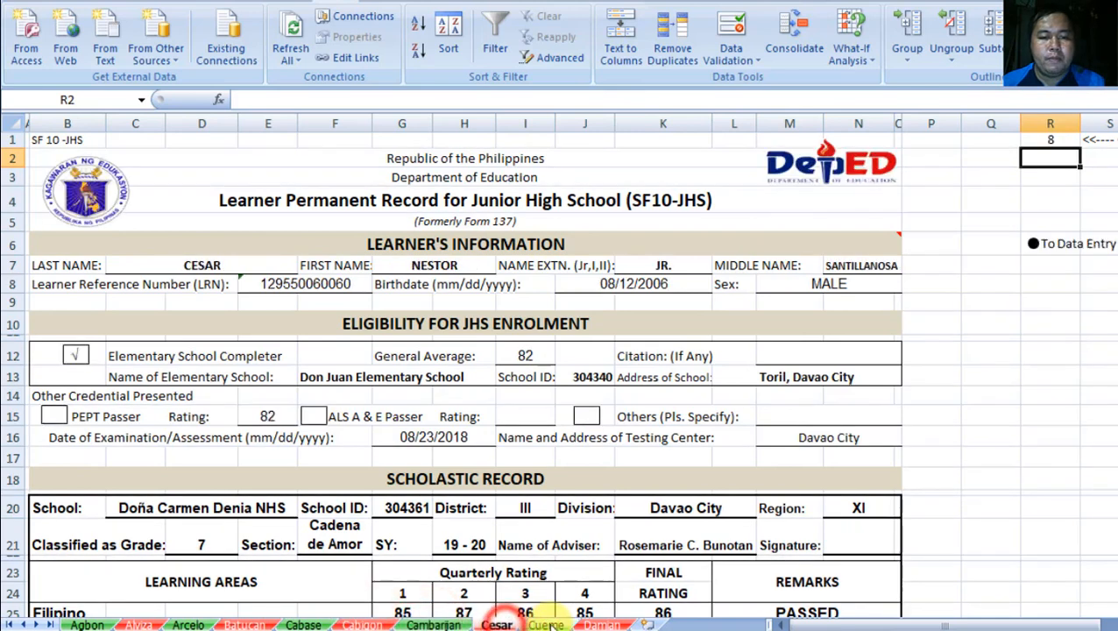
left_click(545, 624)
left_click(603, 624)
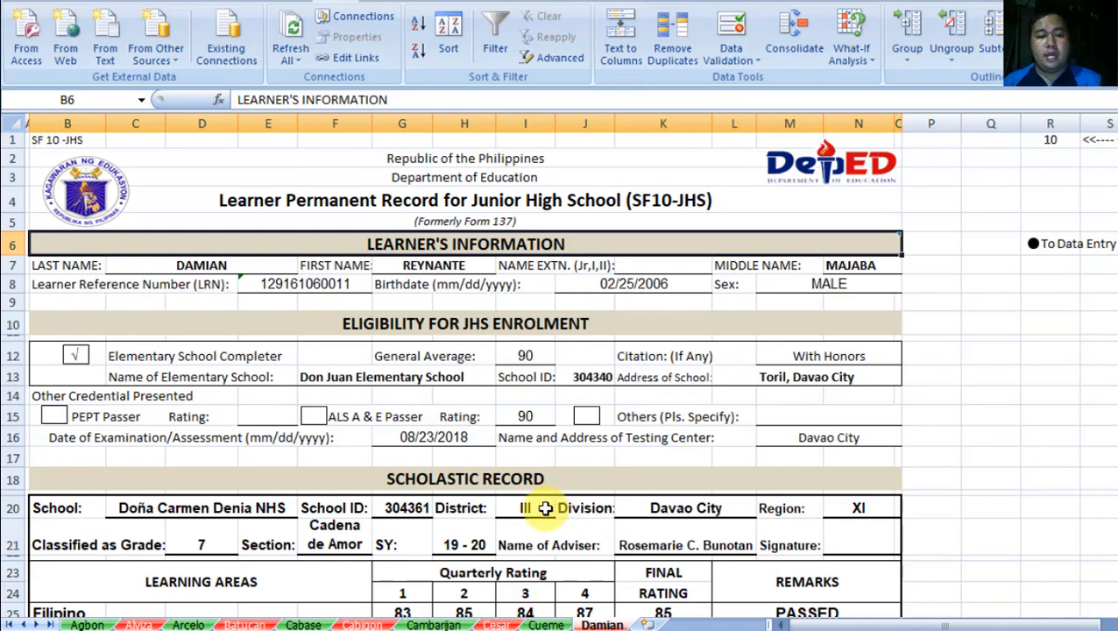
Step: Review the quarterly ratings, final ratings and remarks in the scholastic record on the last learner's sheet and the first learner's sheet
scroll(544, 508, "down", 5)
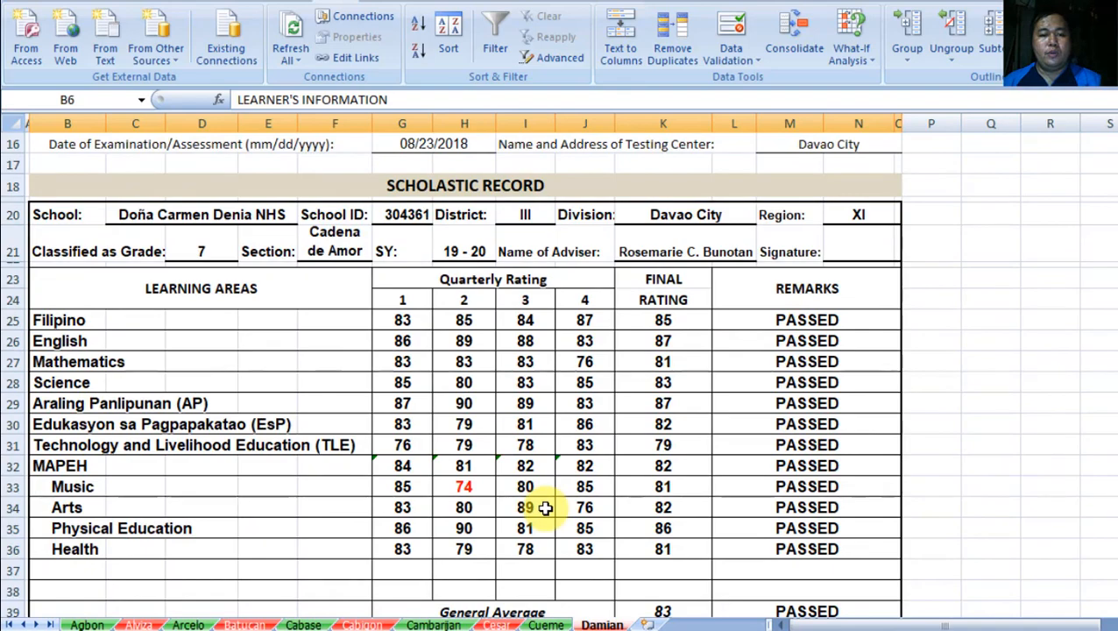
scroll(545, 508, "down", 2)
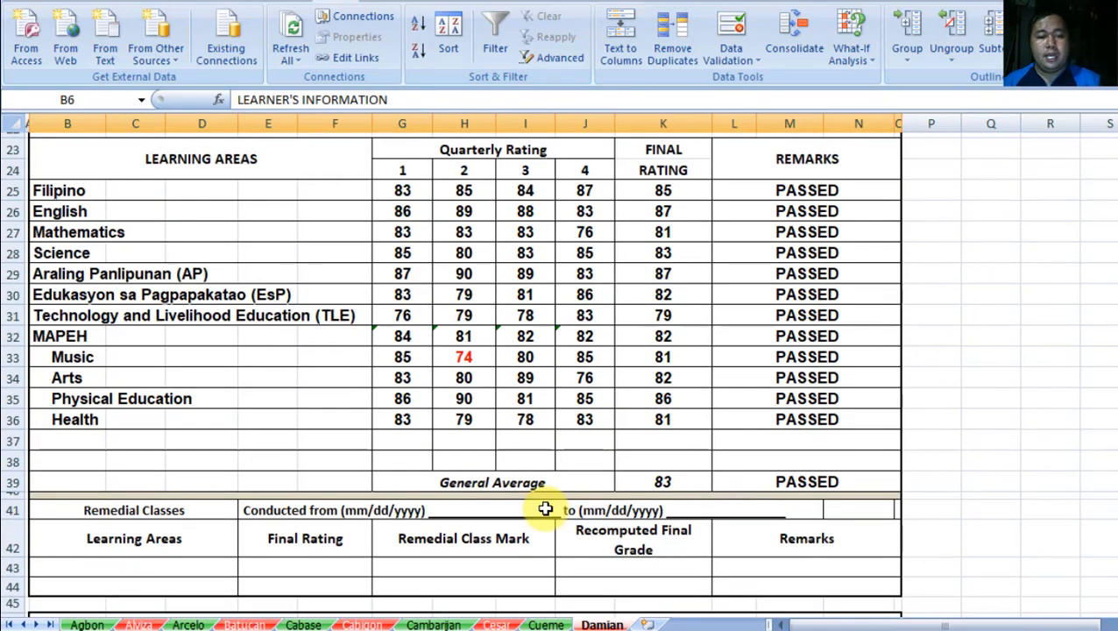
scroll(545, 509, "up", 4)
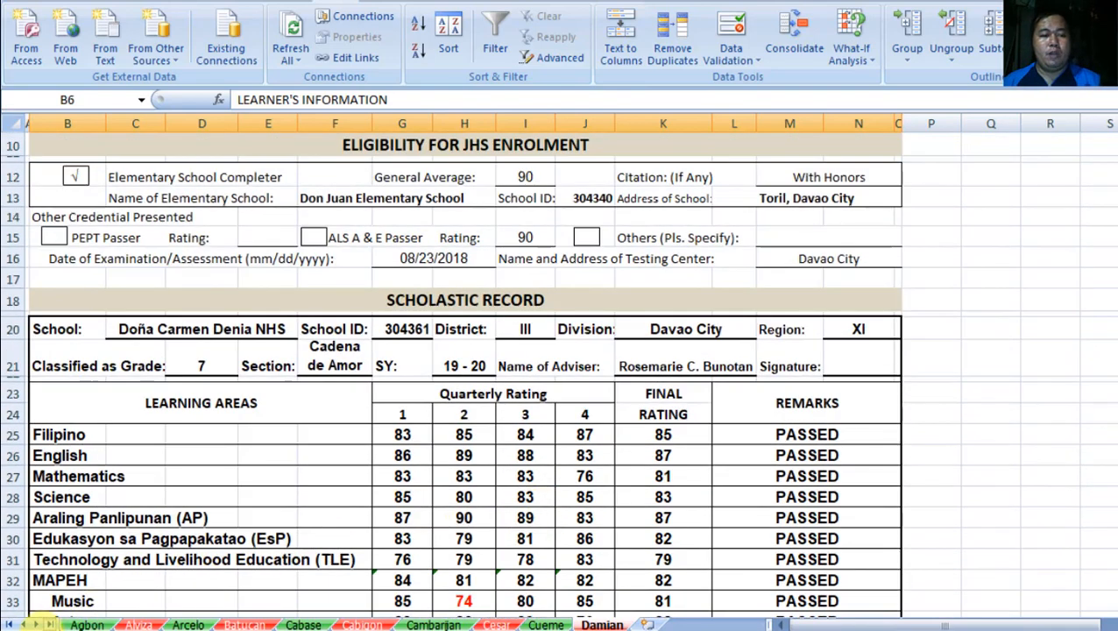
left_click(75, 624)
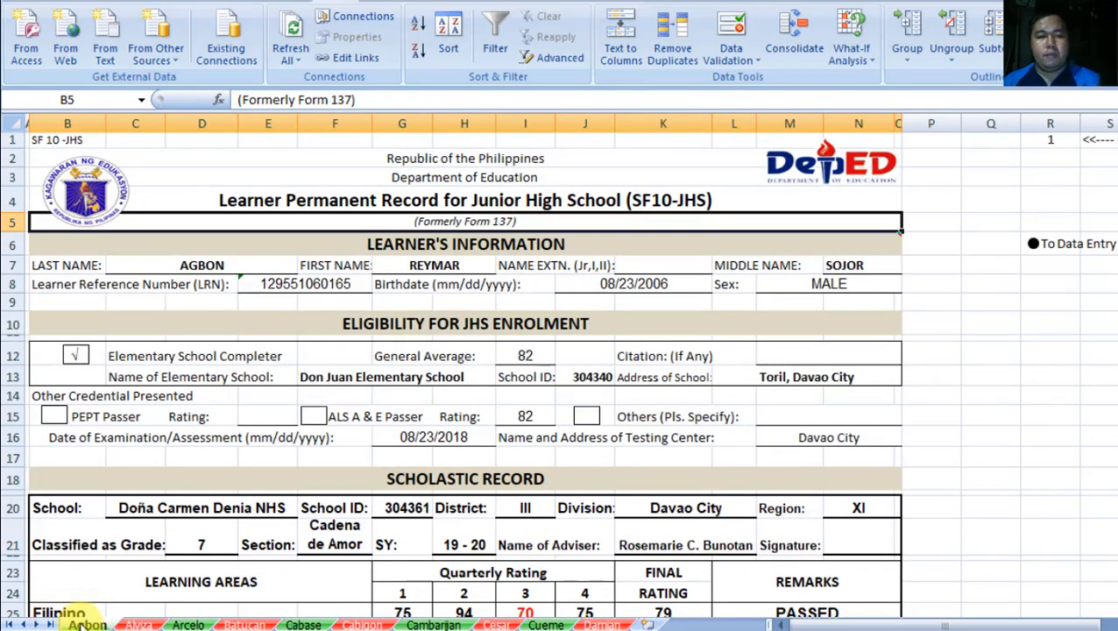
scroll(76, 554, "down", 6)
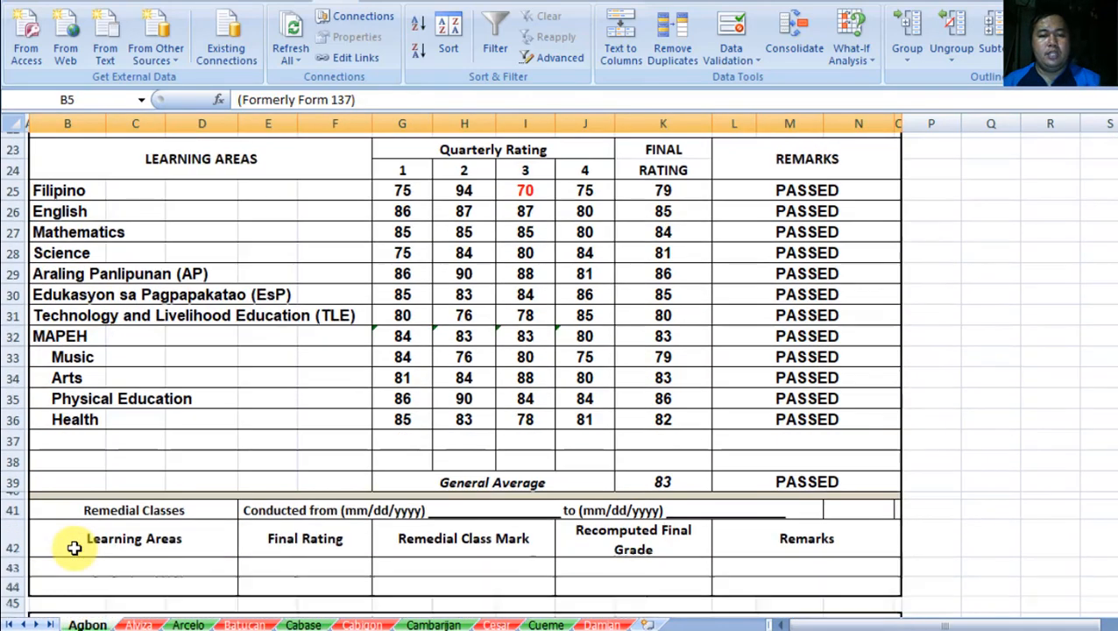
scroll(74, 547, "up", 6)
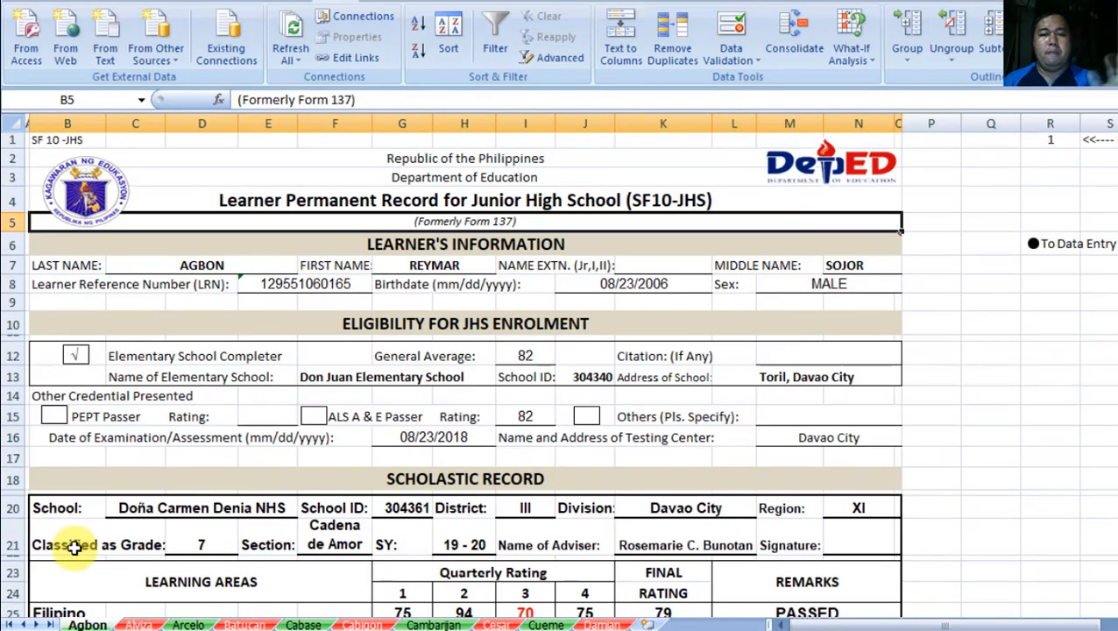
left_click(197, 458)
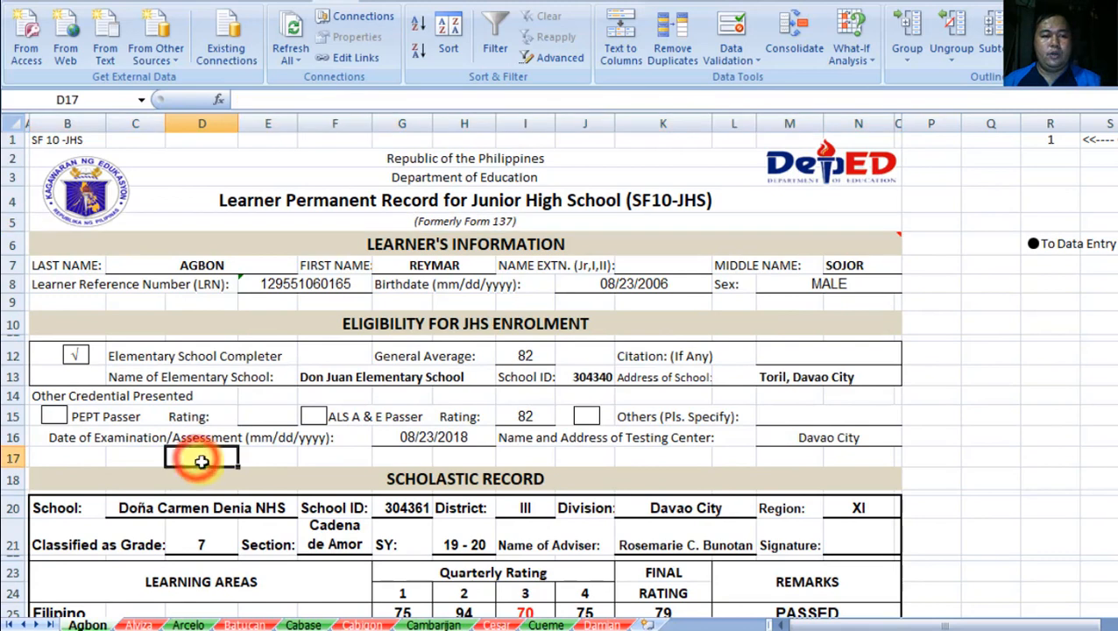